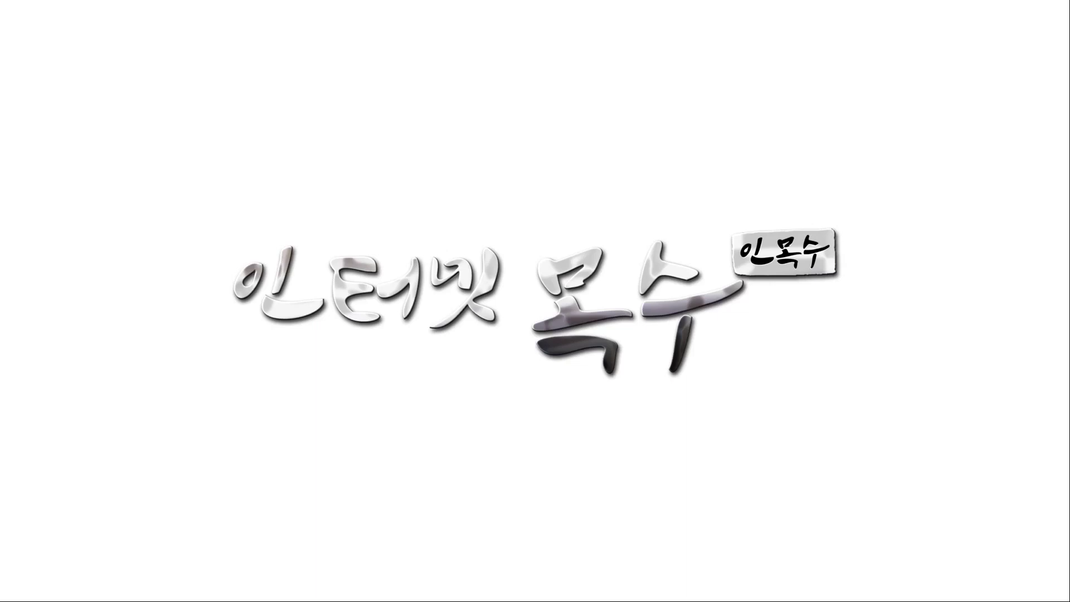
Leave YouTube full screen and switch on the 자막 subtitles for the paused video.
key("Escape")
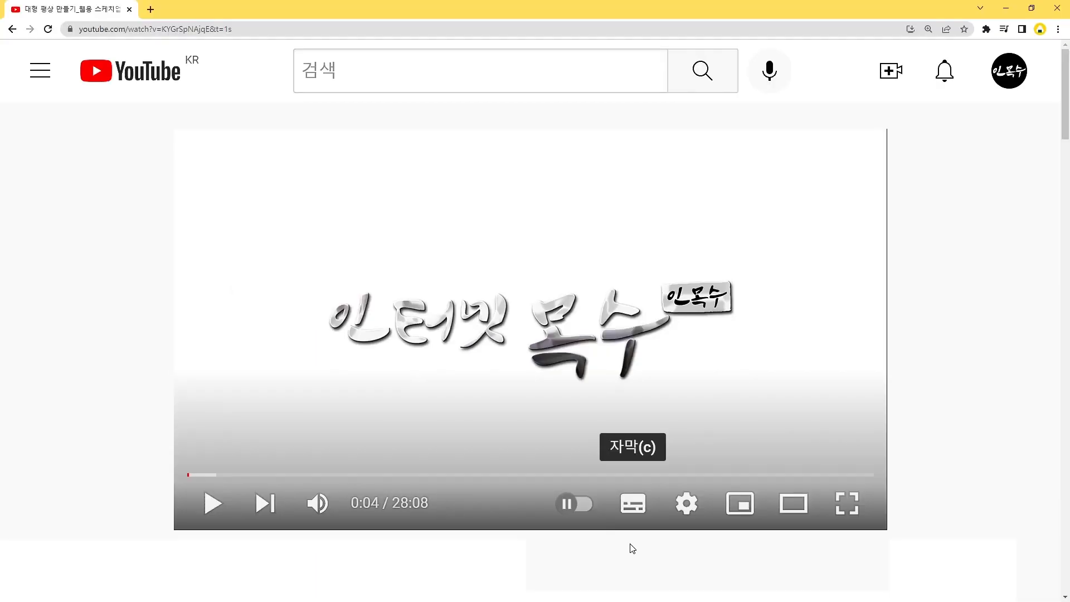
left_click(633, 507)
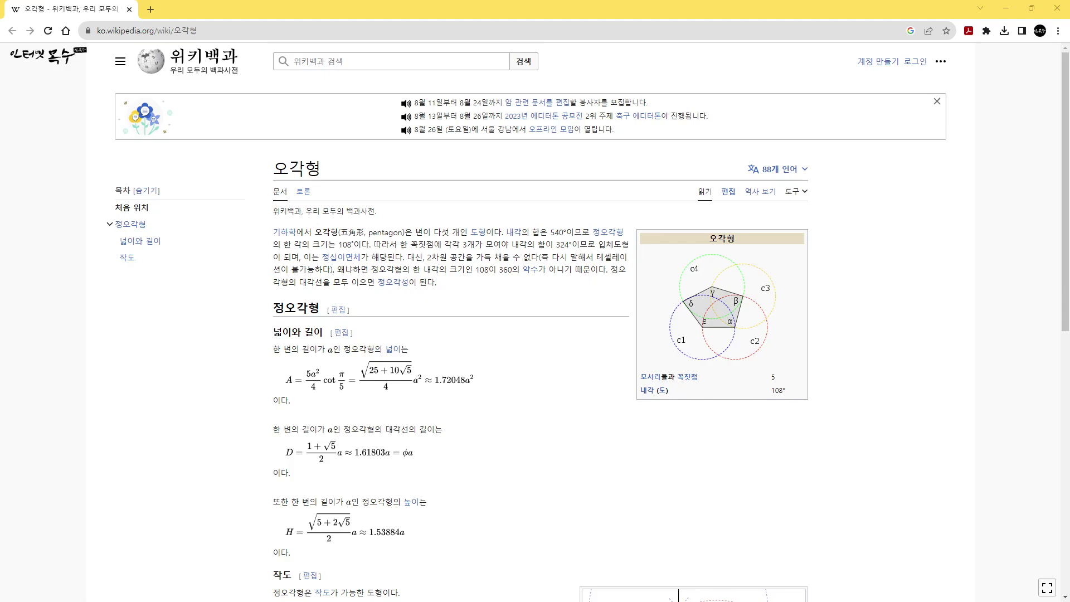
Scroll the 오각형 article down to the 작도 compass-construction section and diagram.
scroll(1013, 522, "down", 4)
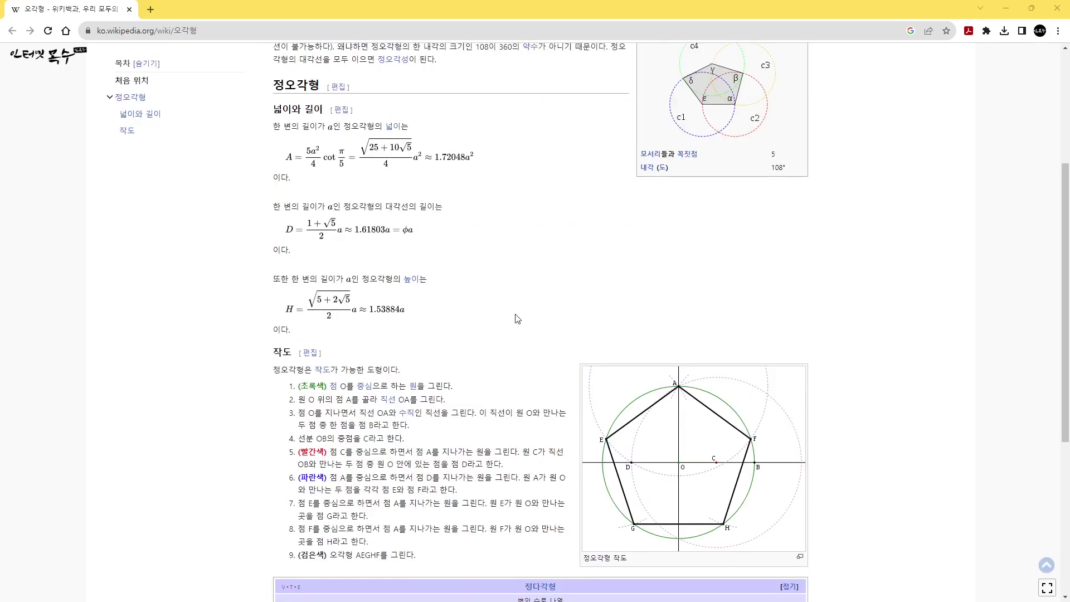
scroll(247, 354, "up", 1)
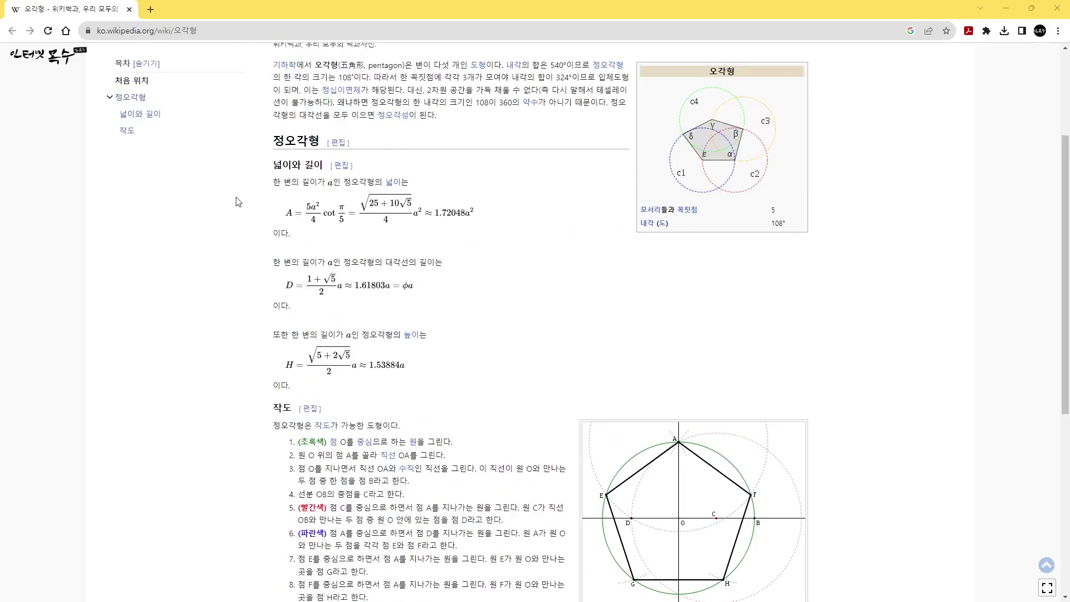
scroll(488, 354, "down", 2)
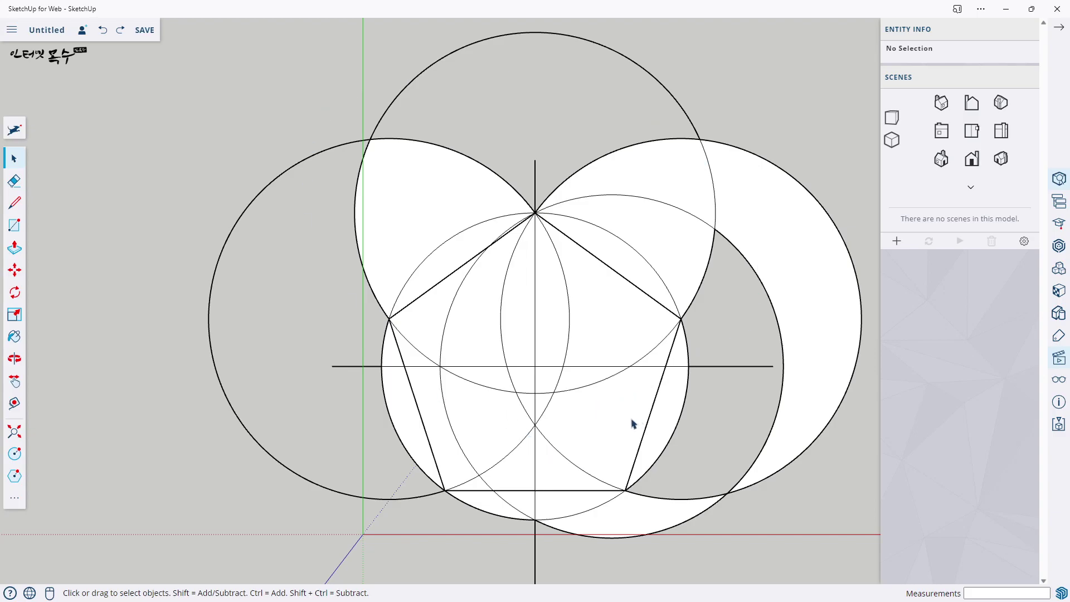
Delete the construction circles and lines, keeping the pentagon, and start a new model.
left_click(602, 366)
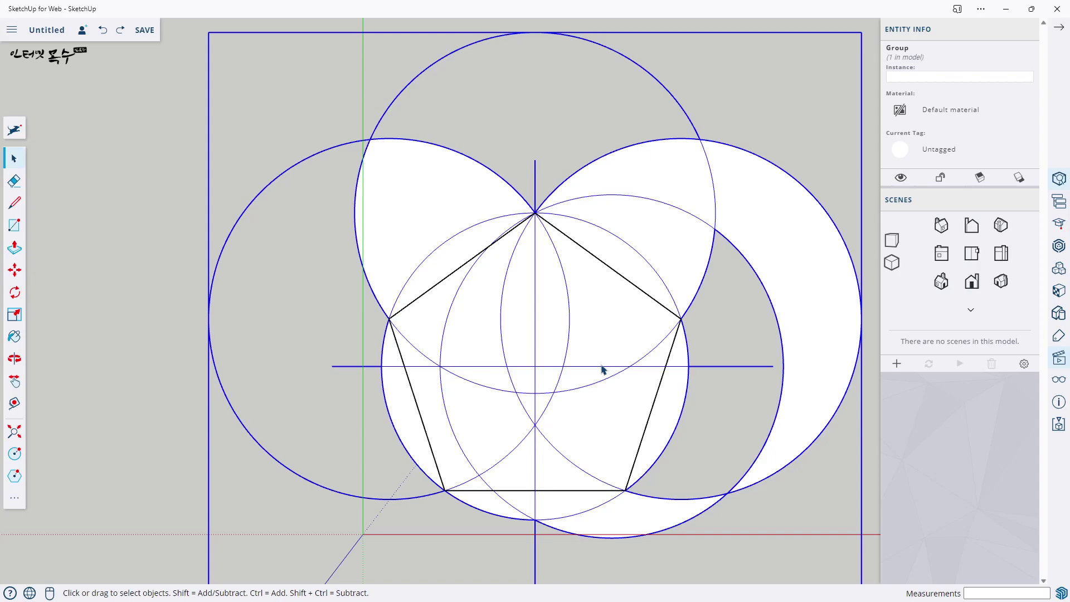
key("Delete")
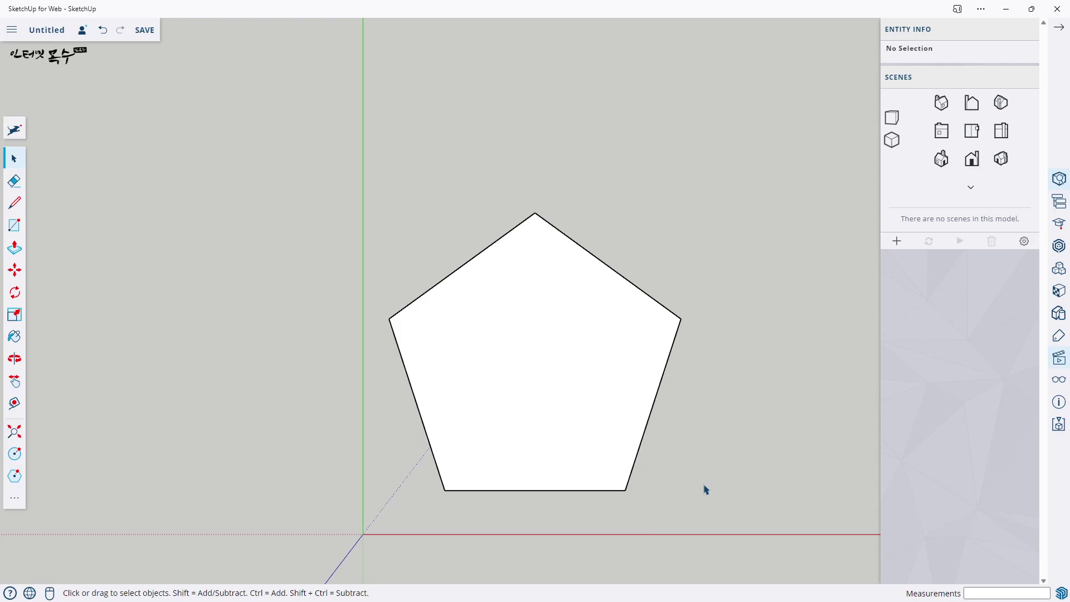
left_click(11, 31)
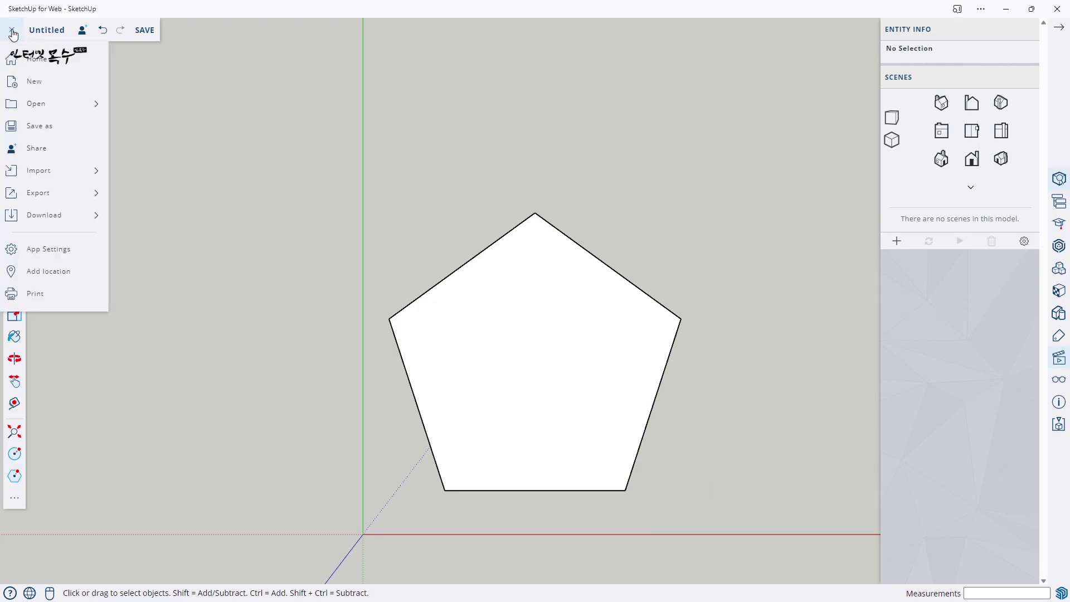
left_click(34, 83)
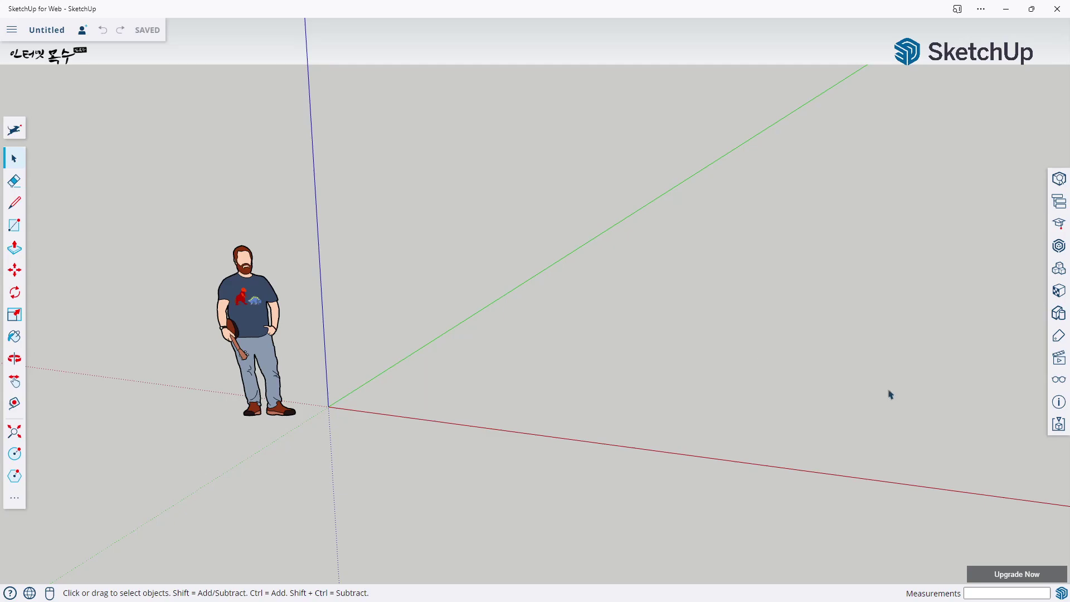
Show the Entity Info and Scenes panels, pick a standard view and orbit to look down on the ground.
left_click(1059, 362)
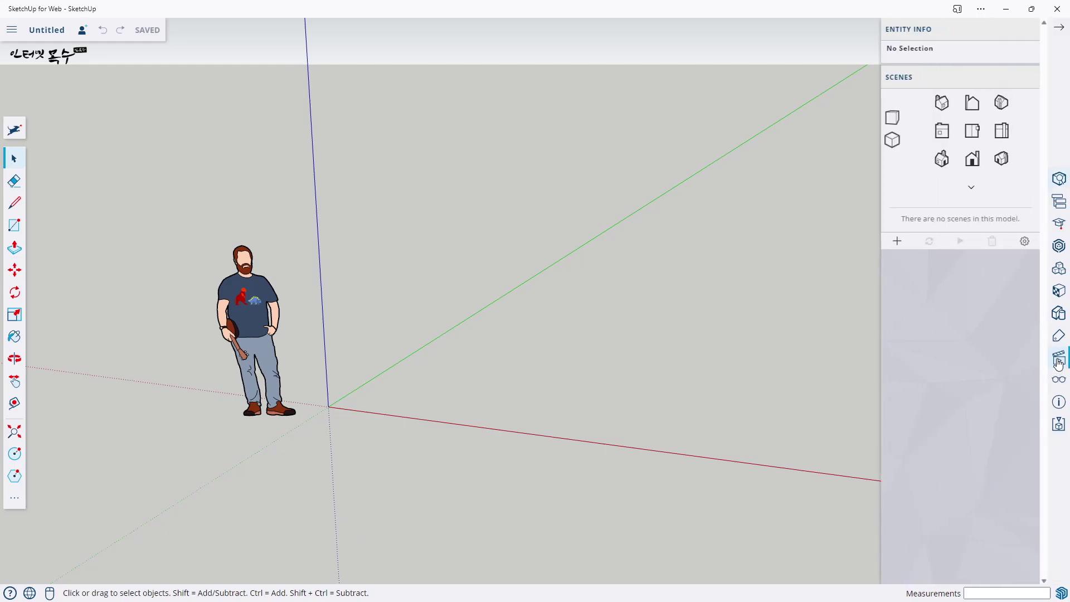
left_click(972, 132)
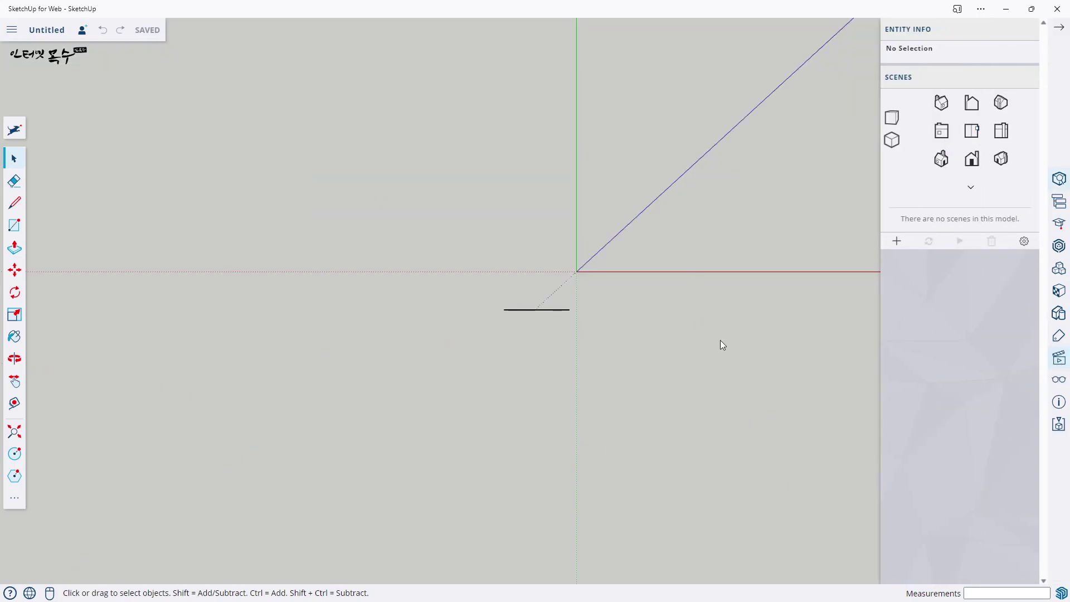
key("o")
mouse_move(713, 316)
left_mouse_down()
mouse_move(595, 362)
mouse_move(468, 443)
mouse_move(265, 490)
mouse_move(189, 522)
mouse_move(175, 549)
left_mouse_up()
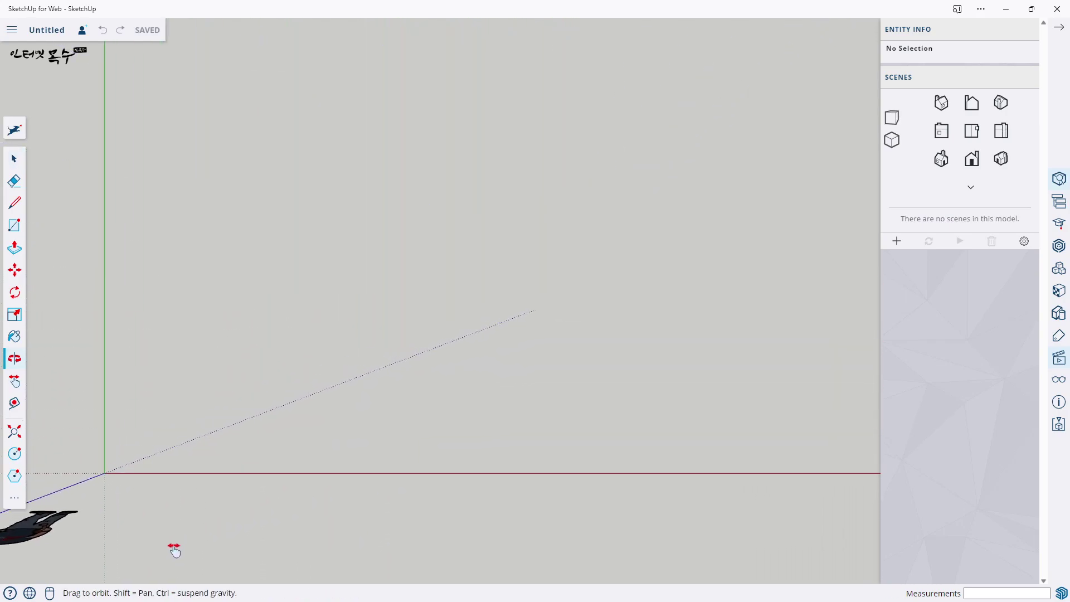
key("space")
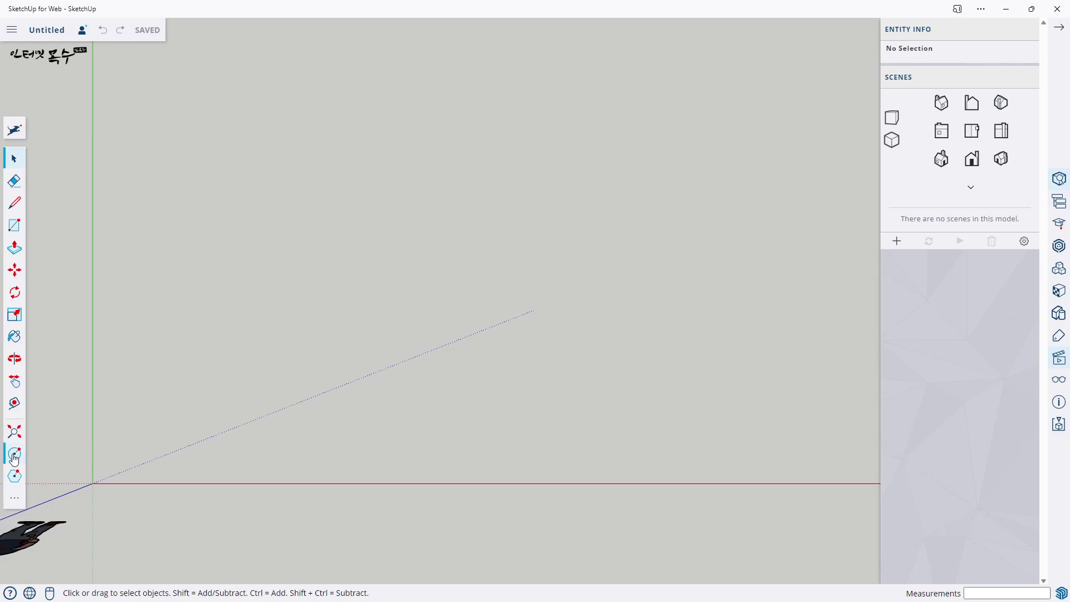
Set circles to 24 sides, draw a trial circle of about 1169 mm radius, then undo it.
left_click(14, 502)
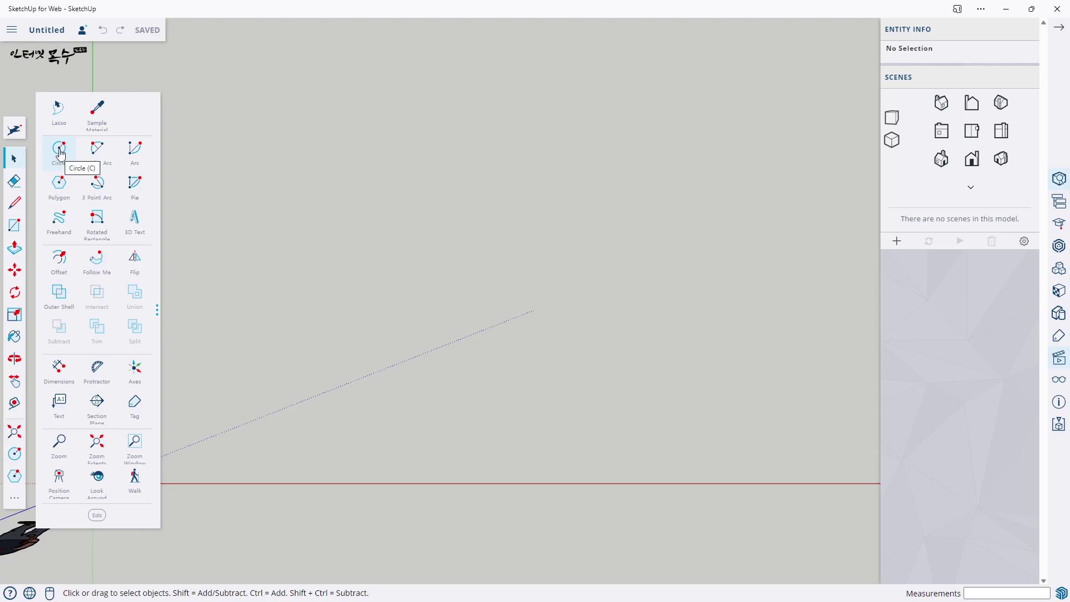
left_click(60, 153)
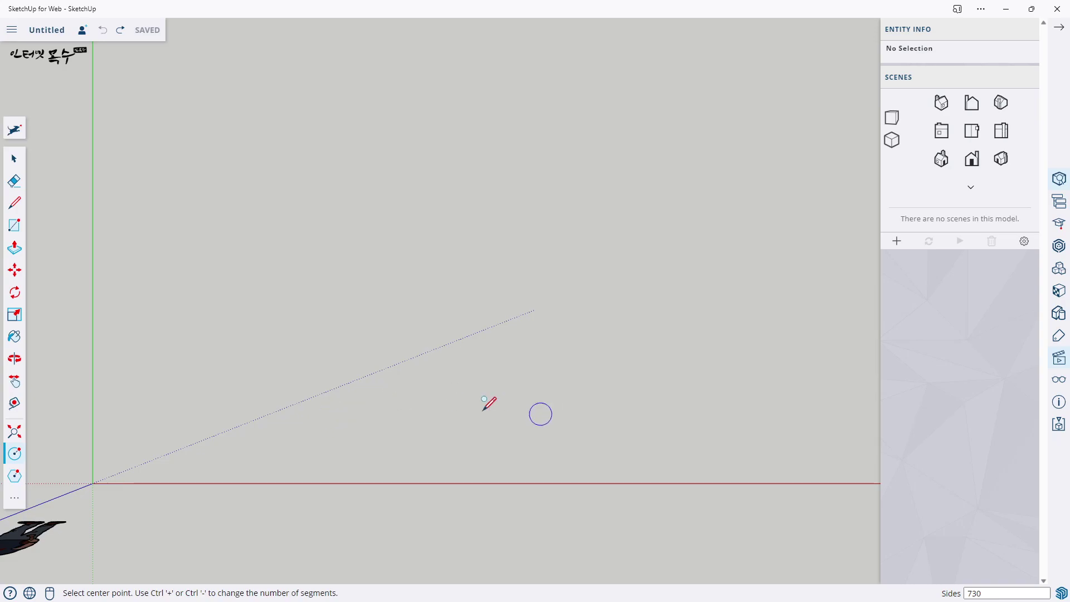
type("24")
key("Return")
left_click(228, 368)
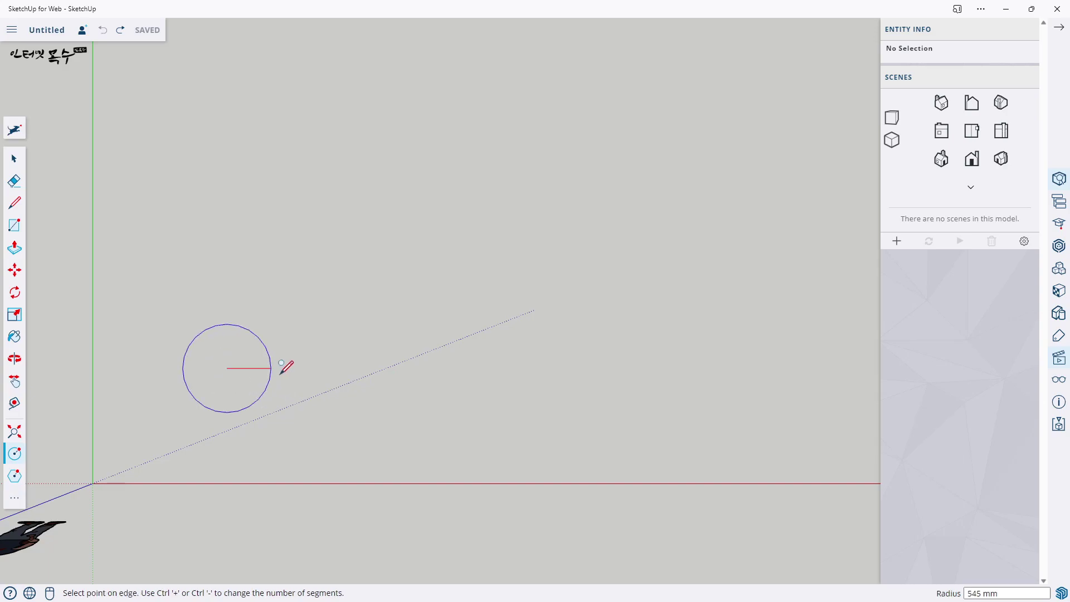
left_click(319, 346)
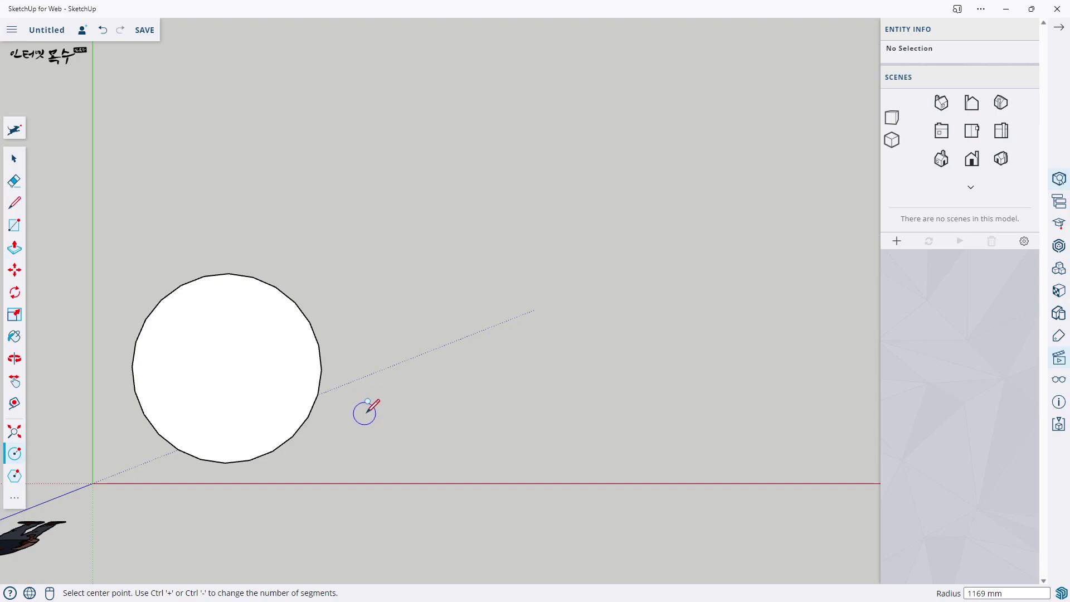
key("ctrl+z")
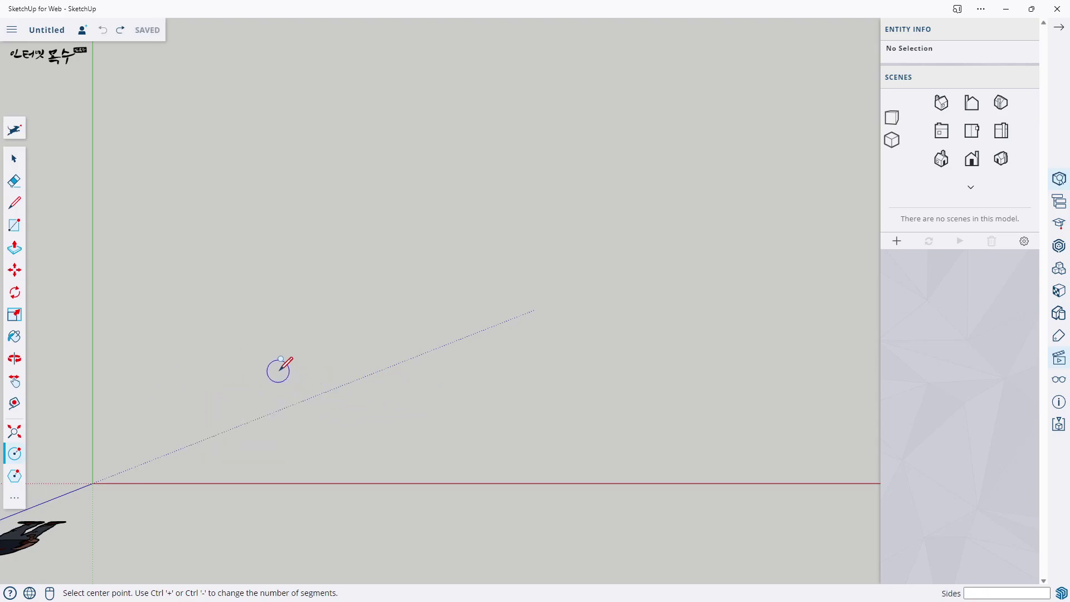
Draw a circle with 7 entered as its sides and a typed radius of 1000 mm.
left_click(15, 454)
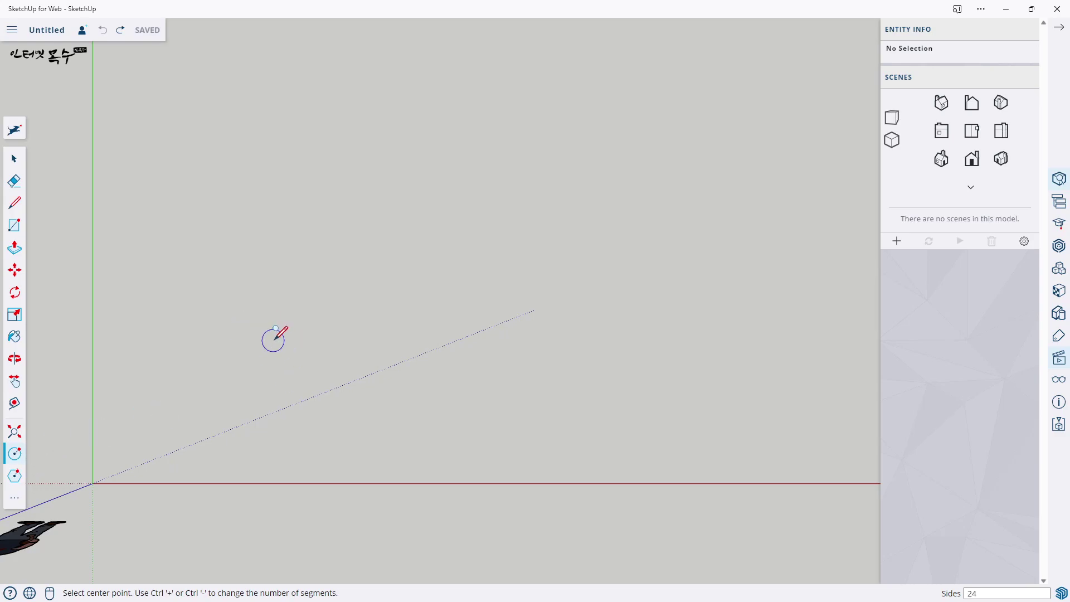
type("730")
key("Return")
left_click(229, 358)
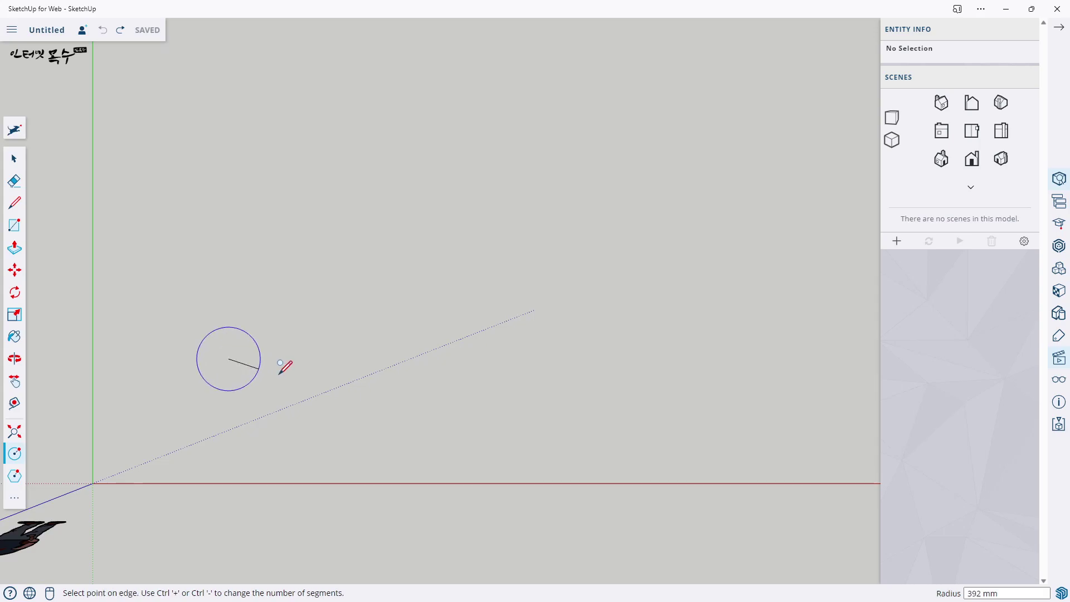
left_click(344, 388)
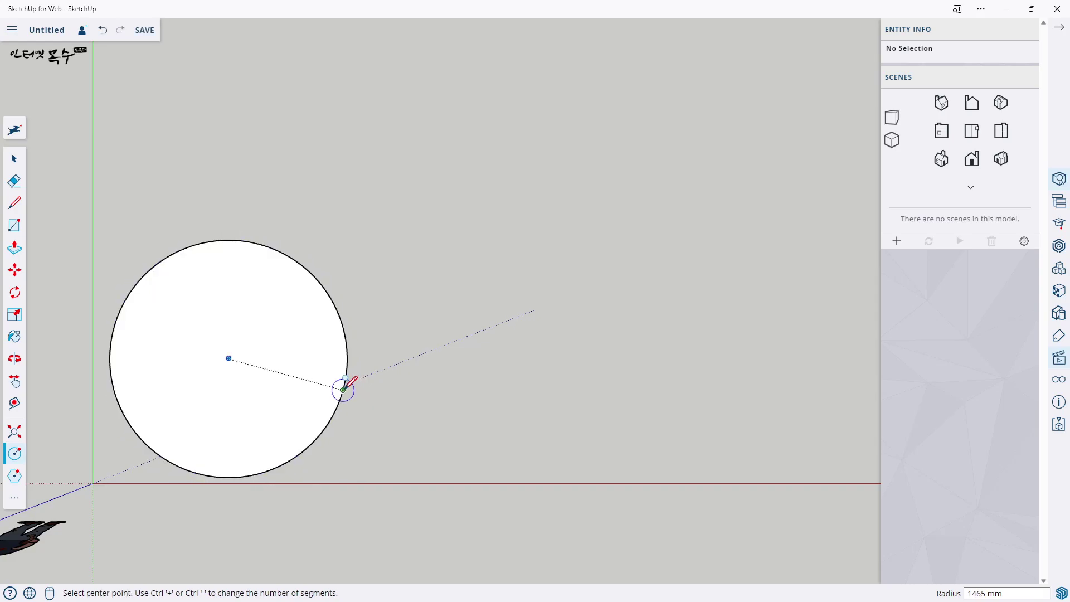
type("1000")
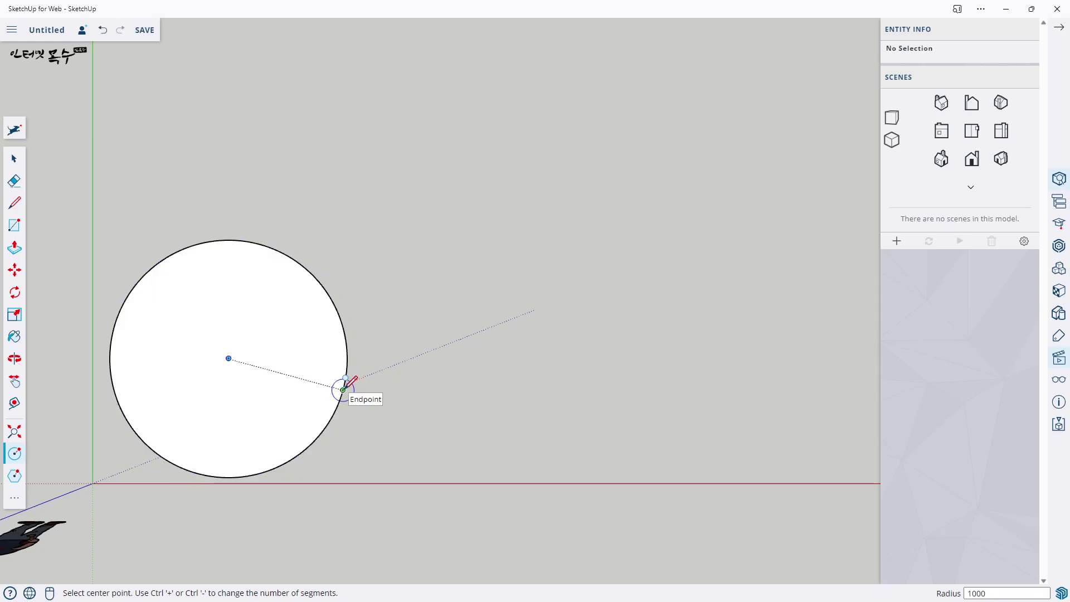
key("Return")
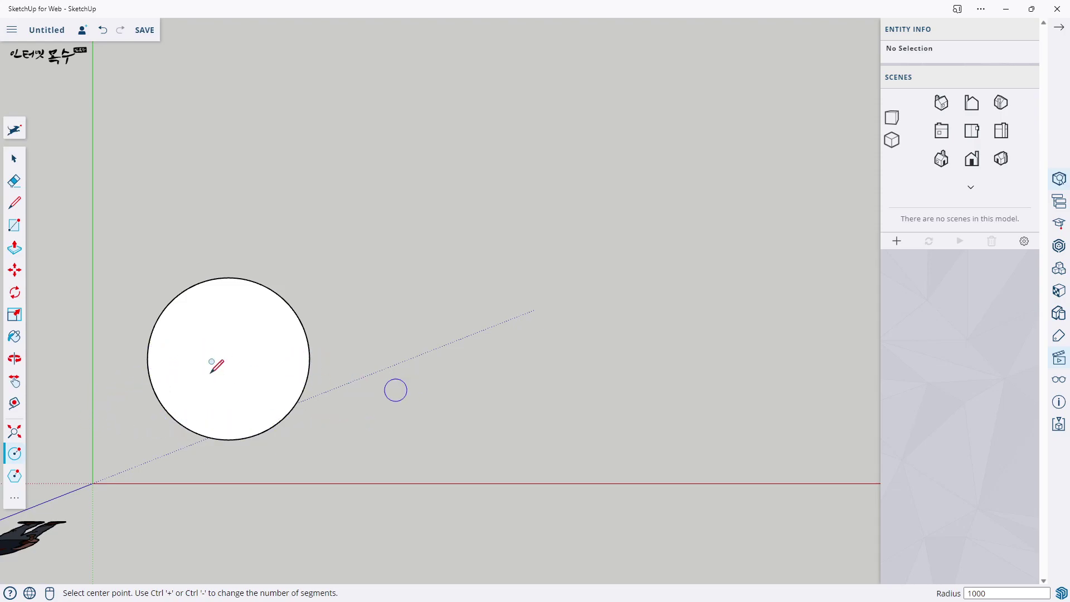
scroll(104, 358, "up", 2)
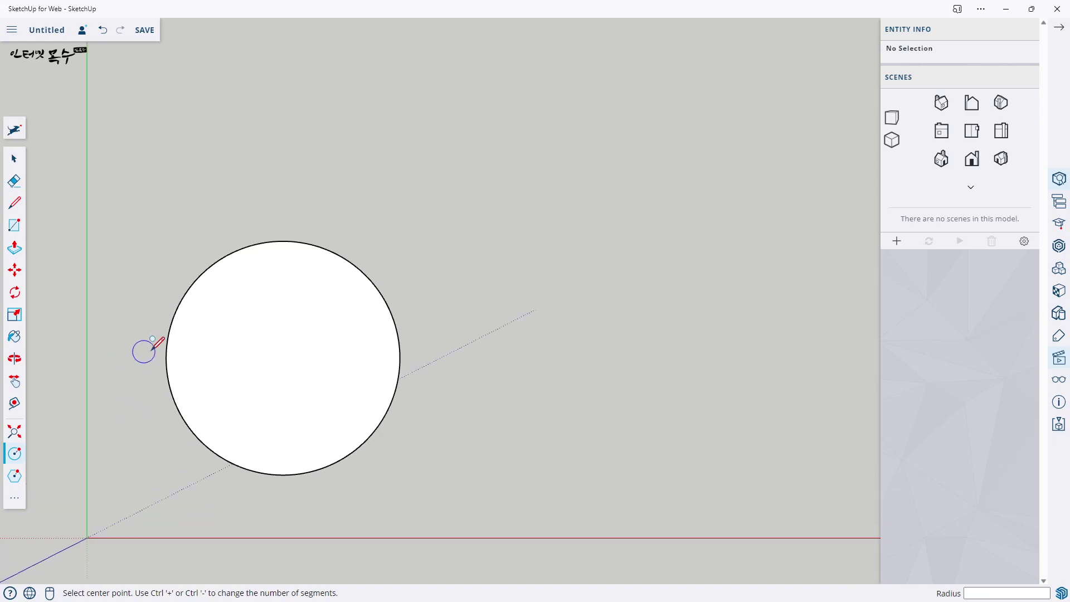
scroll(151, 348, "up", 1)
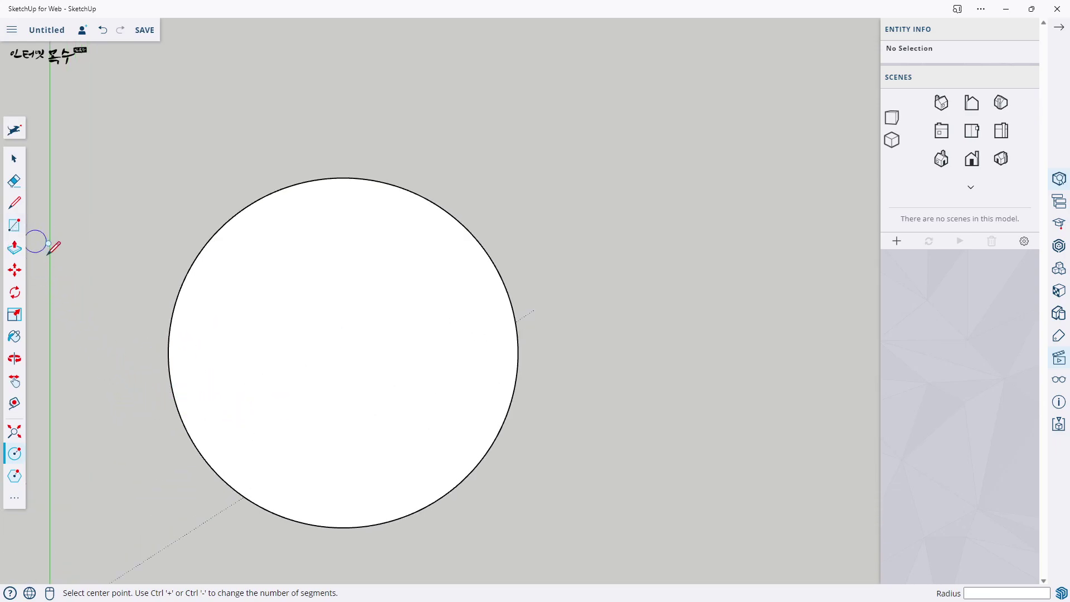
Draw a horizontal line through the circle's centre along the red axis, past both edges.
left_click(15, 205)
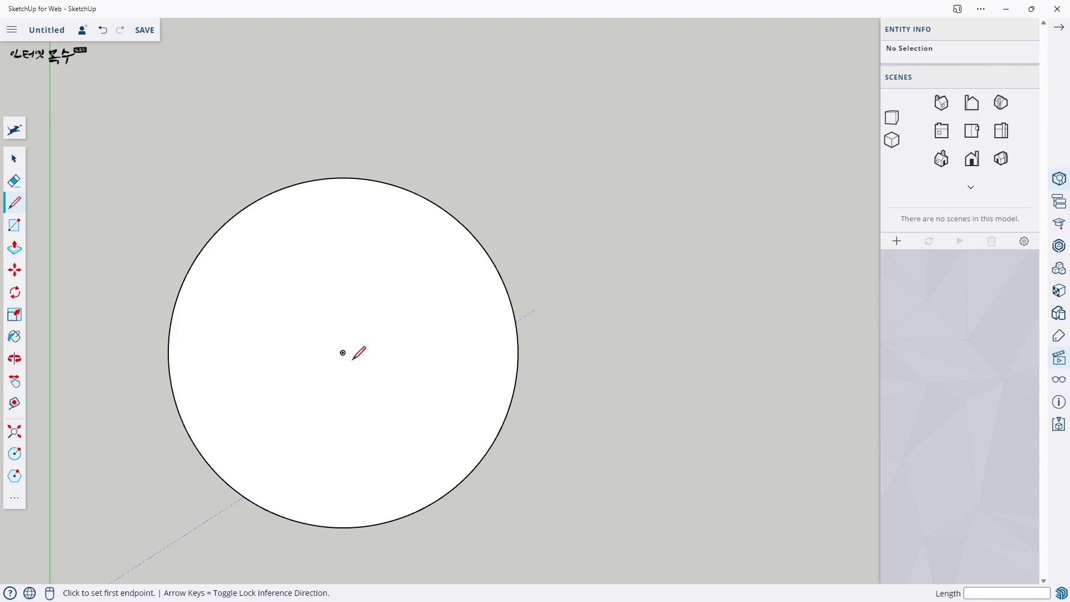
left_click(343, 353)
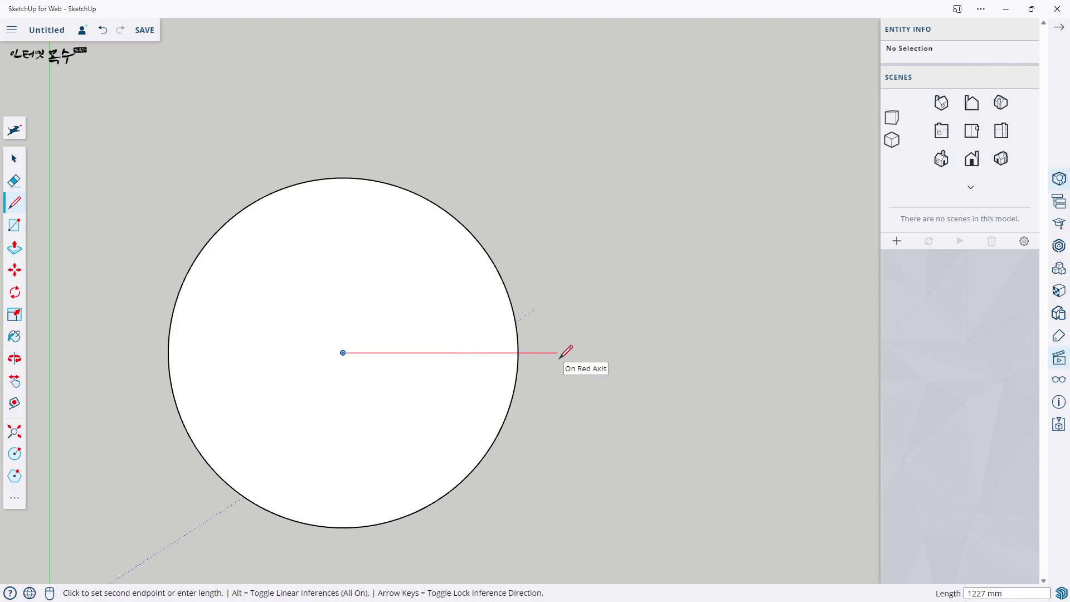
left_click(557, 353)
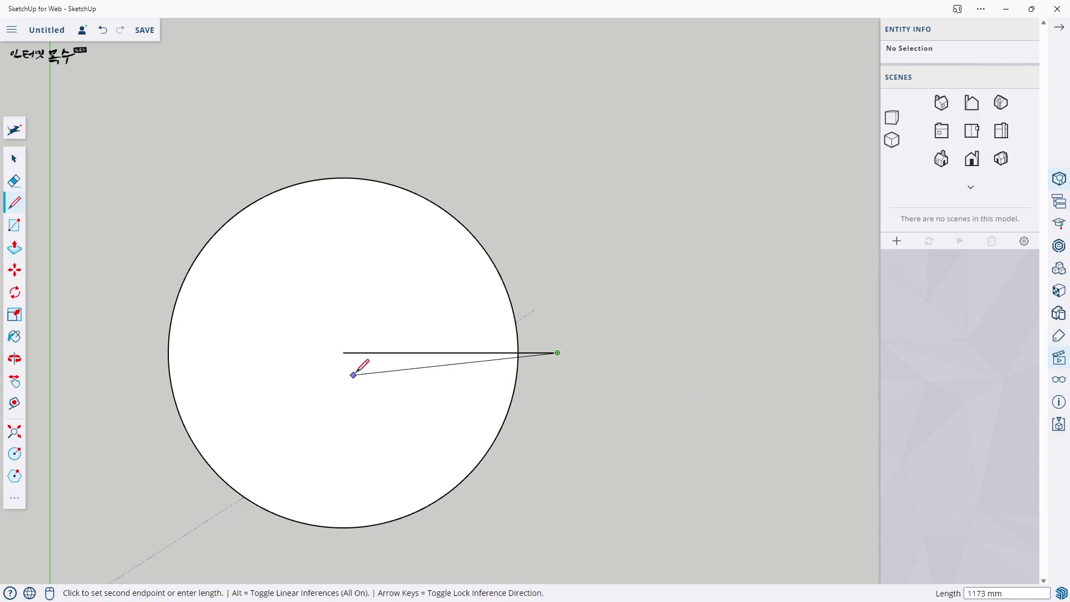
left_click(343, 353)
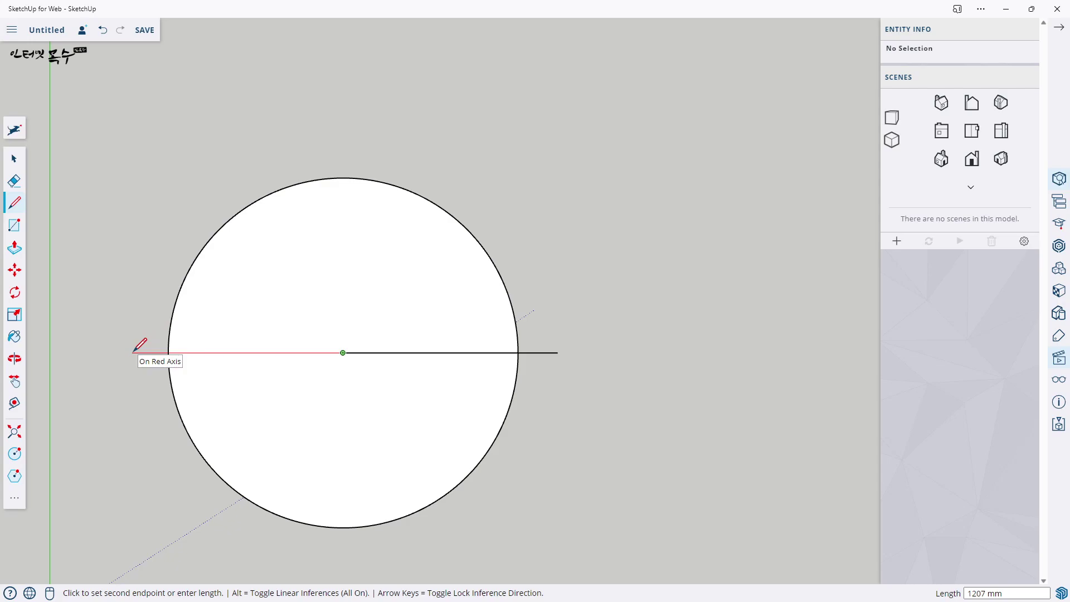
left_click(132, 352)
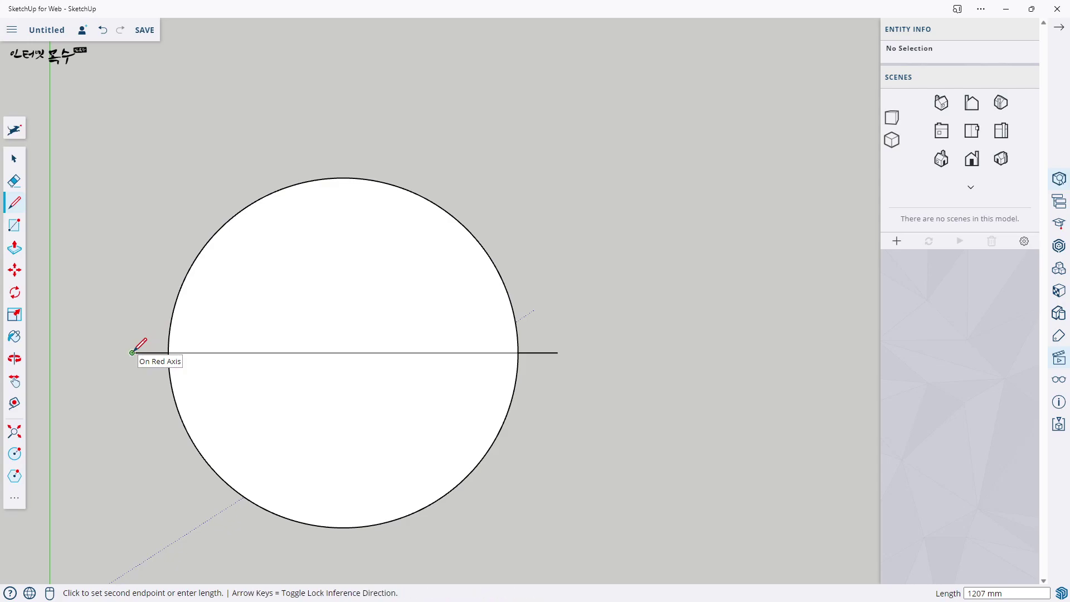
key("Escape")
Draw a vertical line through the centre along the green axis, past the top and bottom.
left_click(343, 352)
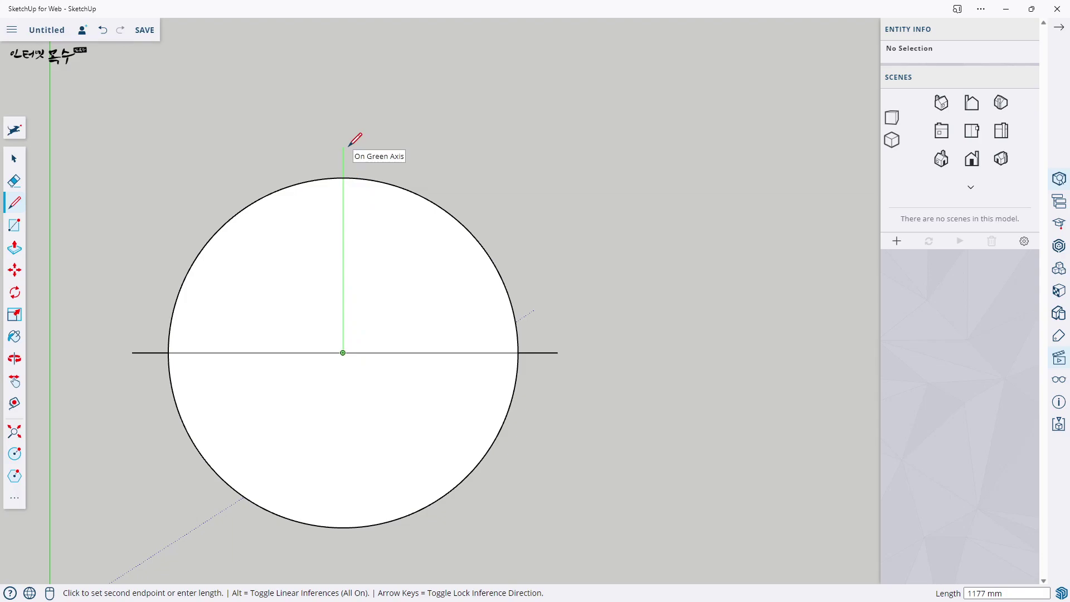
left_click(349, 146)
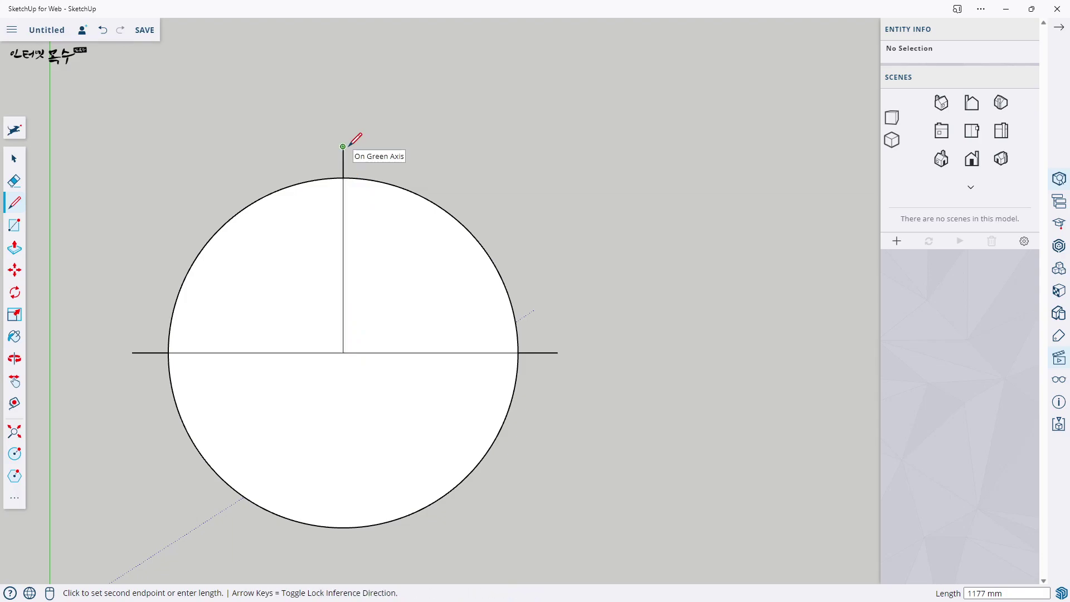
left_click(343, 353)
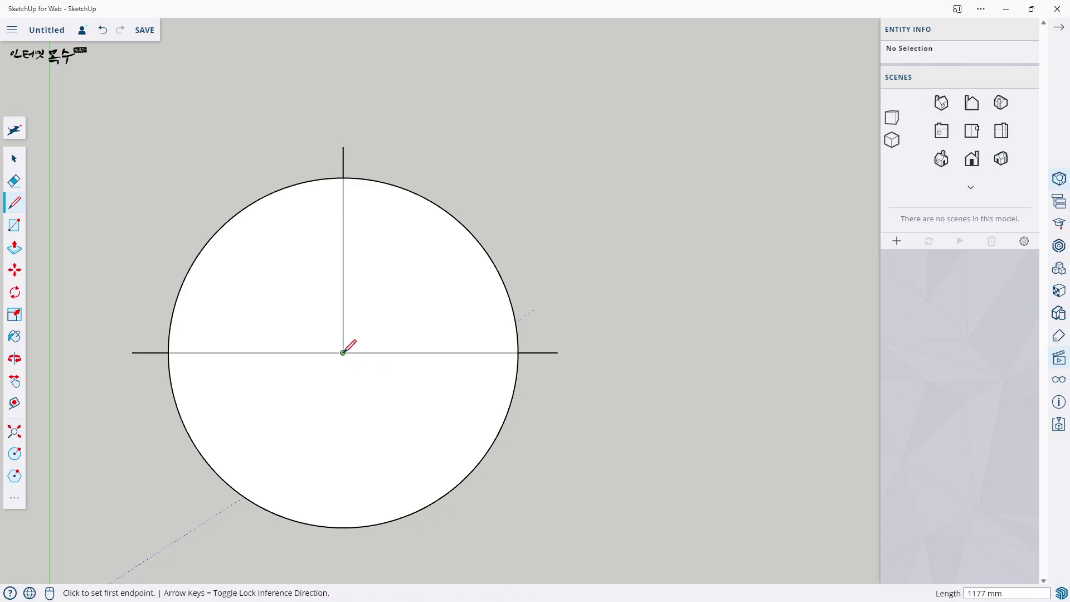
left_click(343, 352)
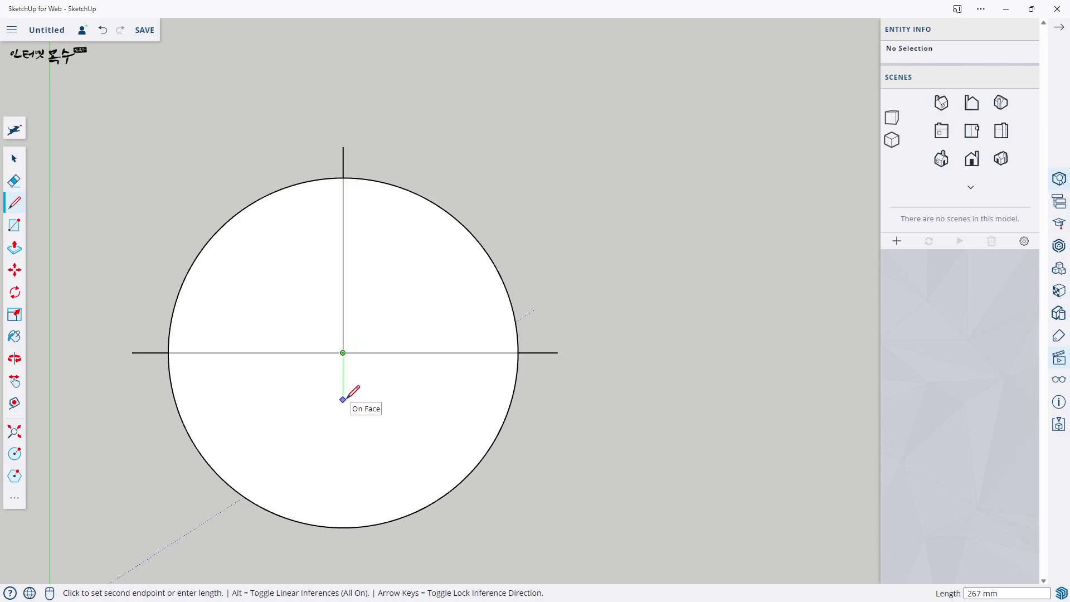
left_click(343, 568)
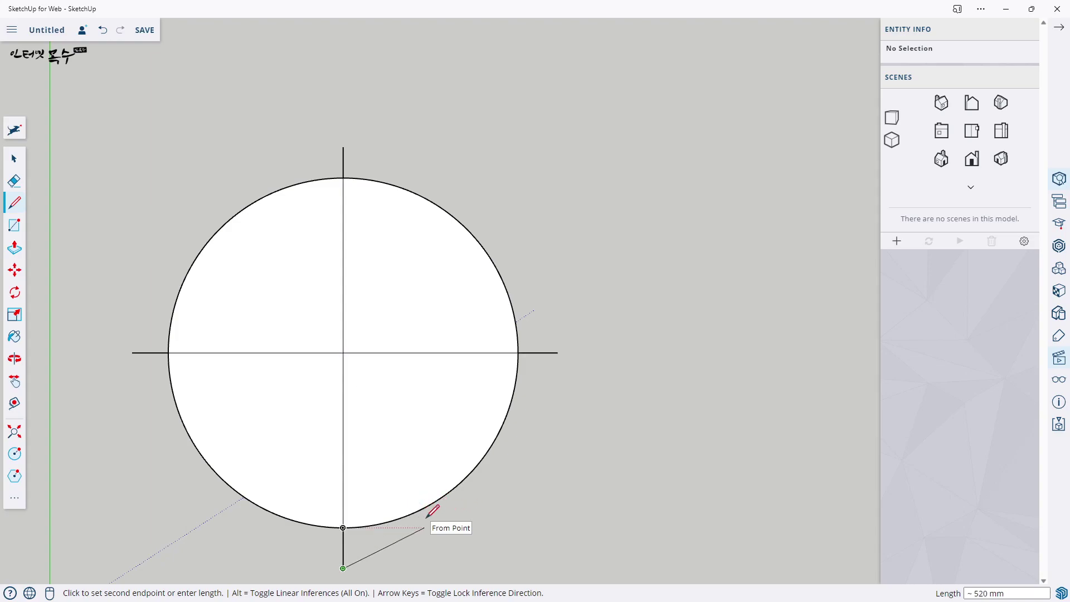
key("space")
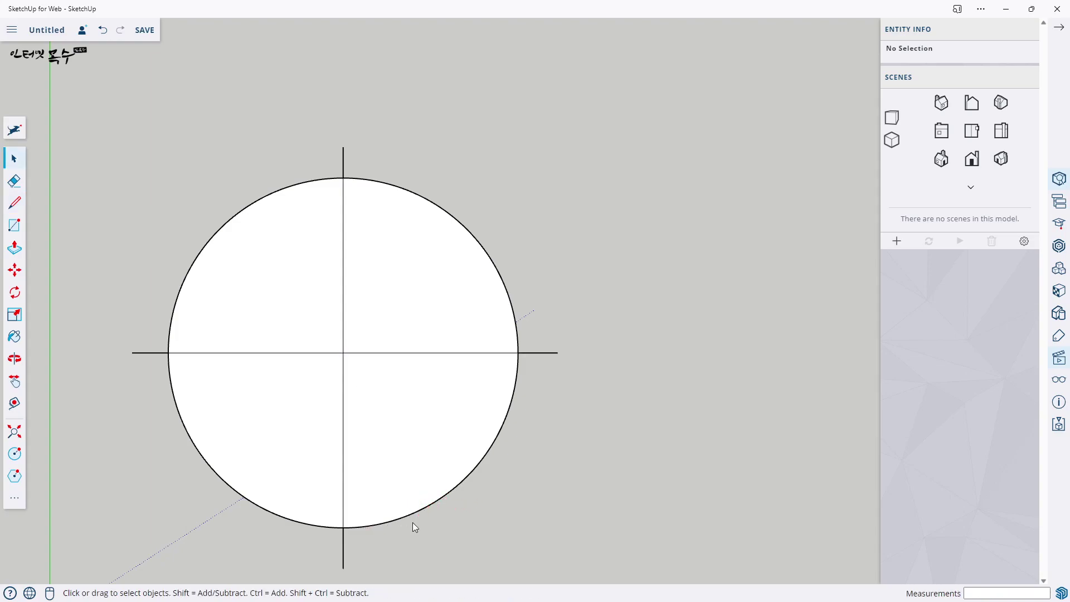
Draw a circle of about 1118 mm from the right radius midpoint to the first circle's top point.
left_click(15, 454)
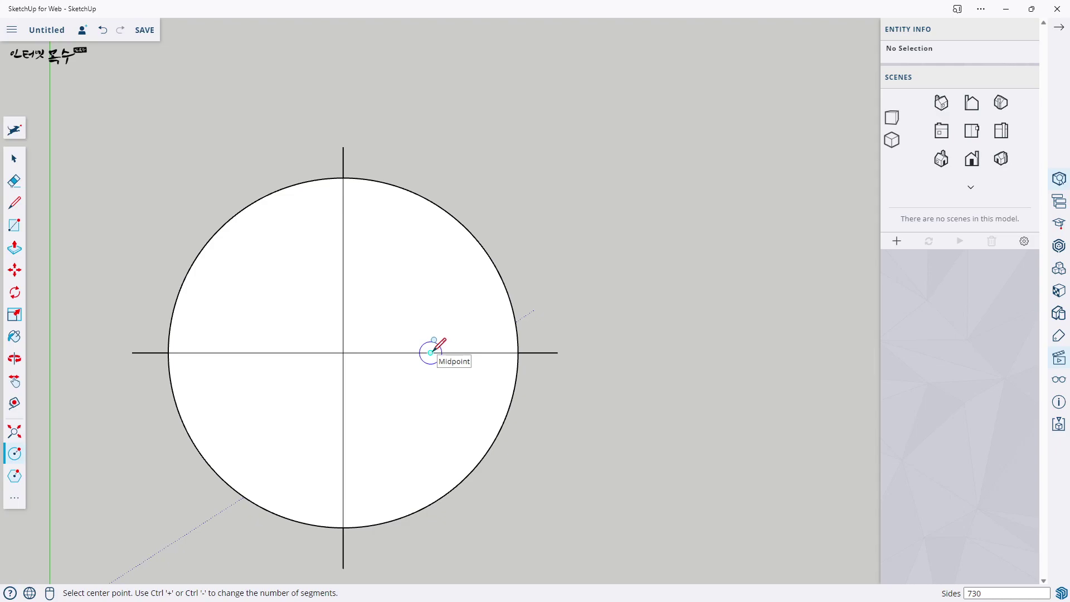
left_click(430, 353)
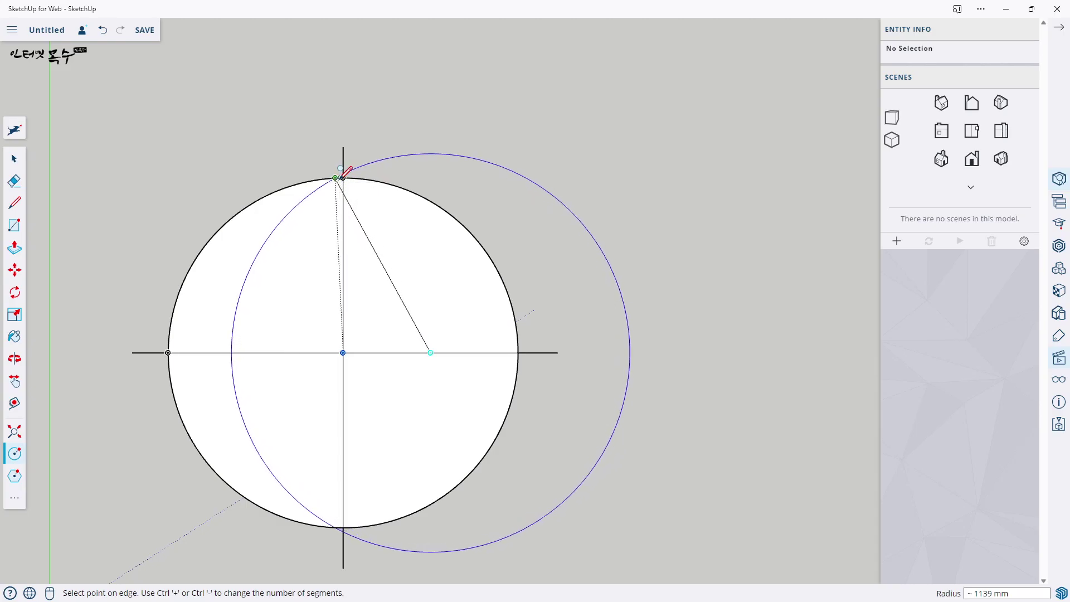
scroll(352, 181, "up", 3)
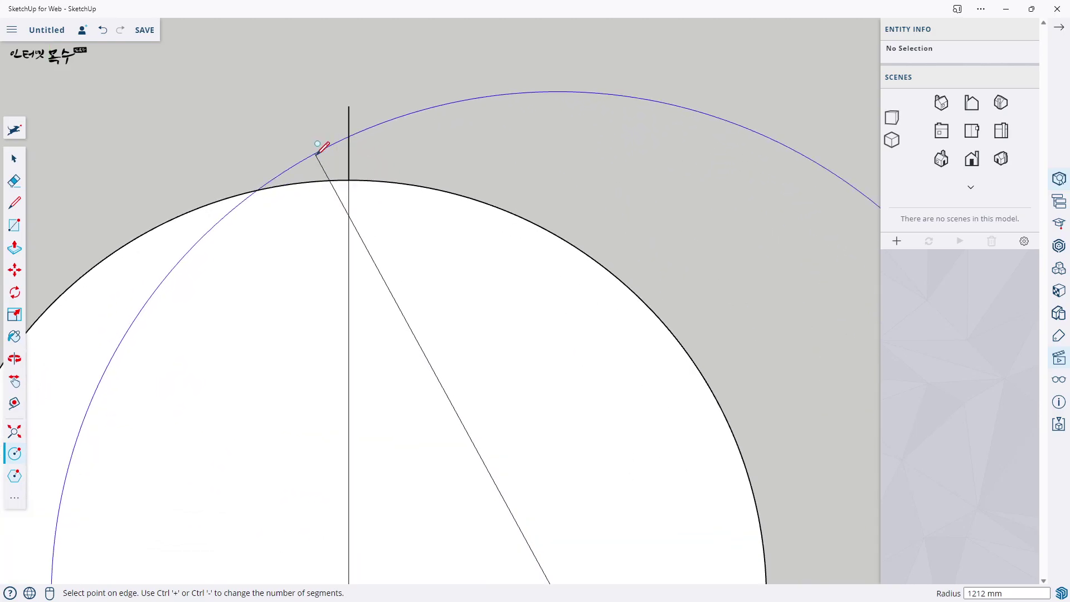
scroll(352, 181, "up", 3)
scroll(447, 194, "up", 3)
scroll(441, 196, "up", 2)
scroll(466, 189, "up", 2)
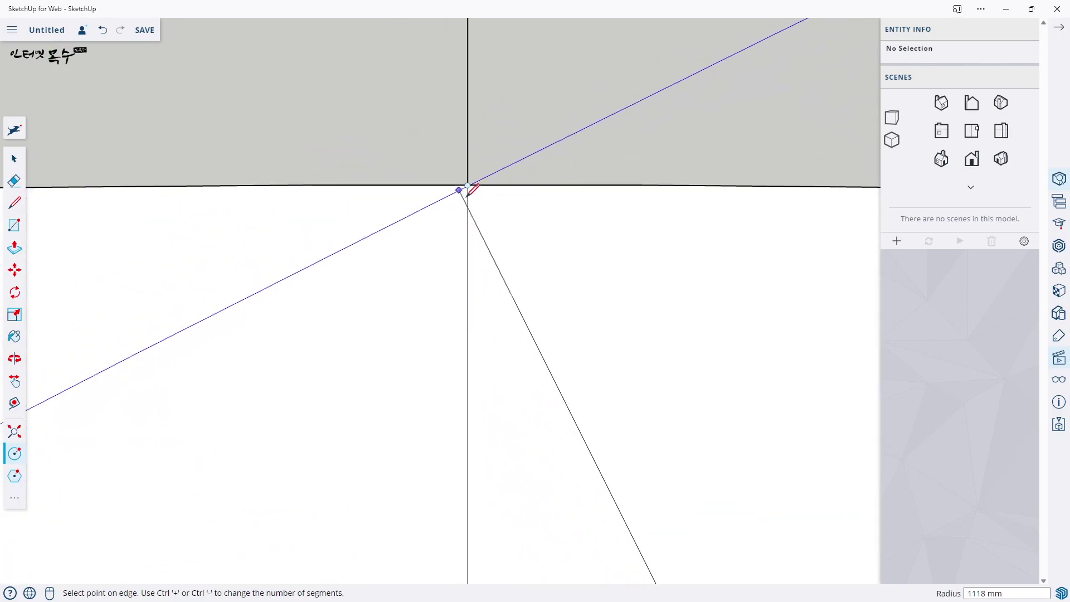
scroll(474, 185, "up", 1)
scroll(473, 183, "up", 2)
scroll(446, 129, "down", 2)
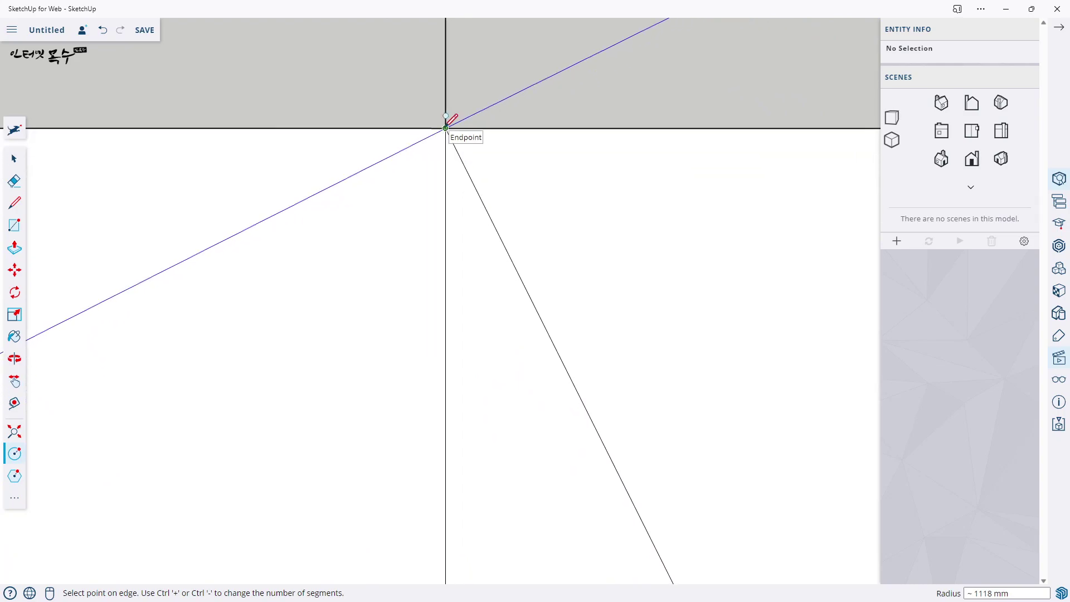
left_click(446, 128)
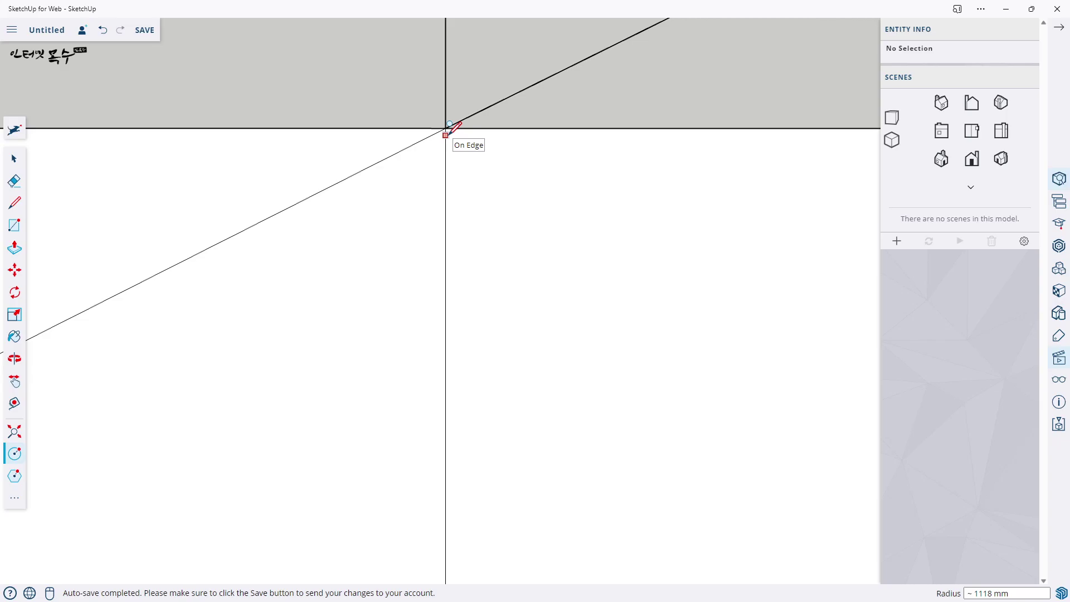
key("shift+z")
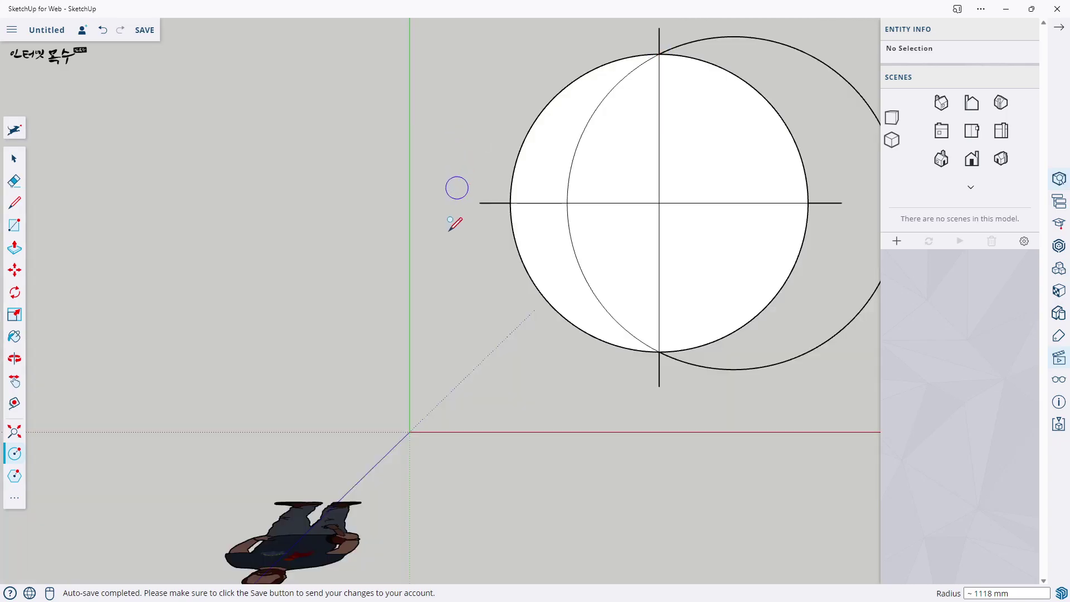
Select the default human figure and delete it.
key("space")
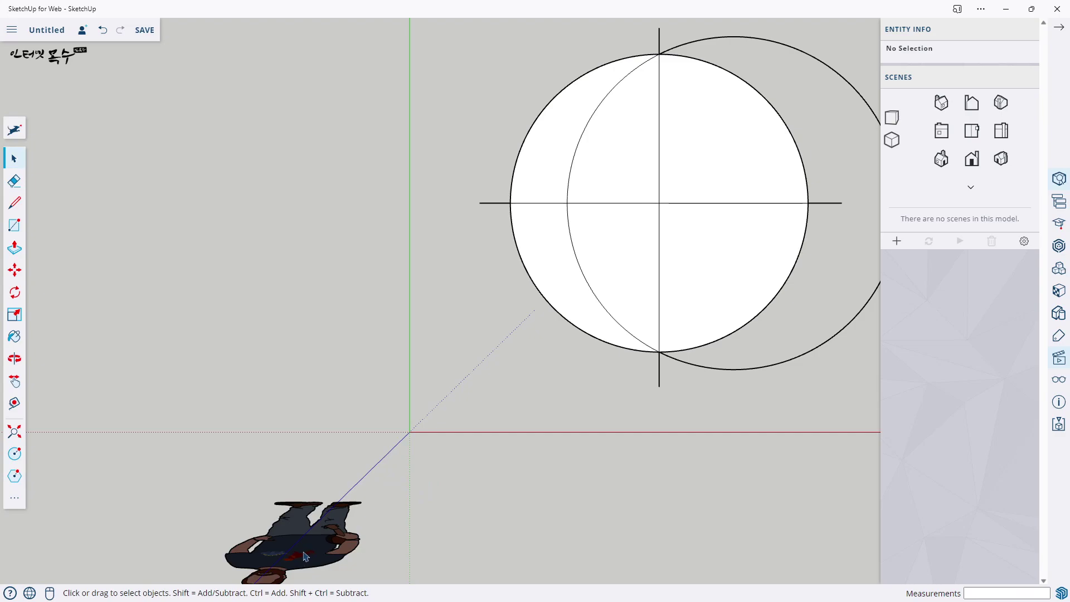
left_click(305, 554)
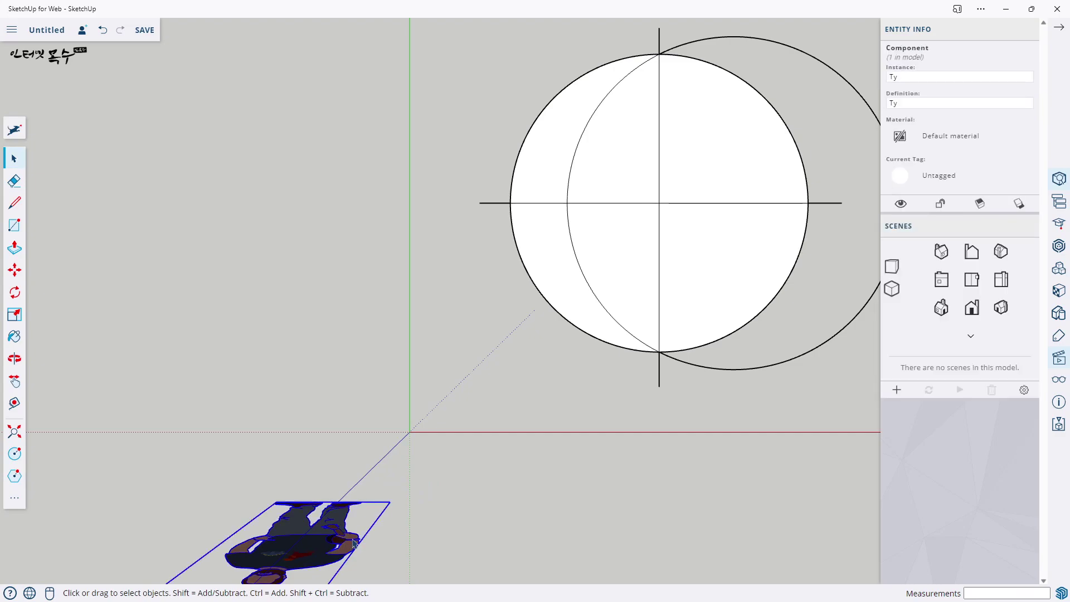
key("Delete")
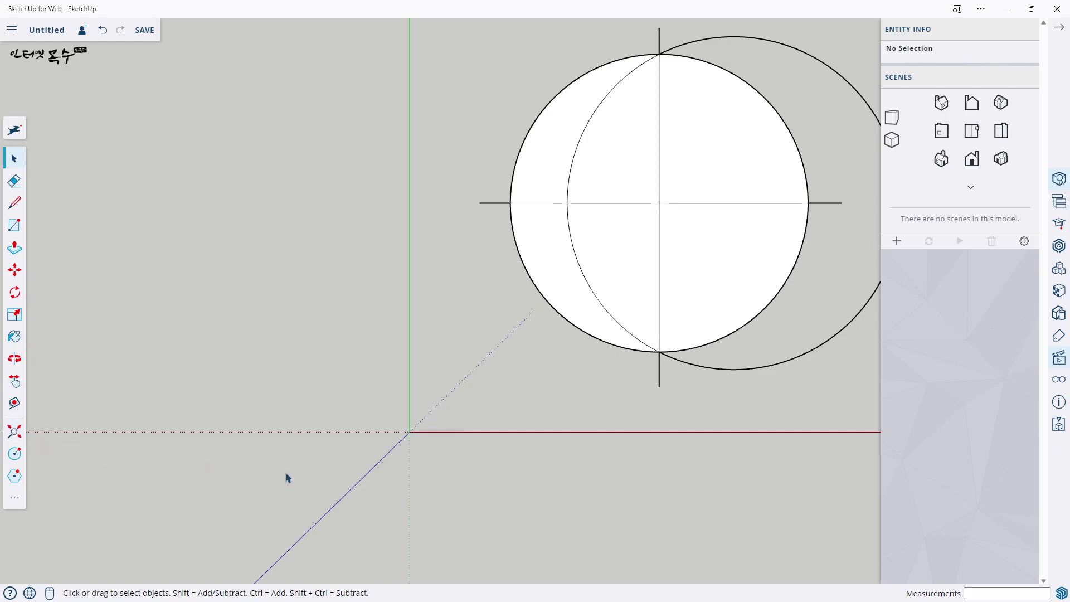
Fit the view and centre a new circle on the first circle's top point.
key("shift+z")
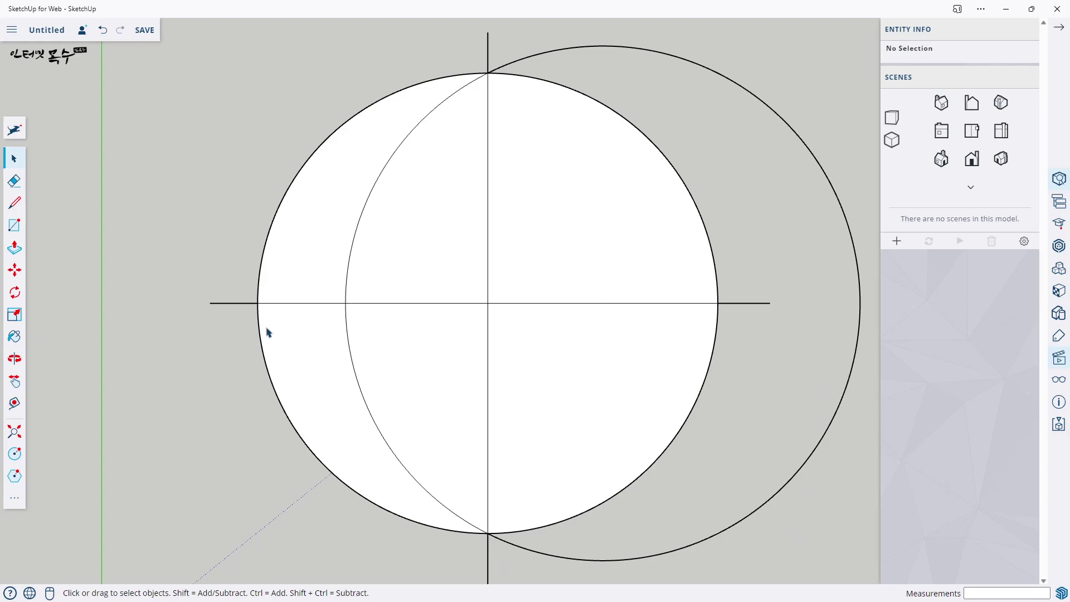
scroll(490, 42, "up", 1)
scroll(483, 69, "up", 3)
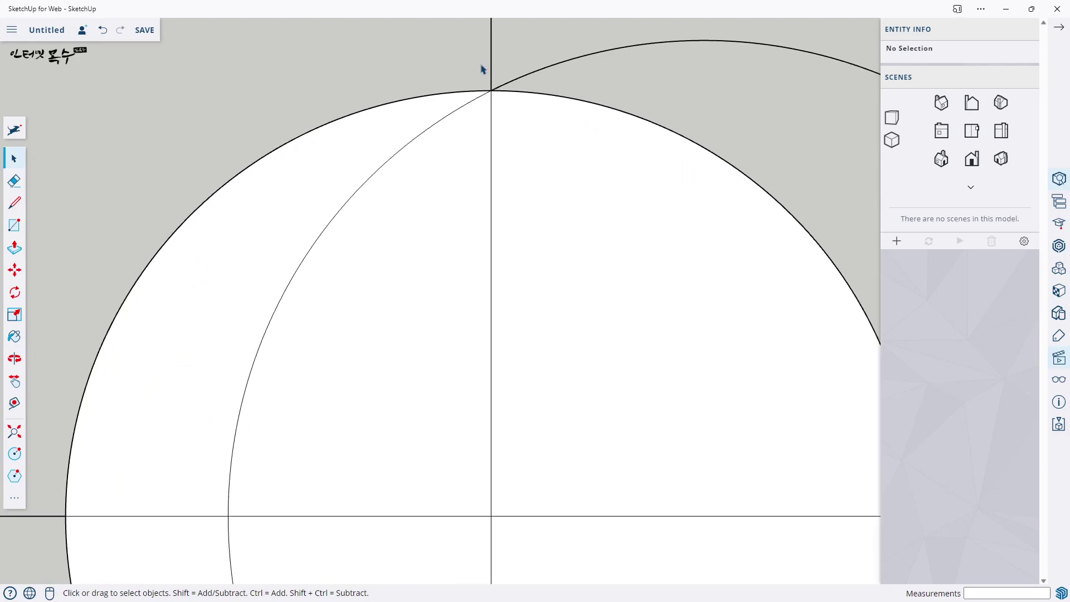
left_click(13, 452)
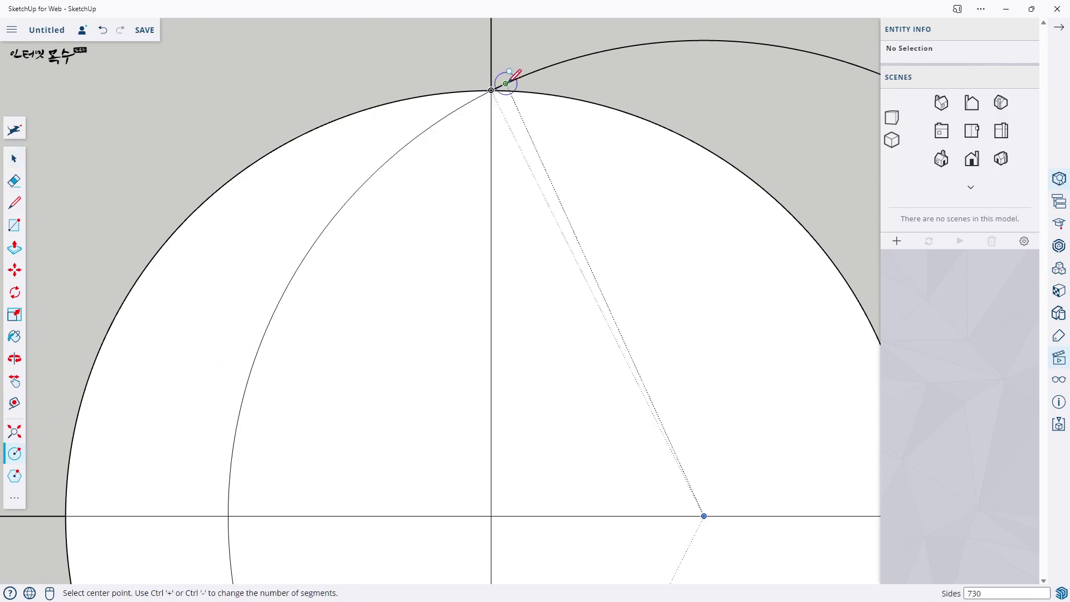
scroll(507, 78, "up", 2)
scroll(478, 101, "up", 2)
scroll(516, 75, "up", 2)
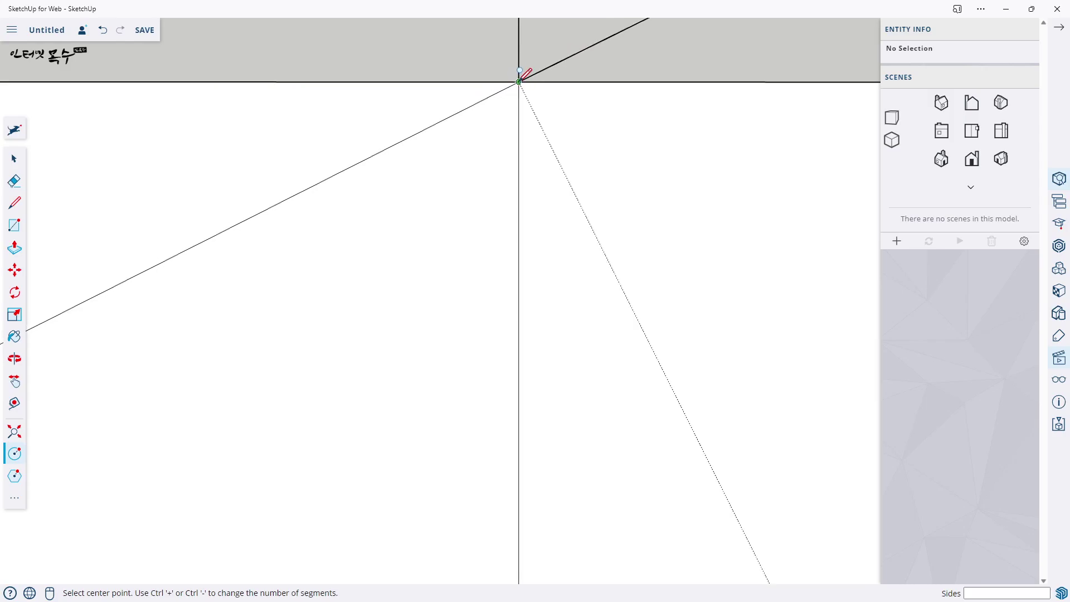
left_click(518, 82)
Extend the third circle to where the second circle crosses the horizontal line.
scroll(546, 105, "down", 5)
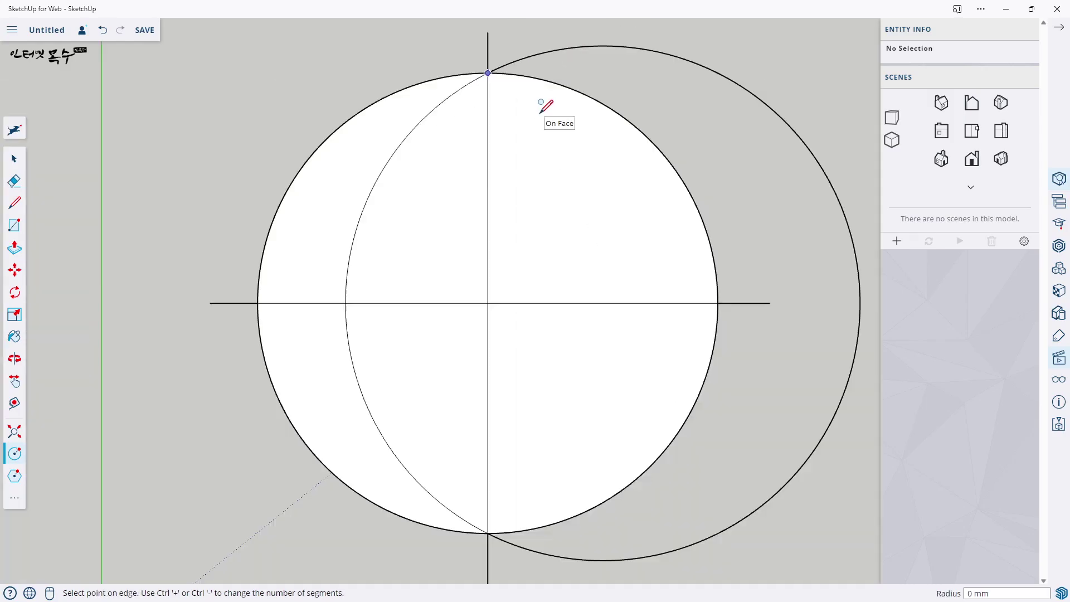
scroll(333, 334, "up", 3)
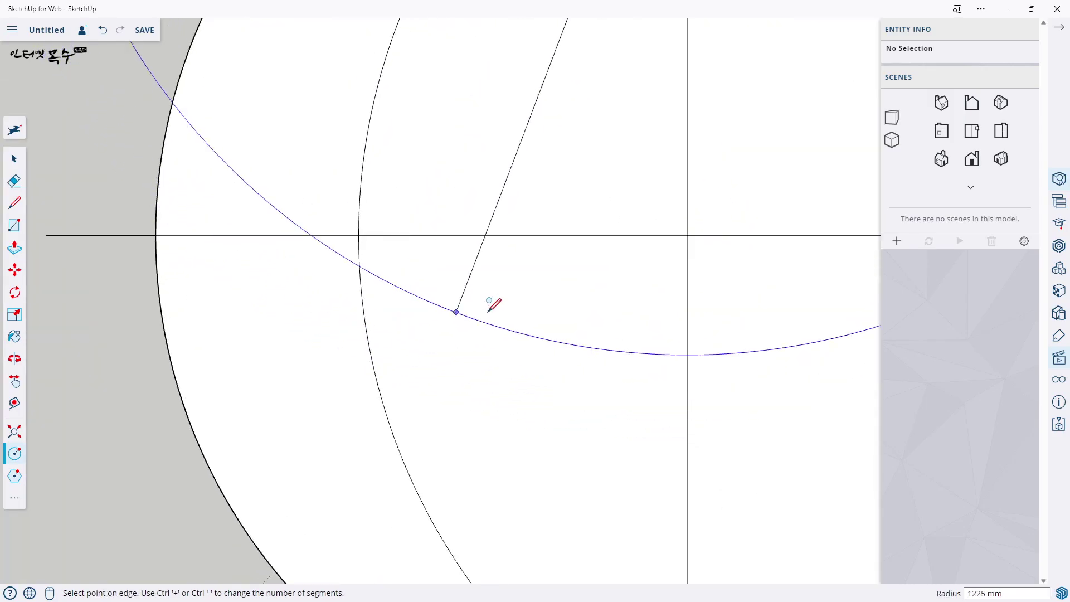
scroll(536, 295, "down", 3)
scroll(537, 305, "down", 2)
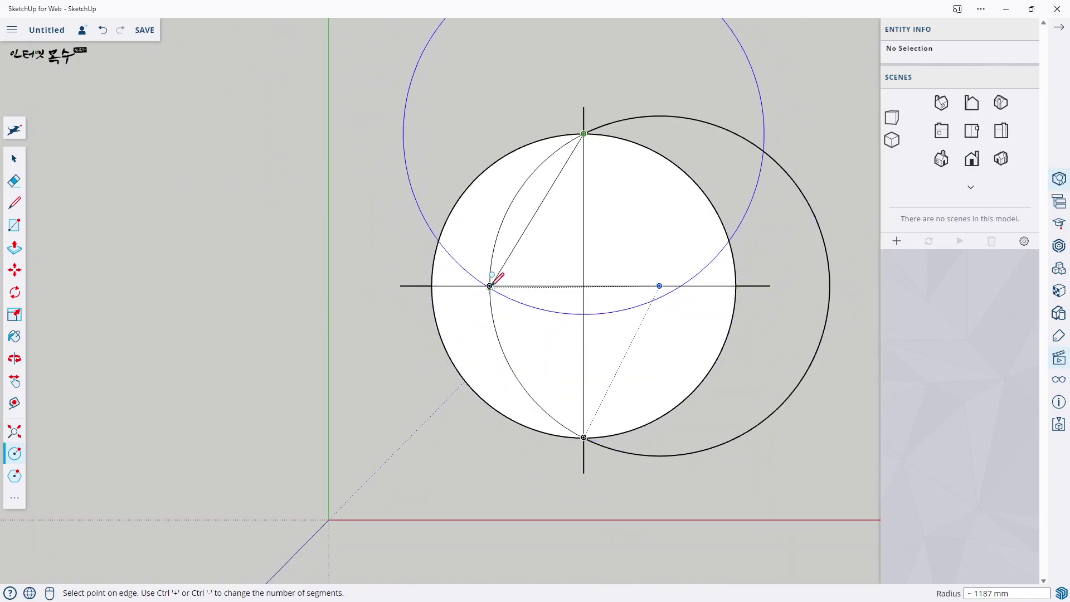
scroll(490, 287, "up", 3)
scroll(489, 286, "up", 2)
scroll(495, 282, "up", 3)
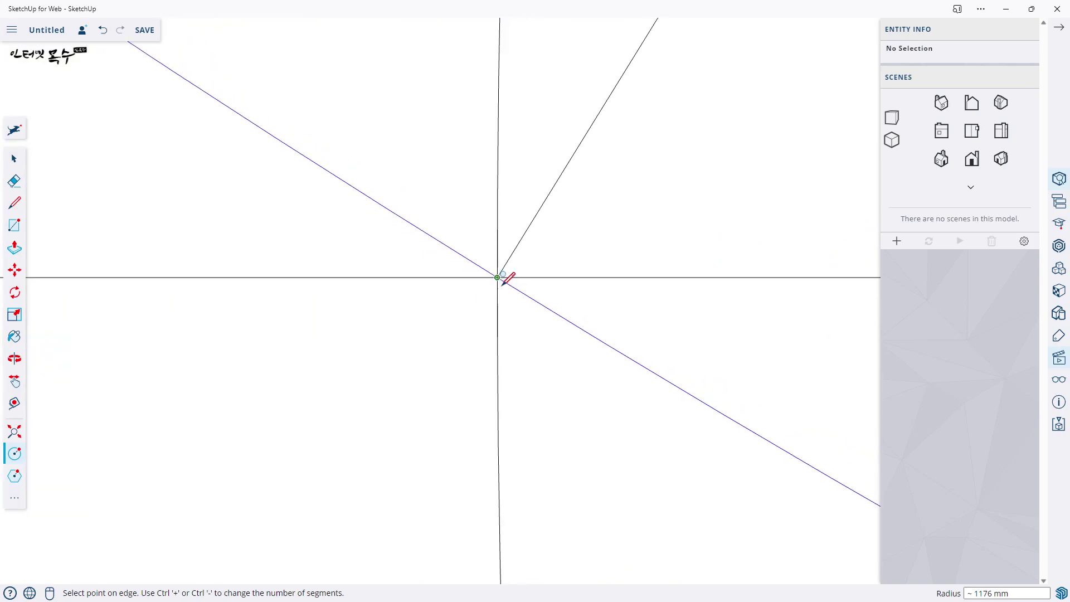
middle_click_drag(496, 273, 514, 293, "shift")
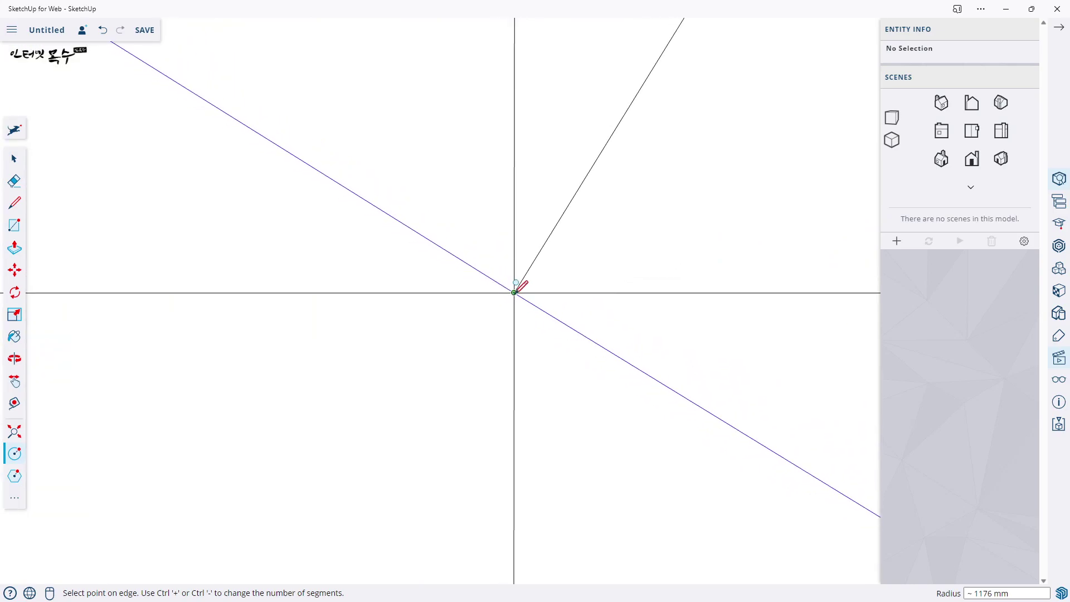
key("Escape")
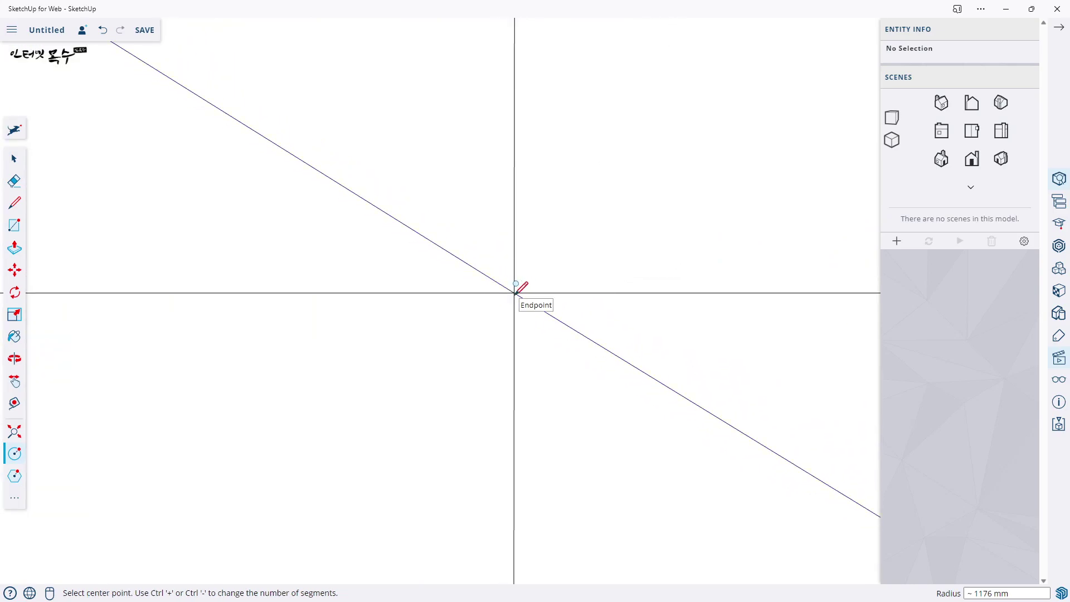
middle_click_drag(584, 297, 460, 353)
scroll(461, 353, "down", 2)
scroll(490, 358, "down", 3)
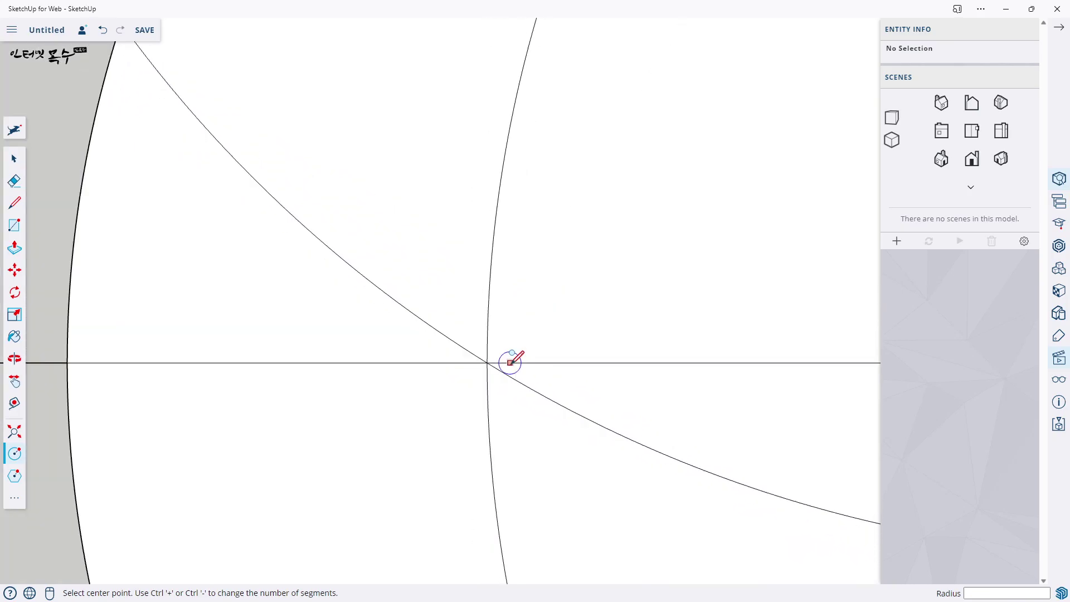
scroll(509, 359, "down", 5)
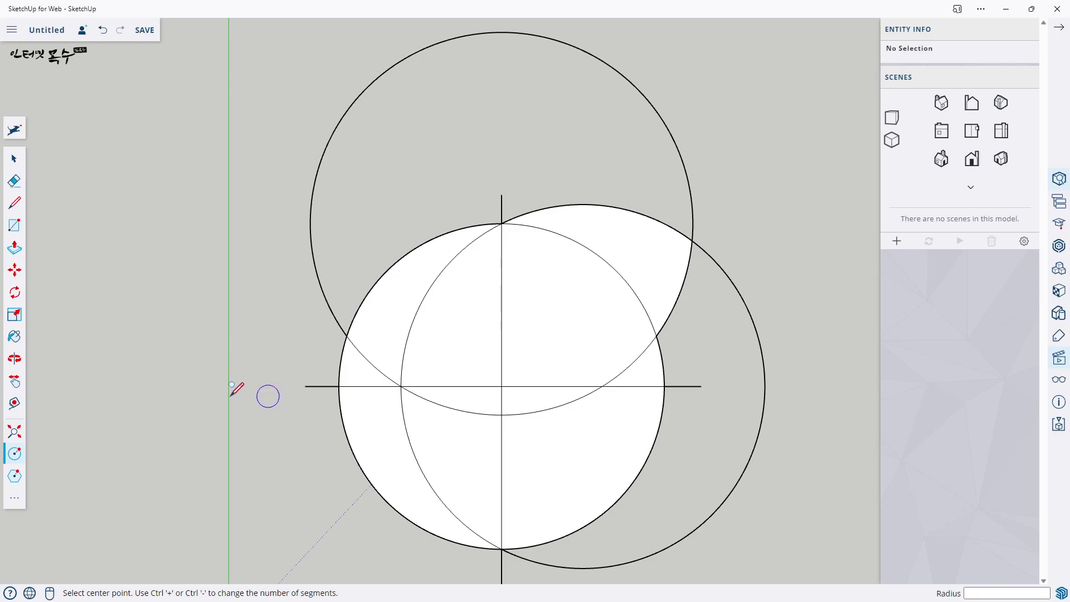
Place a horizontal guide line between the two points where the upper circle crosses the middle circle.
left_click(14, 406)
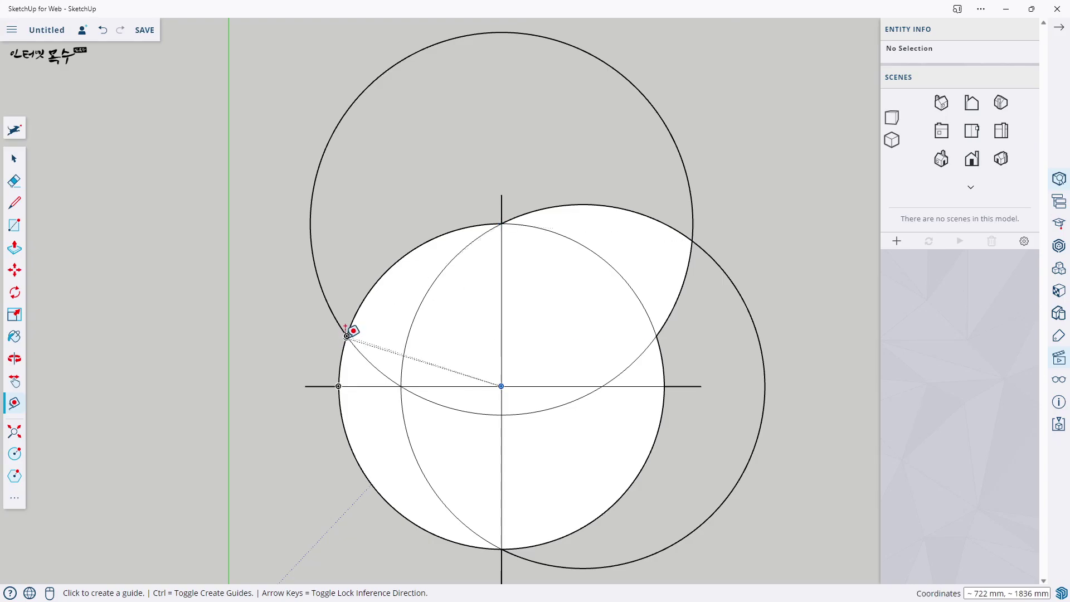
scroll(347, 336, "up", 3)
scroll(352, 330, "up", 2)
scroll(334, 312, "up", 2)
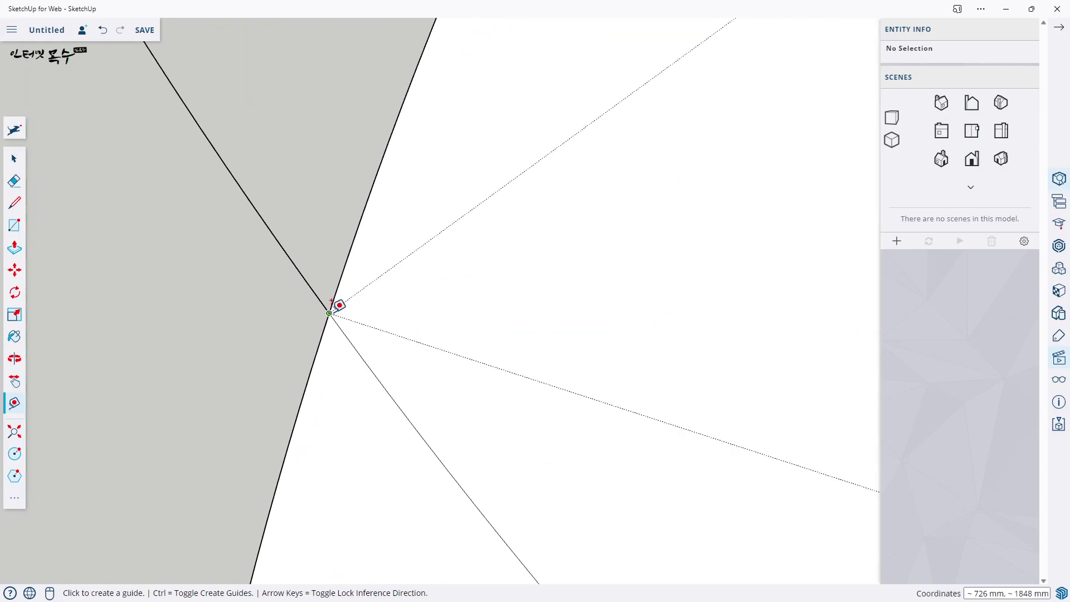
left_click(334, 306)
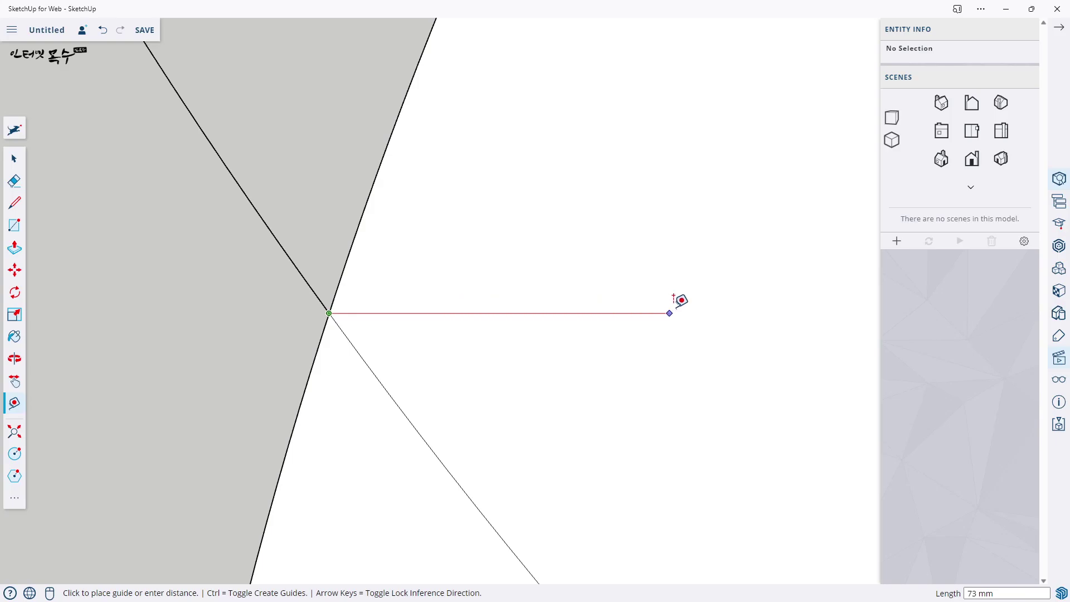
scroll(677, 302, "down", 2)
scroll(681, 301, "down", 3)
scroll(663, 312, "up", 3)
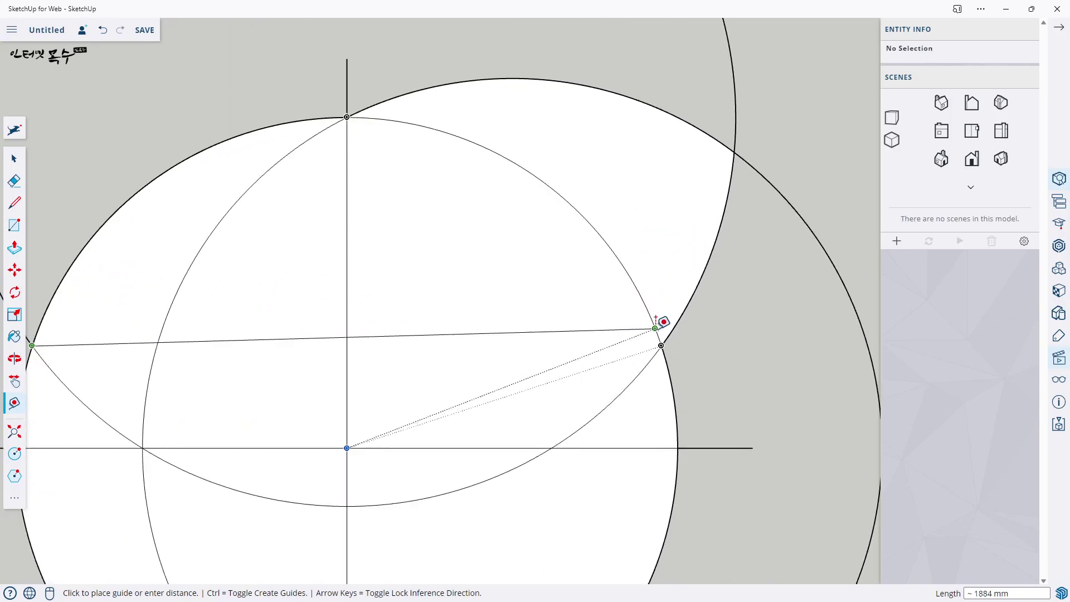
scroll(671, 340, "up", 3)
scroll(650, 346, "up", 2)
scroll(661, 281, "up", 2)
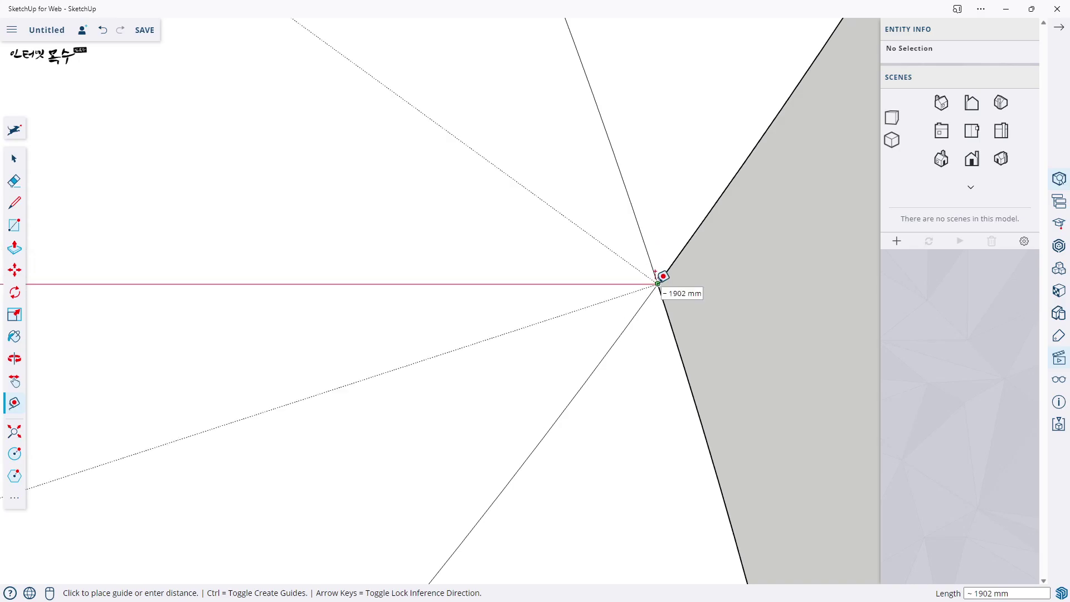
left_click(658, 283)
Recentre the circles in view and start a new measurement from a circle crossing point.
scroll(708, 362, "down", 2)
scroll(697, 412, "down", 2)
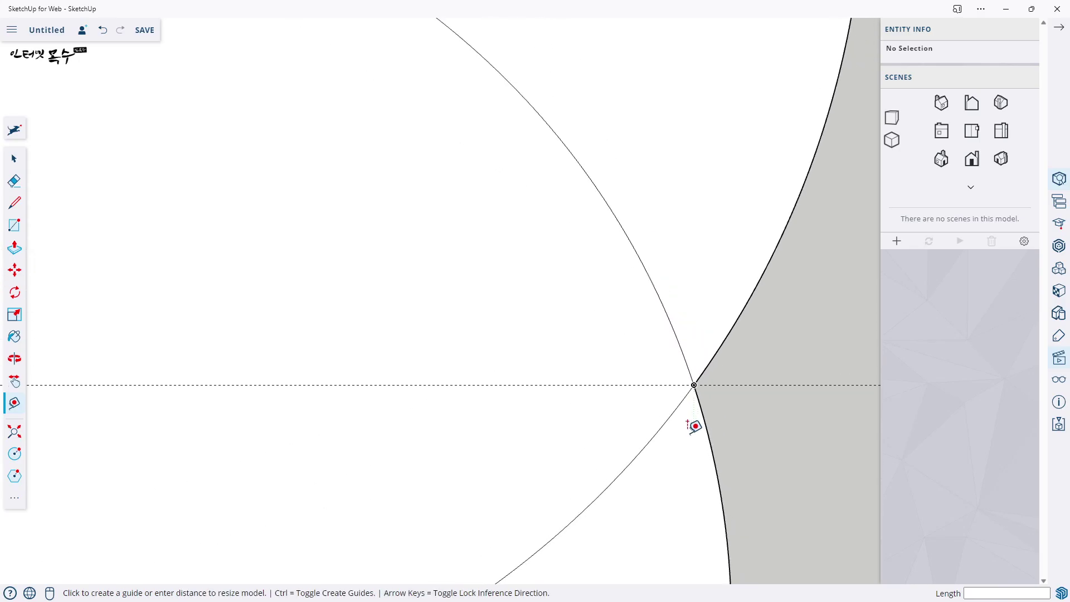
scroll(695, 426, "down", 5)
middle_click_drag(516, 489, 580, 277, "shift")
scroll(580, 278, "down", 1)
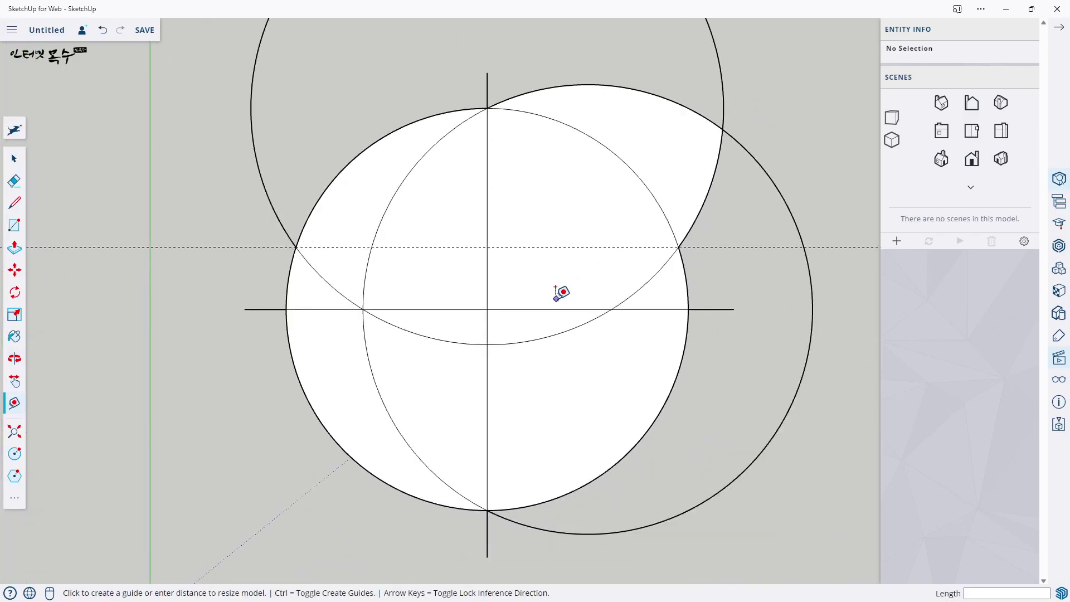
scroll(558, 295, "down", 2)
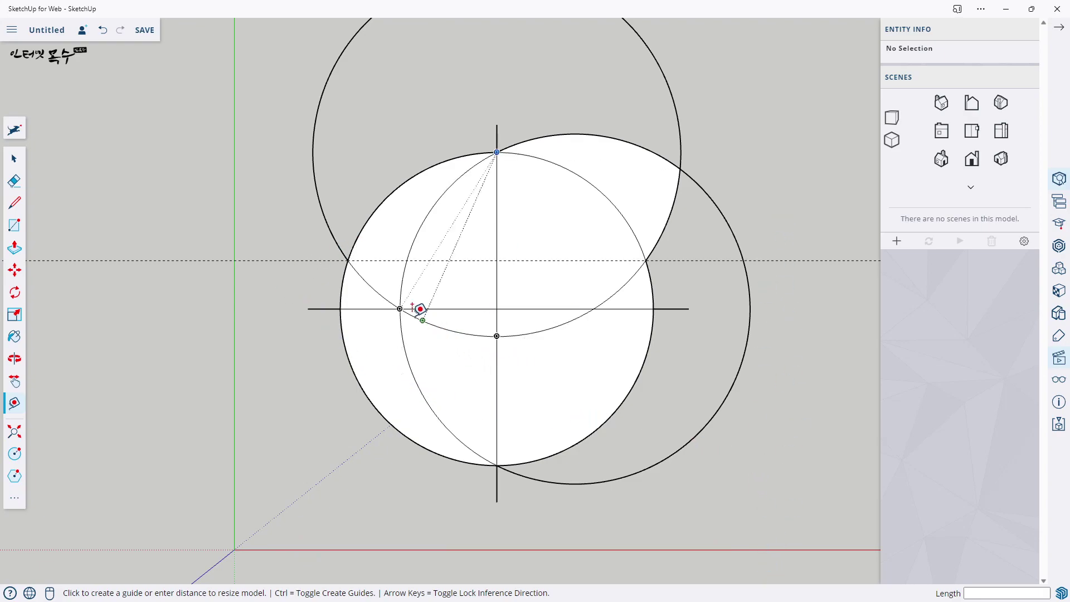
left_click(646, 260)
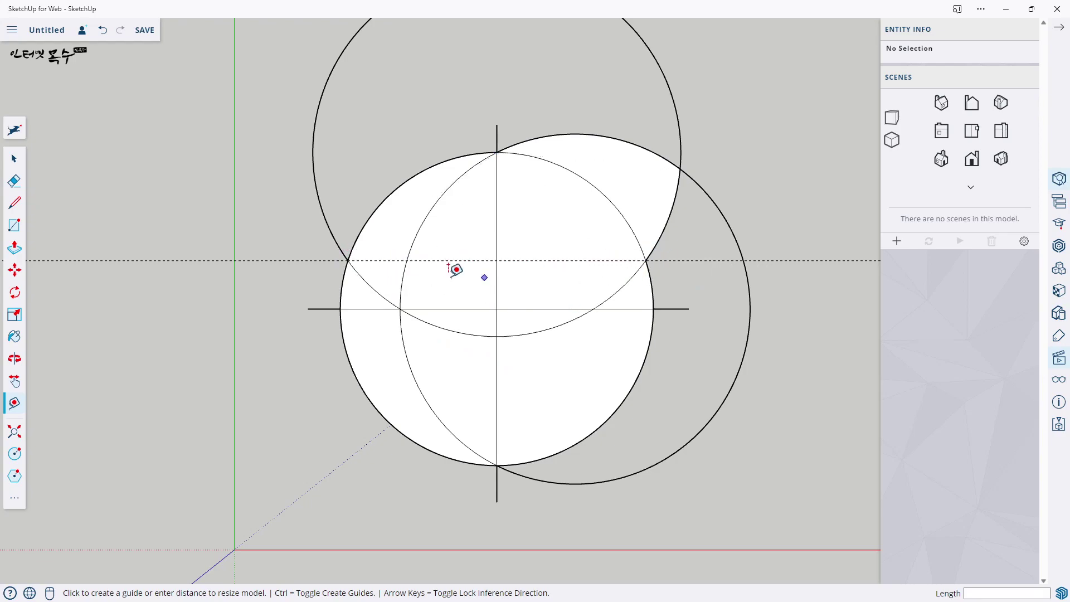
Draw a circle of about 1176 mm radius from the left guide intersection to the vertical axis top.
left_click(13, 454)
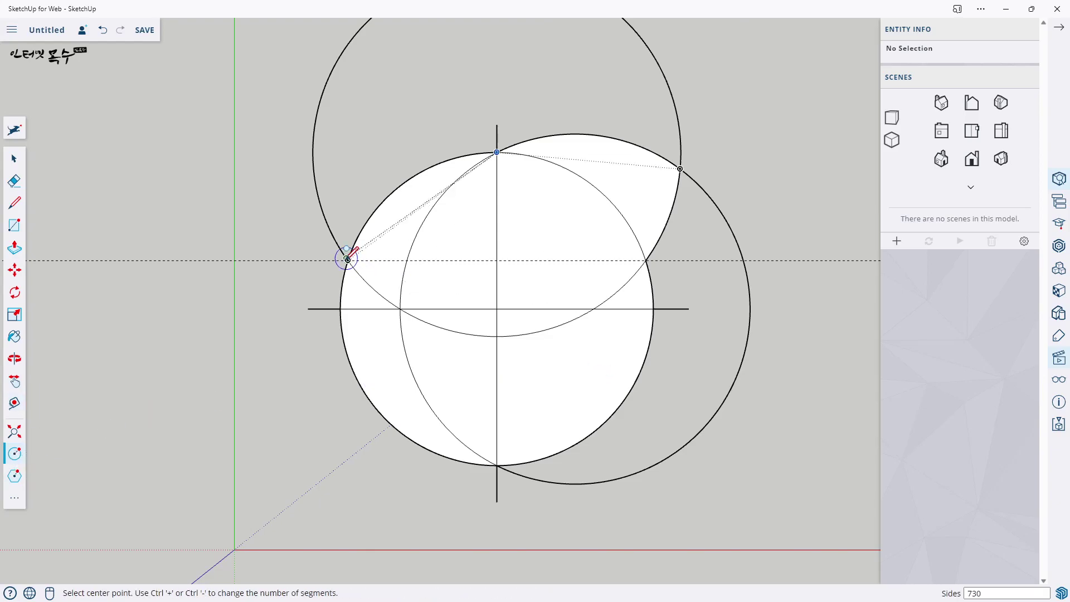
scroll(351, 259, "up", 3)
scroll(354, 252, "up", 3)
scroll(363, 248, "up", 2)
scroll(369, 240, "down", 1)
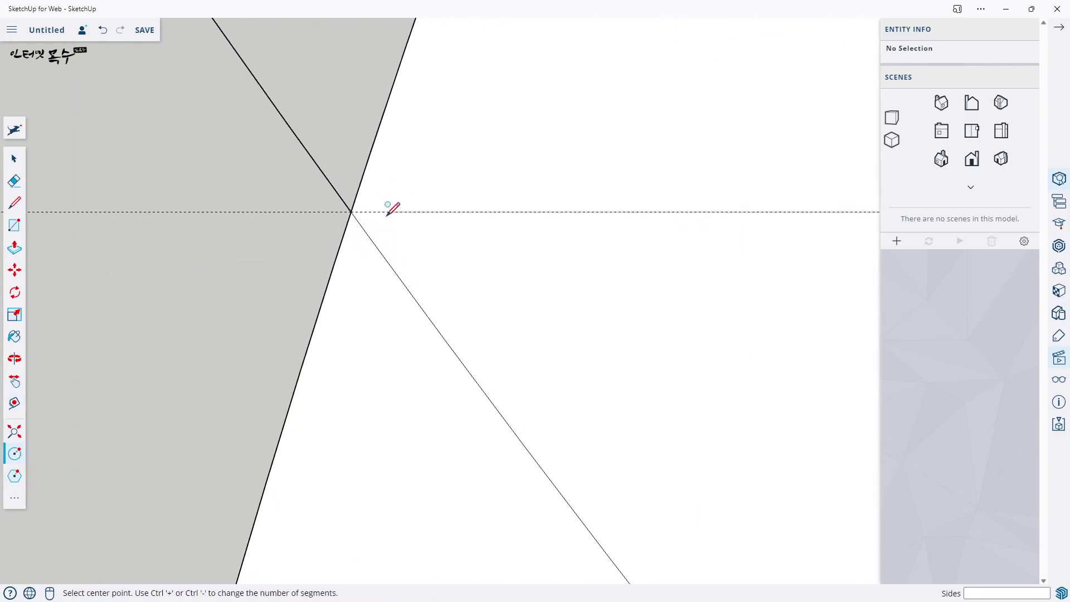
scroll(363, 206, "up", 1)
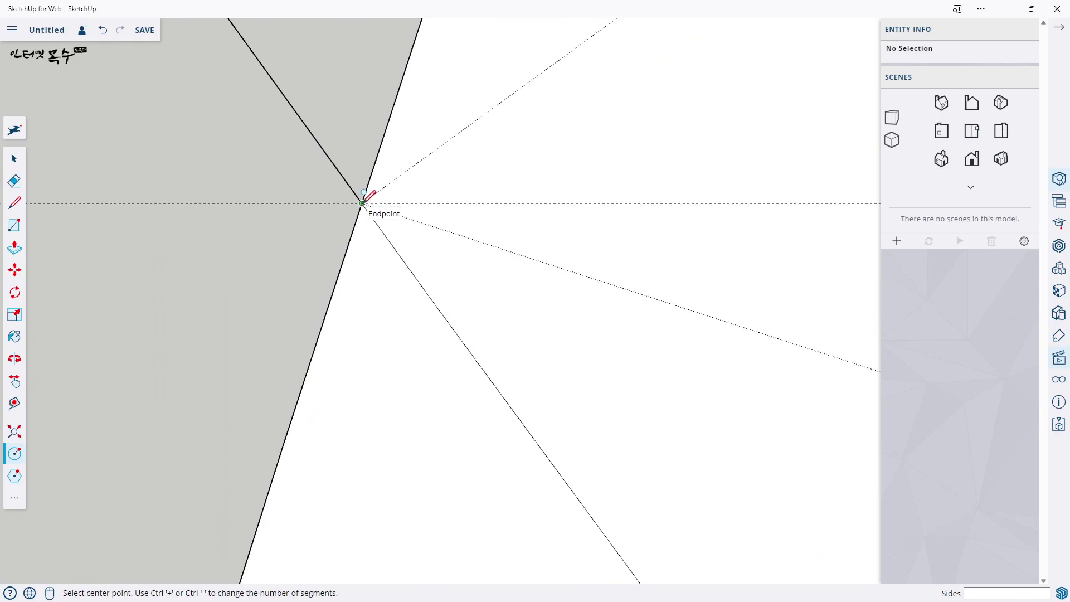
left_click(362, 203)
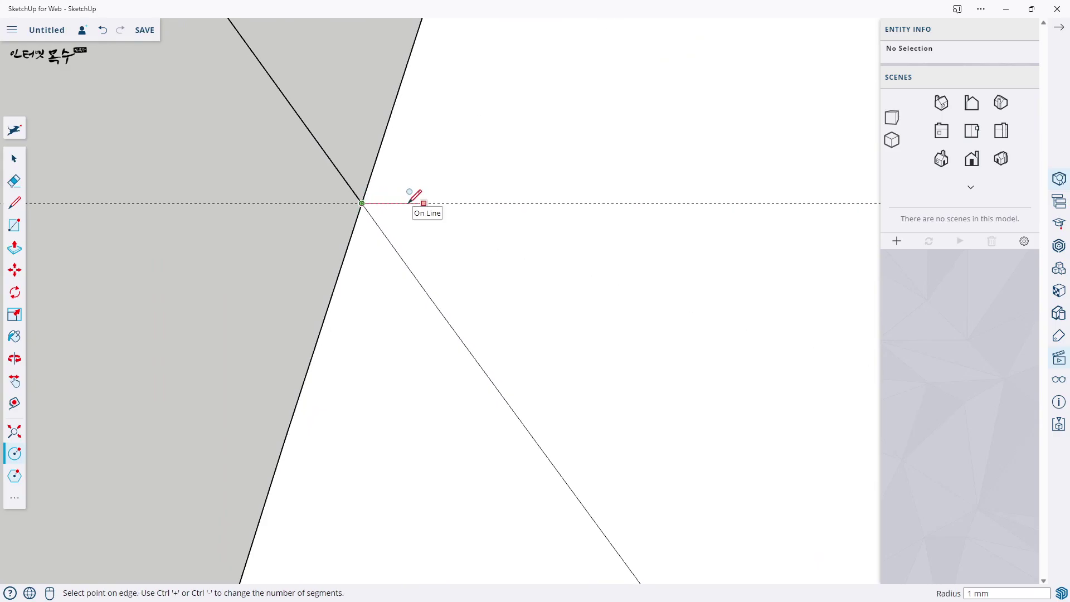
scroll(409, 202, "down", 5)
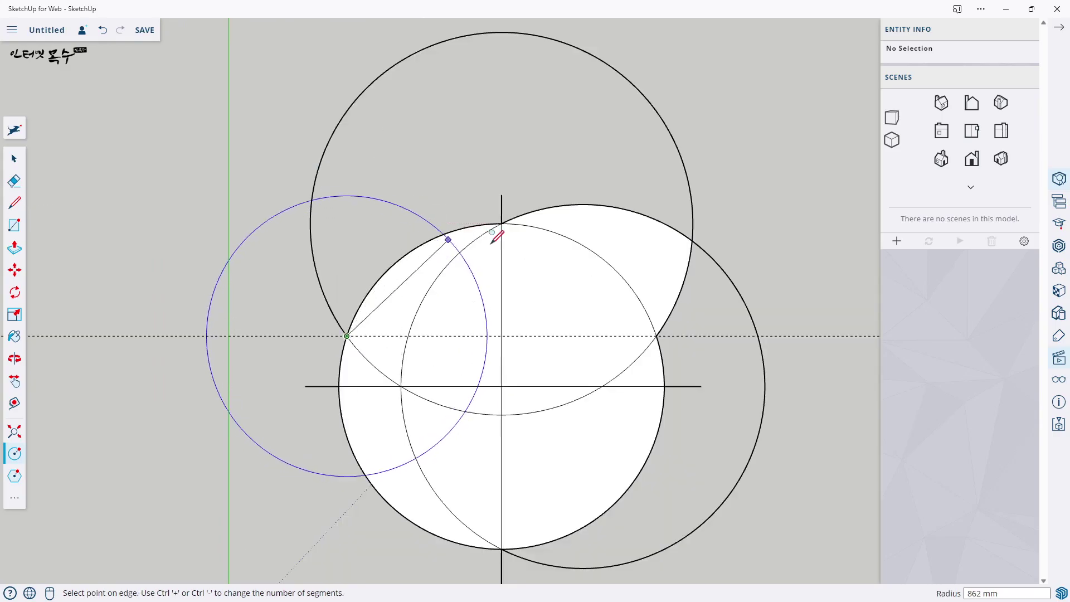
scroll(502, 229, "up", 3)
scroll(517, 210, "up", 2)
scroll(510, 200, "up", 2)
scroll(504, 206, "up", 1)
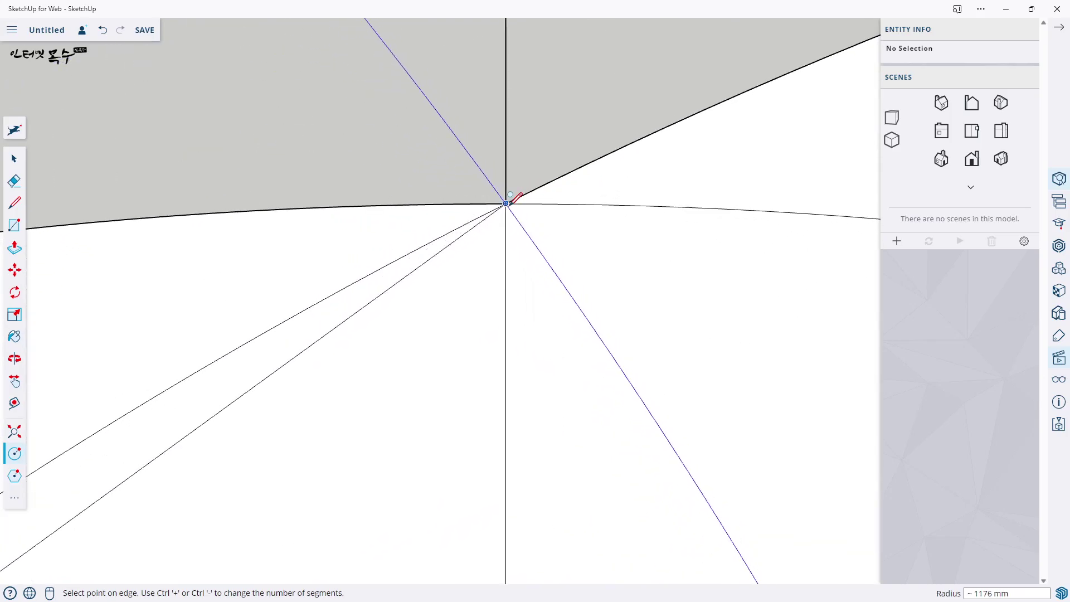
scroll(501, 210, "up", 2)
scroll(507, 204, "down", 3)
scroll(500, 176, "down", 3)
scroll(498, 171, "down", 1)
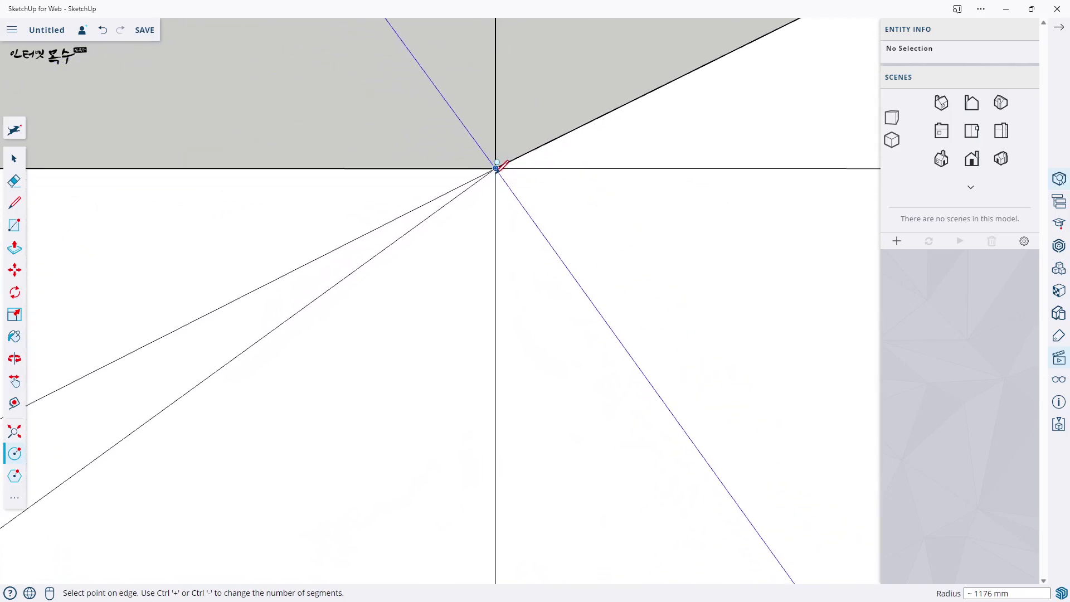
left_click(500, 163)
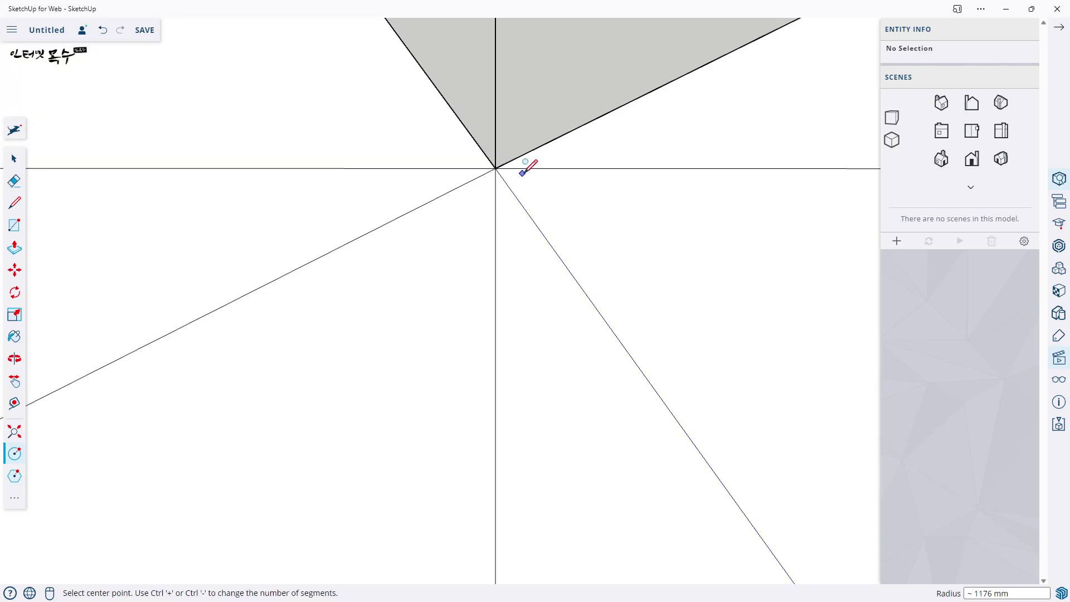
scroll(519, 177, "down", 1)
scroll(522, 229, "down", 2)
scroll(524, 256, "down", 1)
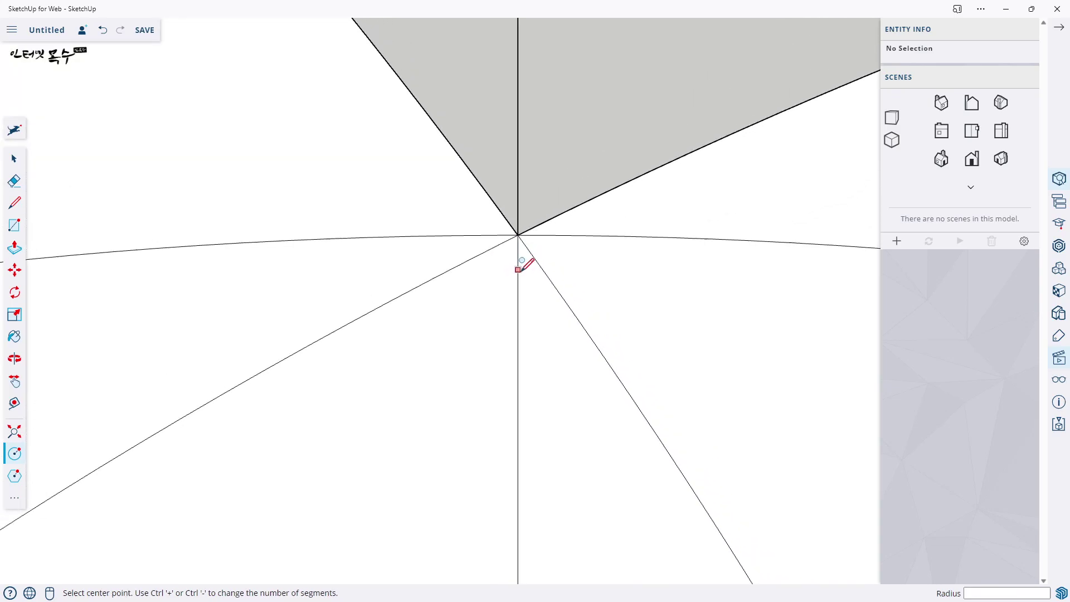
scroll(525, 282, "down", 1)
scroll(528, 283, "down", 5)
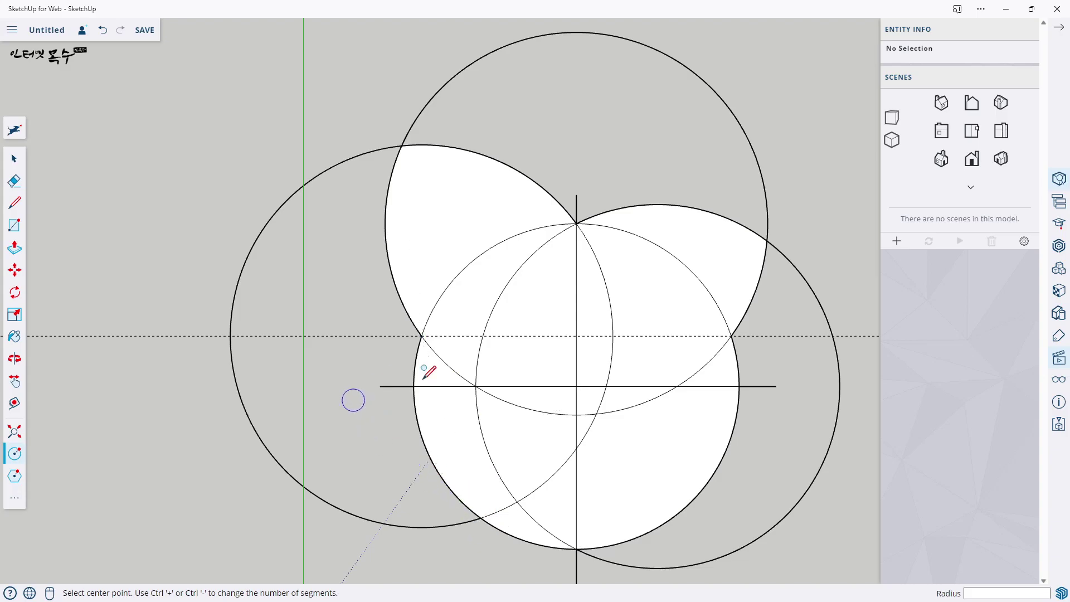
Draw a 1176 mm circle centred on the right guide intersection, then zoom extents and select all.
scroll(728, 337, "up", 3)
scroll(728, 337, "up", 2)
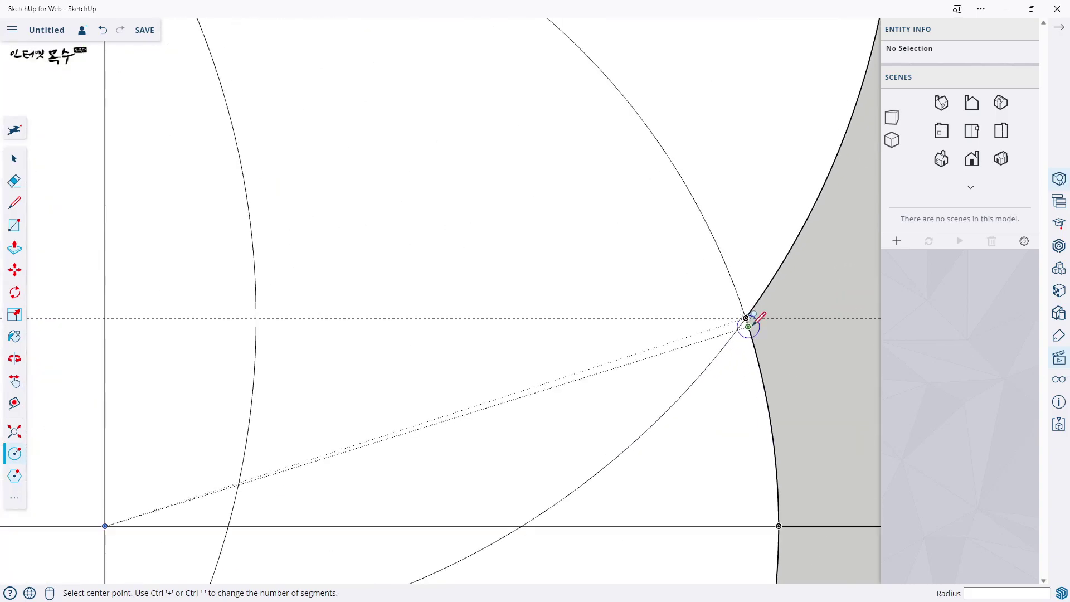
scroll(728, 337, "up", 2)
scroll(769, 329, "up", 1)
scroll(824, 329, "up", 1)
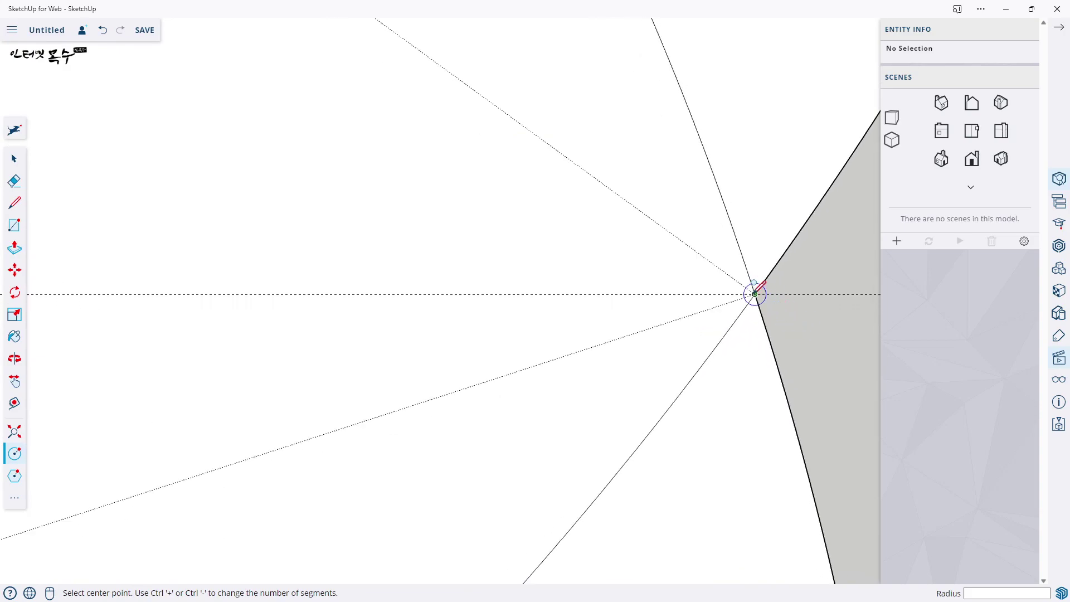
scroll(771, 294, "up", 2)
scroll(771, 294, "up", 1)
left_click(715, 262)
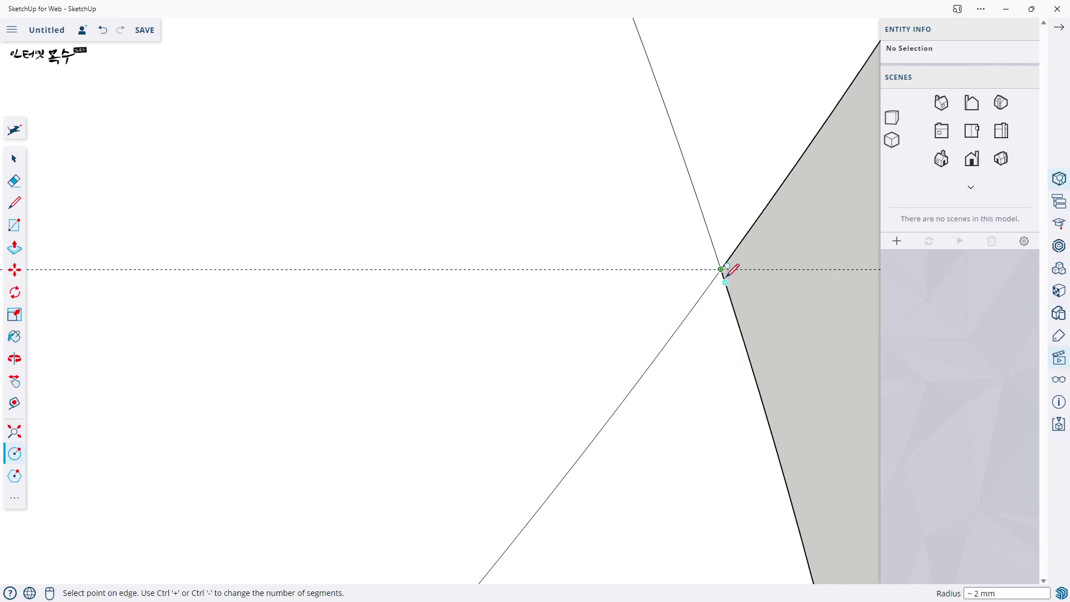
scroll(732, 270, "down", 10)
scroll(596, 214, "up", 3)
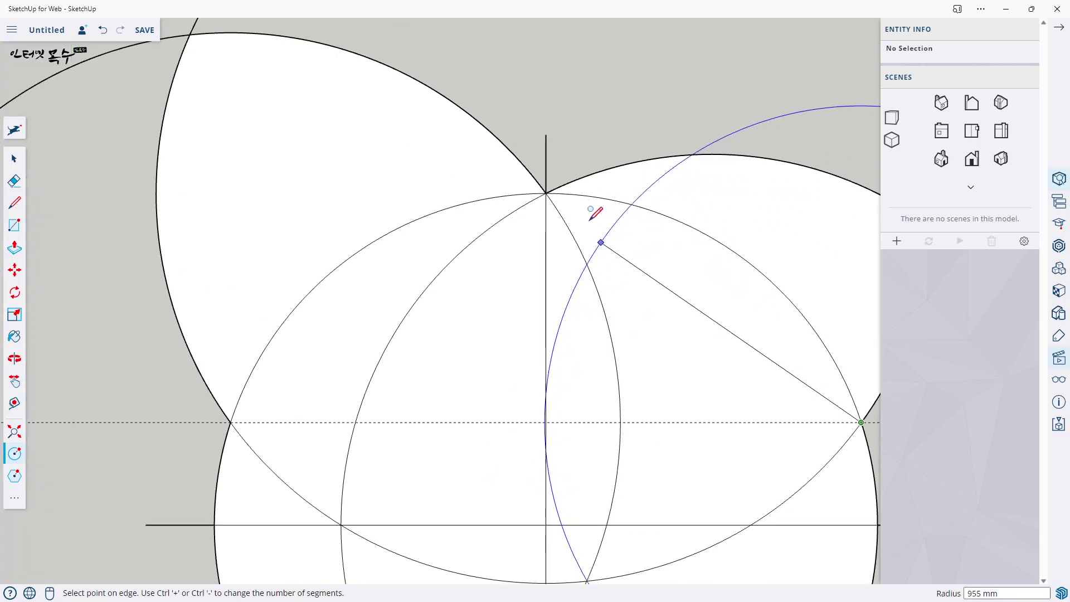
scroll(574, 207, "up", 3)
scroll(538, 195, "up", 2)
scroll(538, 195, "up", 2)
scroll(543, 193, "up", 1)
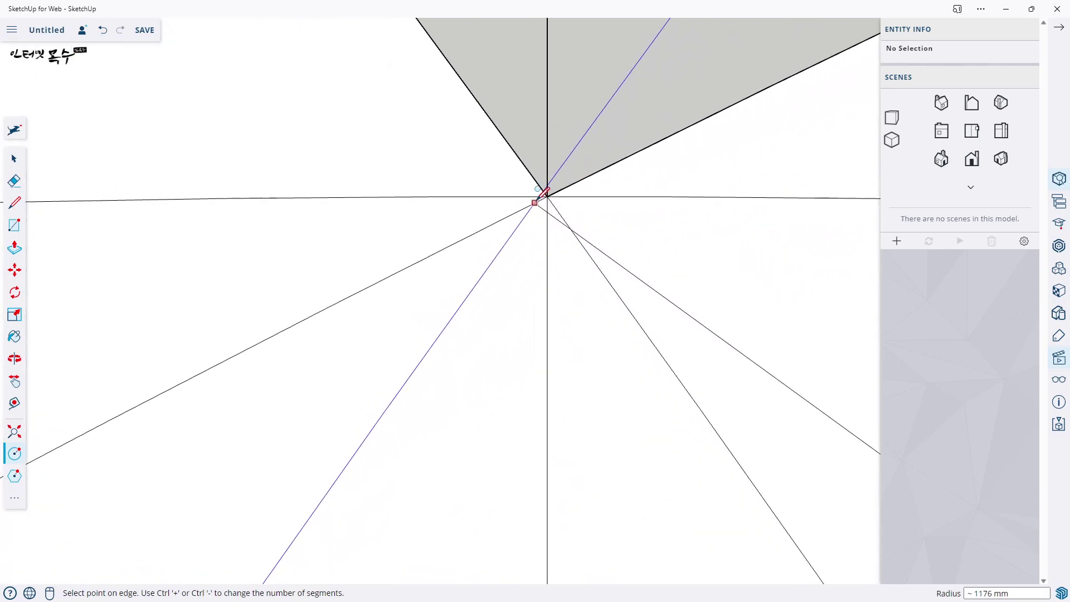
left_click(552, 170)
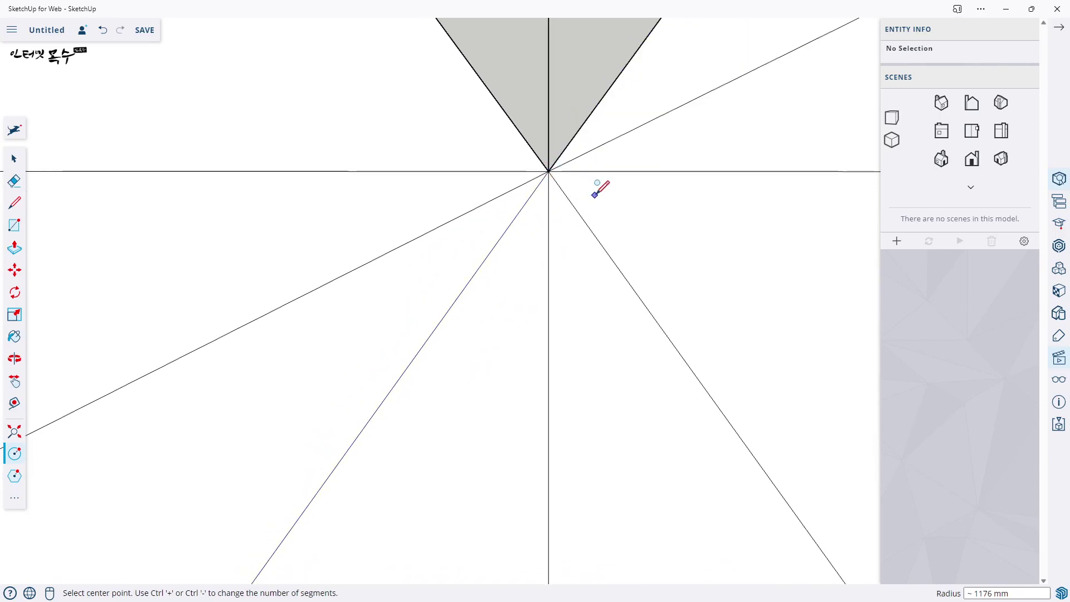
key("shift+z")
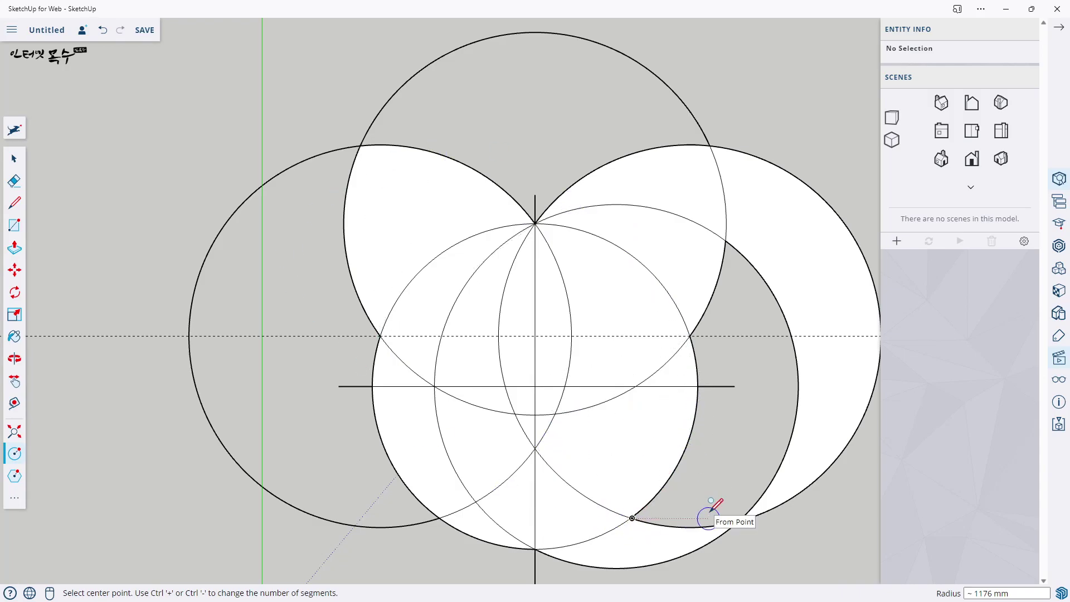
key("ctrl+a")
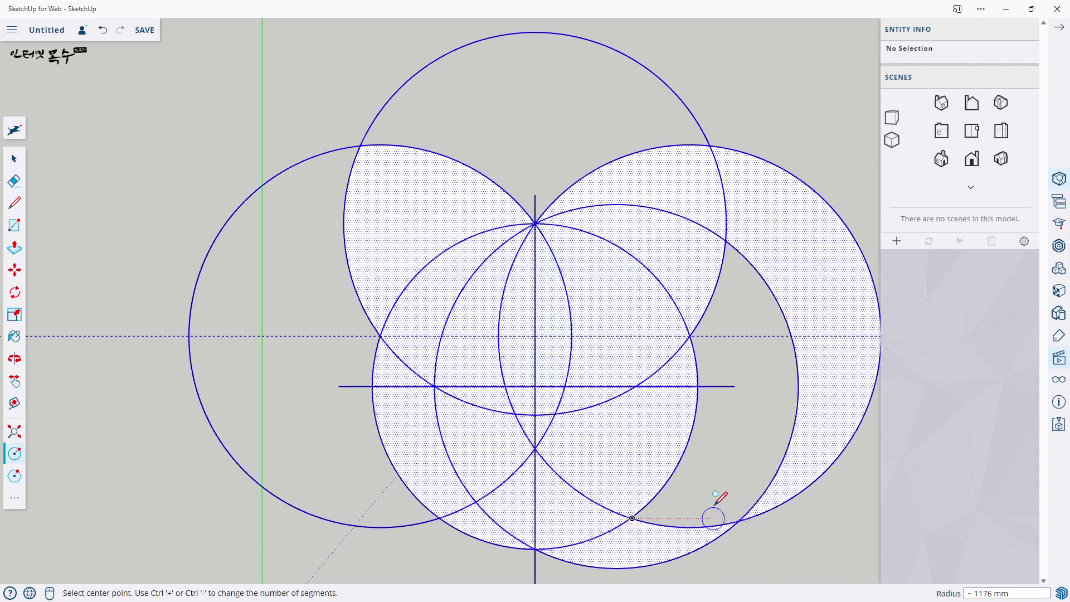
right_click(538, 285)
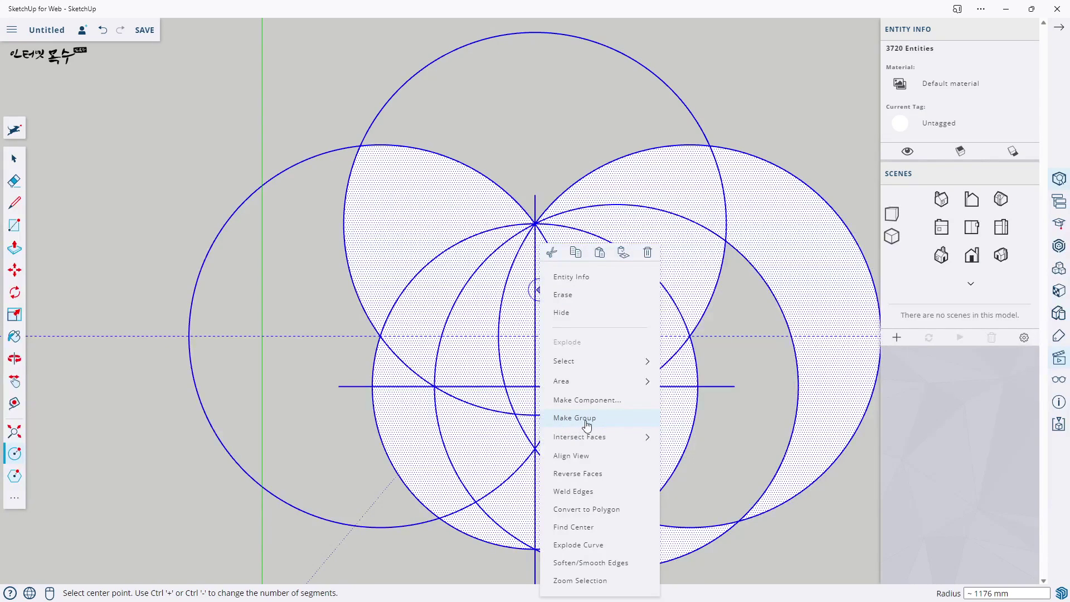
left_click(588, 425)
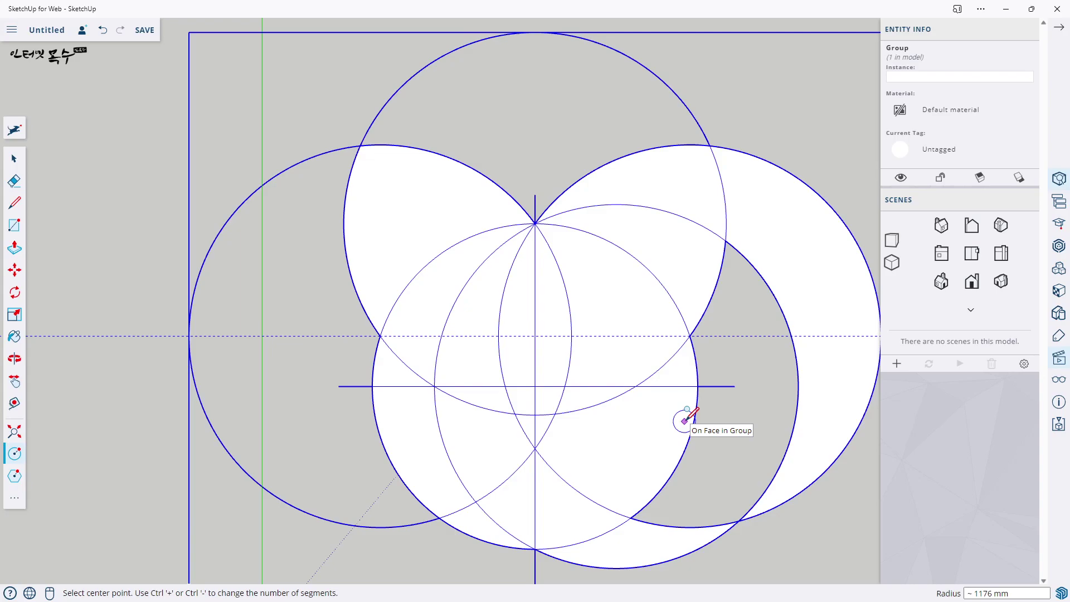
Trace the first pentagon side from the circles' top intersection to the left intersection.
left_click(3, 210)
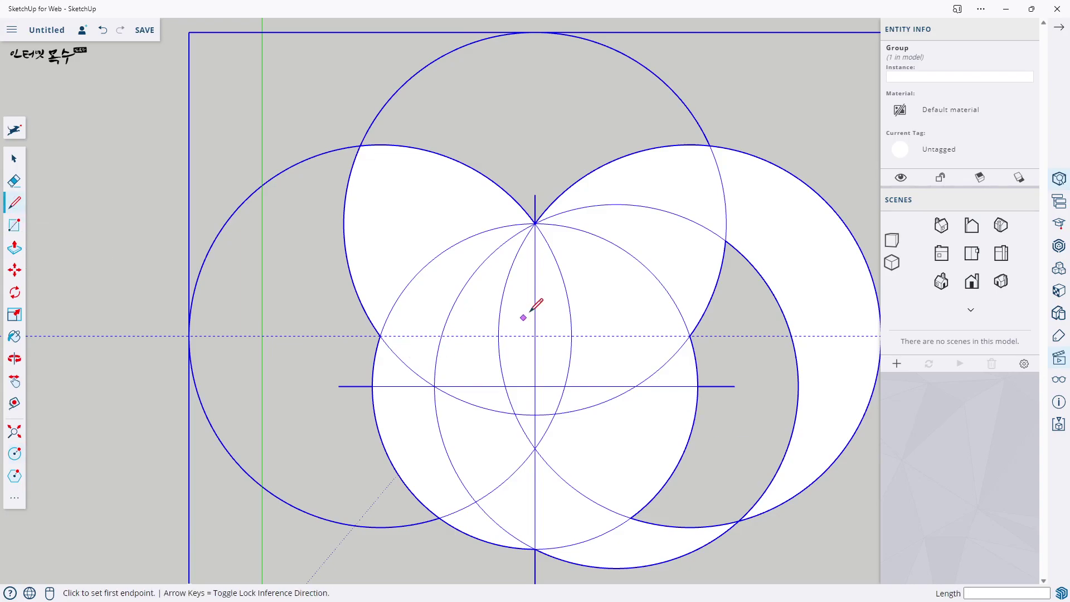
scroll(502, 267, "up", 2)
scroll(558, 250, "up", 2)
scroll(605, 223, "up", 3)
scroll(613, 139, "up", 1)
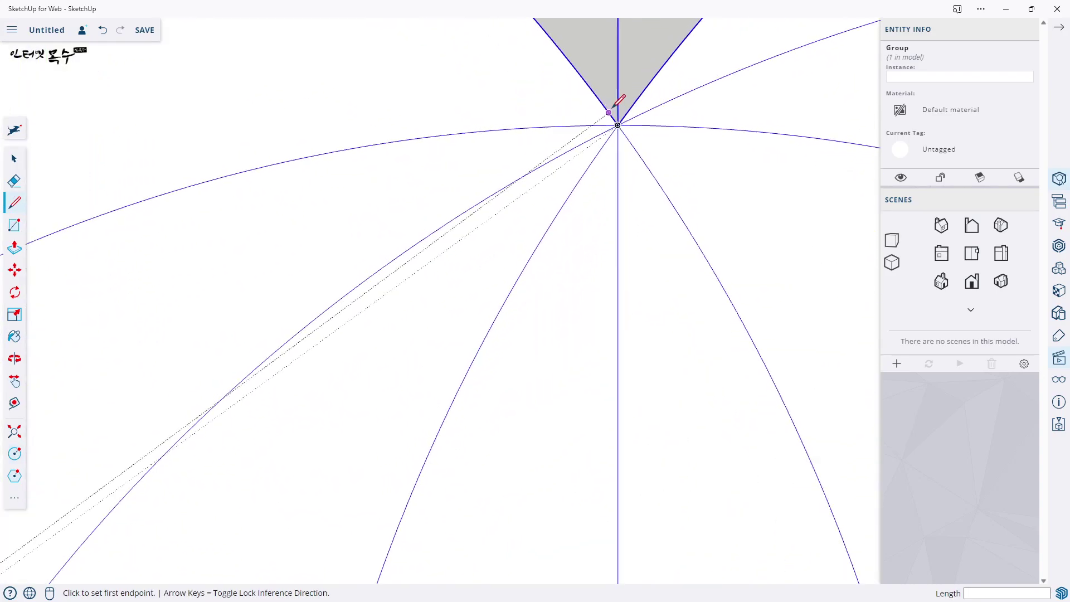
scroll(625, 111, "up", 2)
scroll(605, 138, "up", 2)
scroll(597, 131, "up", 1)
scroll(610, 120, "up", 2)
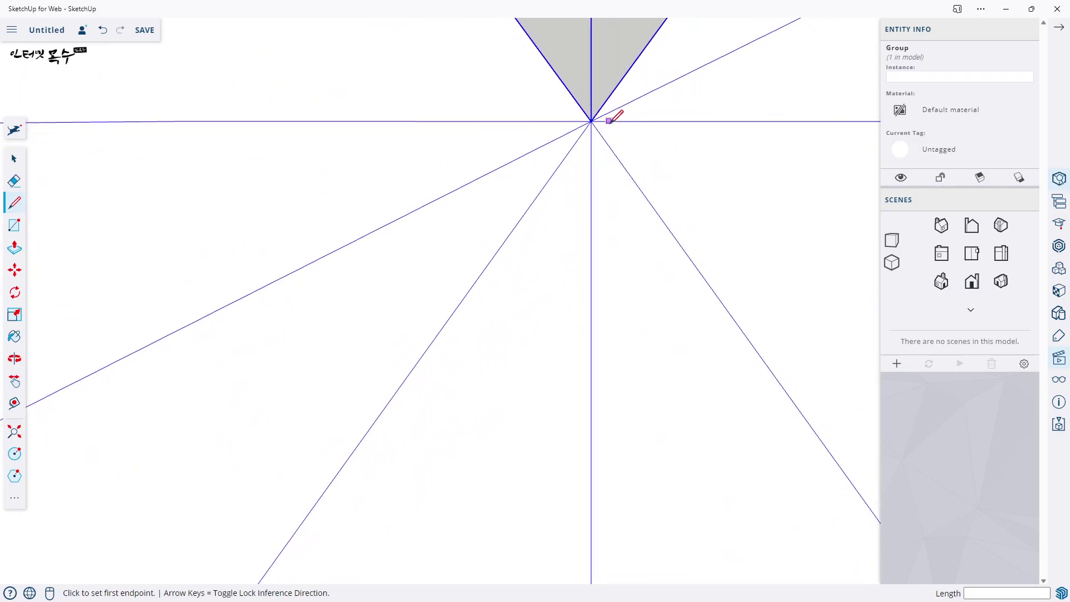
left_click(591, 121)
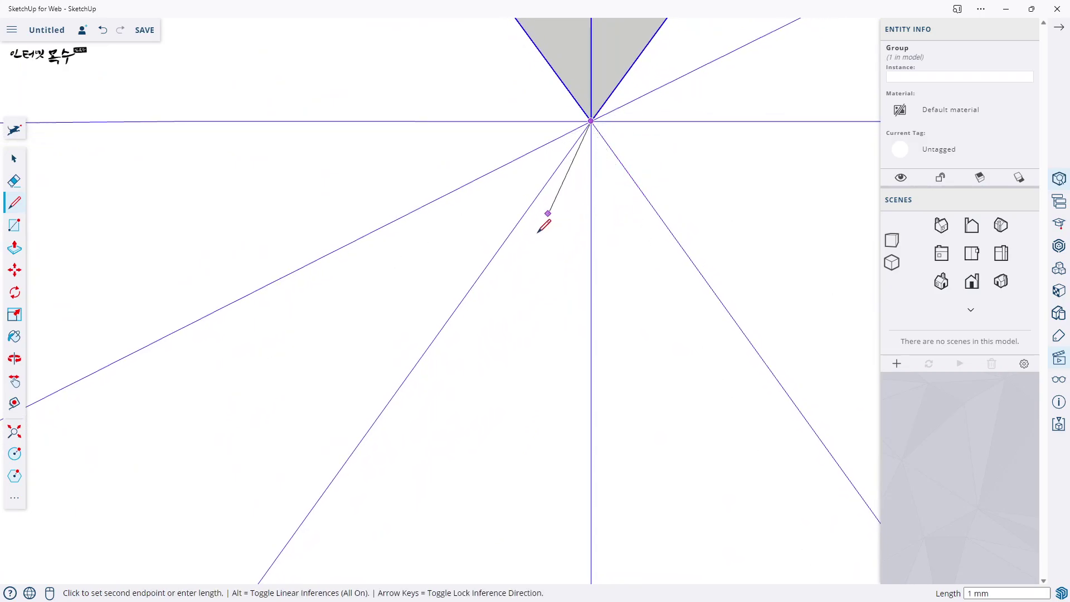
scroll(535, 234, "down", 2)
scroll(502, 276, "down", 1)
scroll(494, 287, "down", 3)
scroll(382, 378, "up", 2)
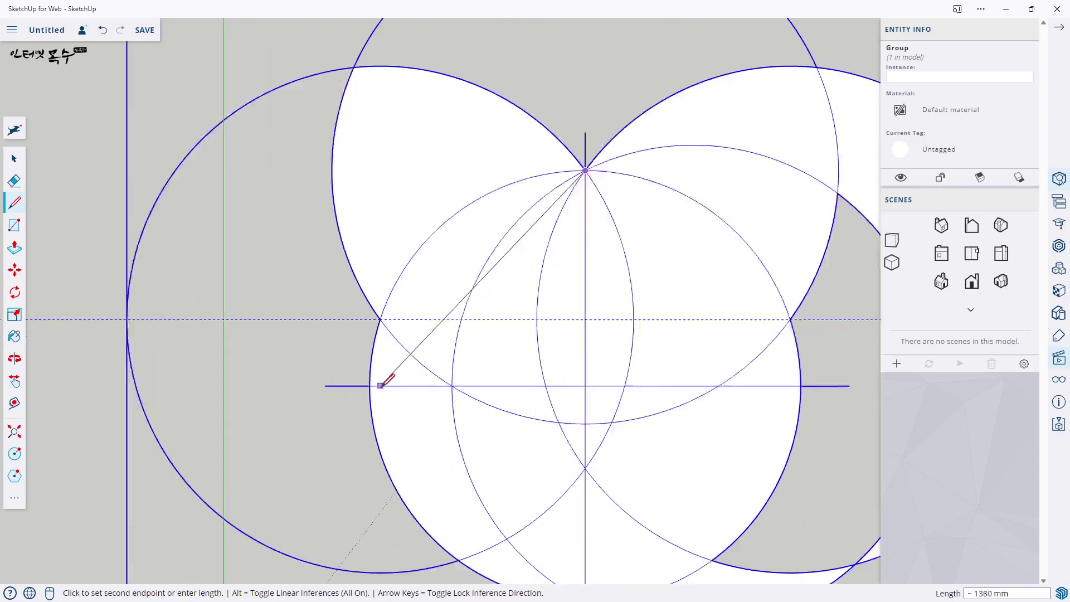
scroll(397, 364, "up", 1)
scroll(389, 331, "up", 1)
scroll(388, 331, "up", 1)
scroll(376, 279, "up", 2)
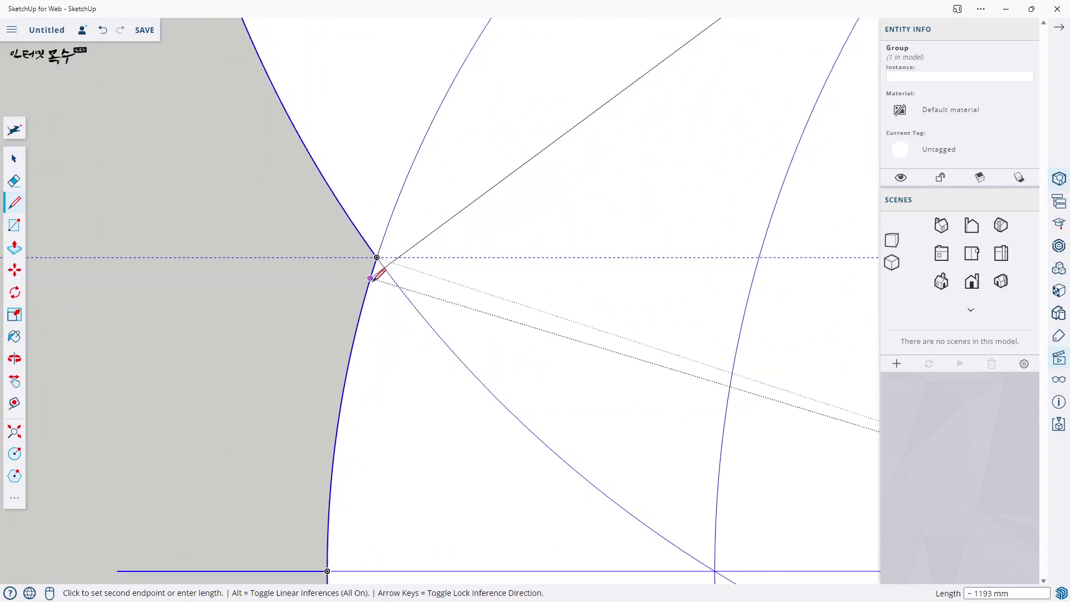
scroll(375, 269, "up", 2)
scroll(374, 261, "up", 1)
scroll(374, 257, "up", 1)
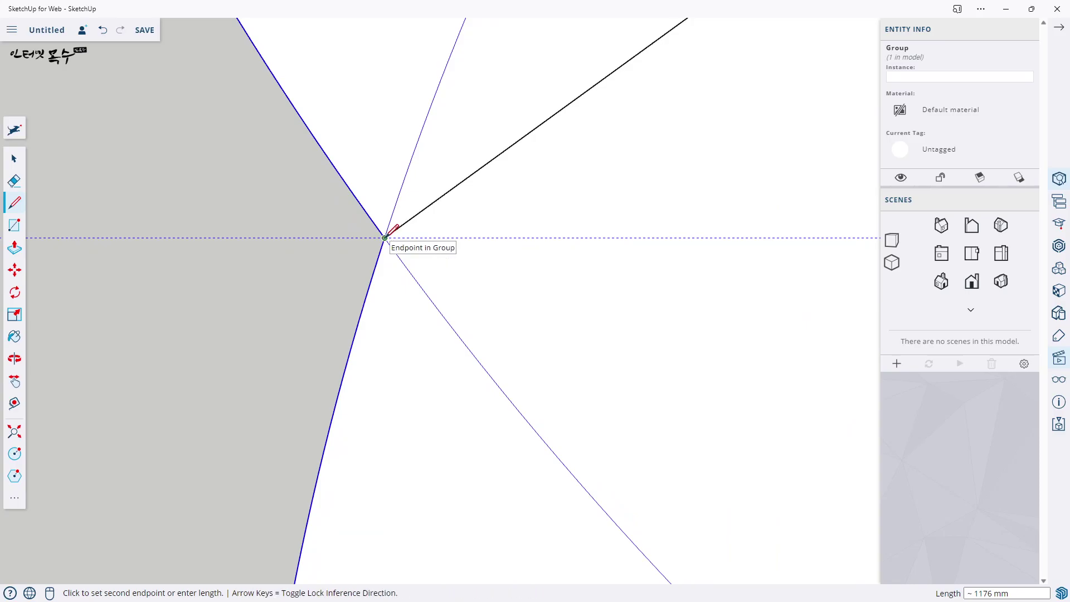
left_click(385, 237)
Tilt and zoom the view while extending the next pentagon edge.
scroll(424, 301, "down", 2)
scroll(404, 356, "down", 3)
scroll(410, 474, "down", 2)
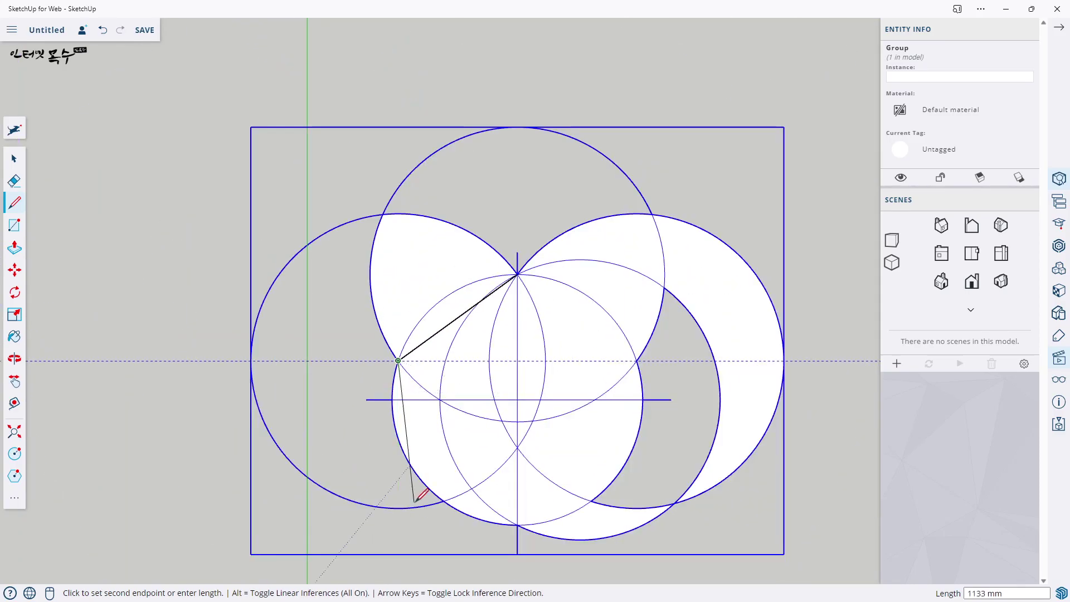
middle_click_drag(410, 495, 401, 253)
scroll(441, 246, "up", 3)
scroll(433, 246, "up", 3)
scroll(424, 237, "up", 2)
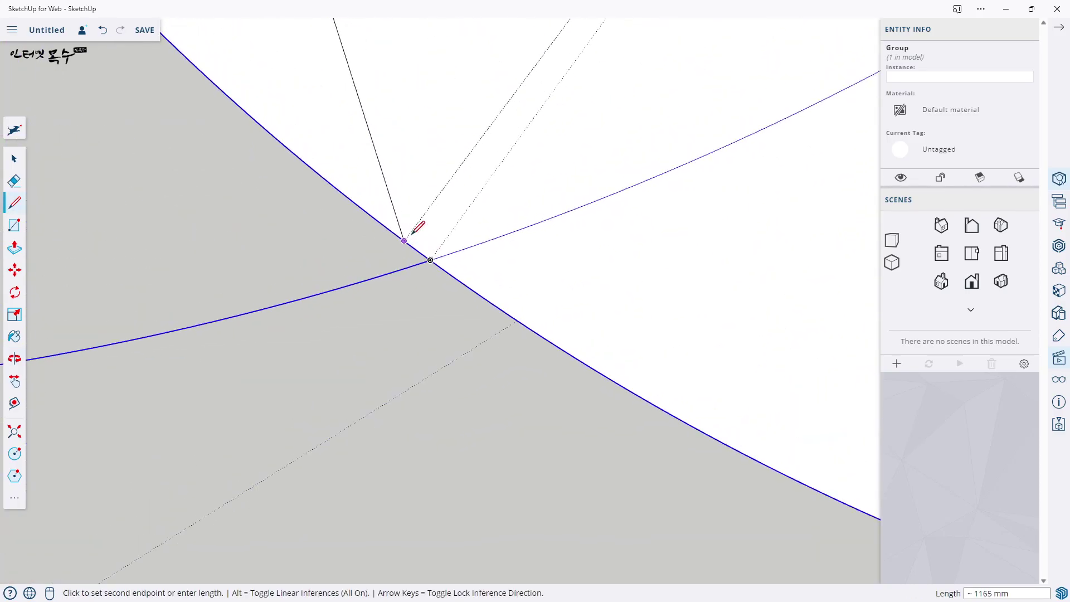
scroll(429, 248, "up", 2)
scroll(446, 273, "up", 1)
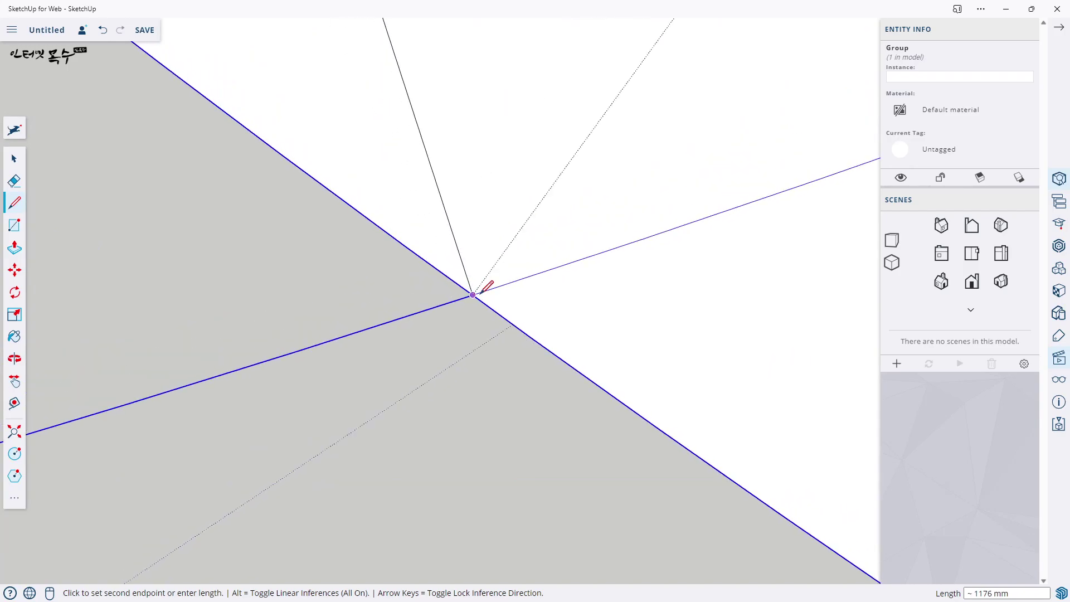
scroll(502, 295, "down", 2)
scroll(440, 317, "down", 2)
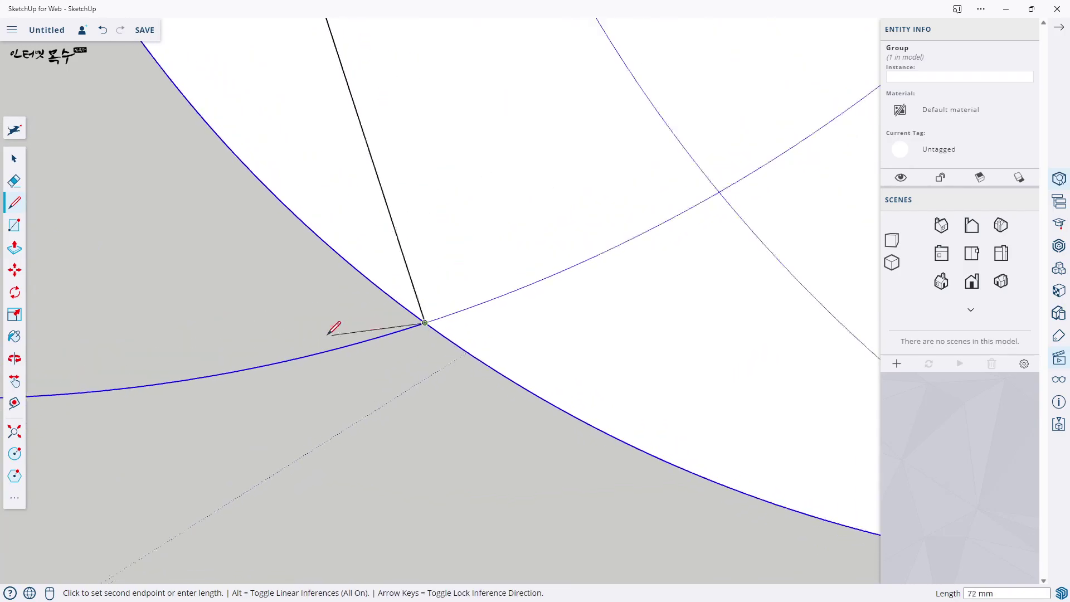
scroll(346, 329, "down", 2)
scroll(291, 334, "down", 2)
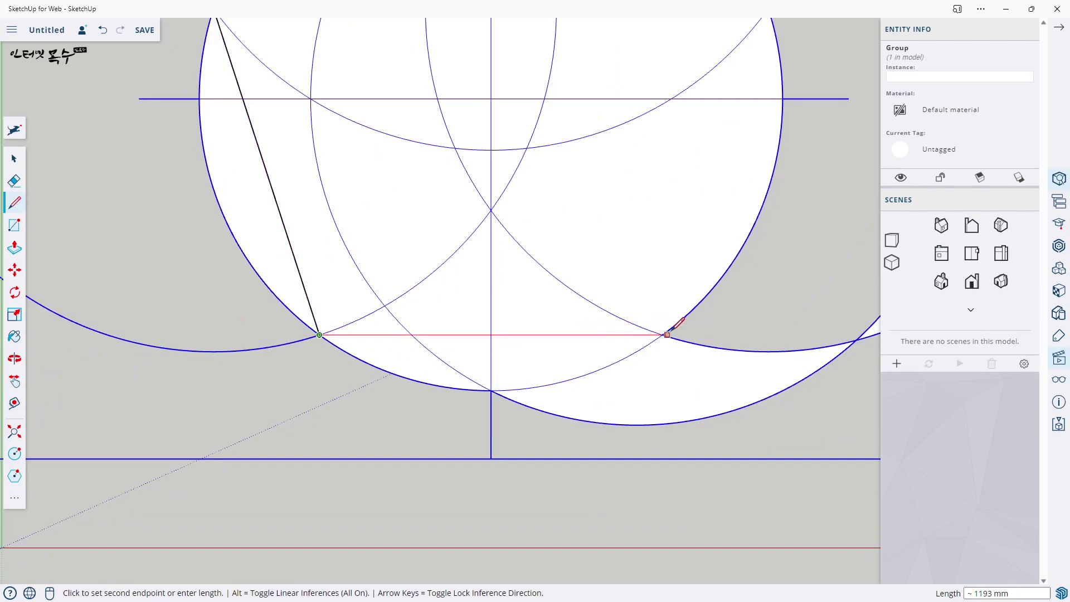
scroll(650, 337, "up", 2)
scroll(675, 324, "up", 2)
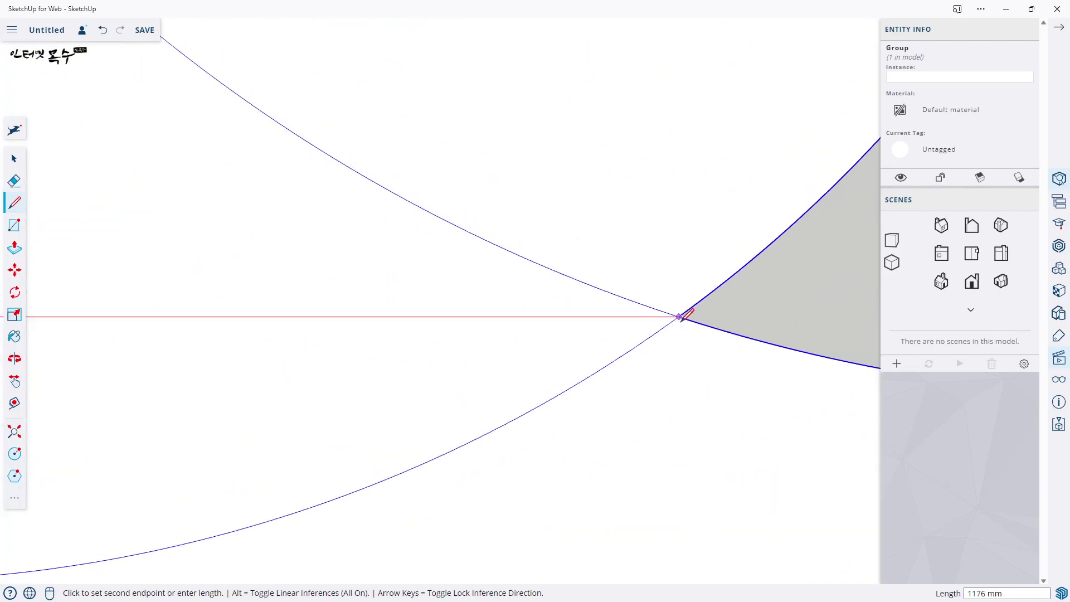
scroll(681, 312, "up", 1)
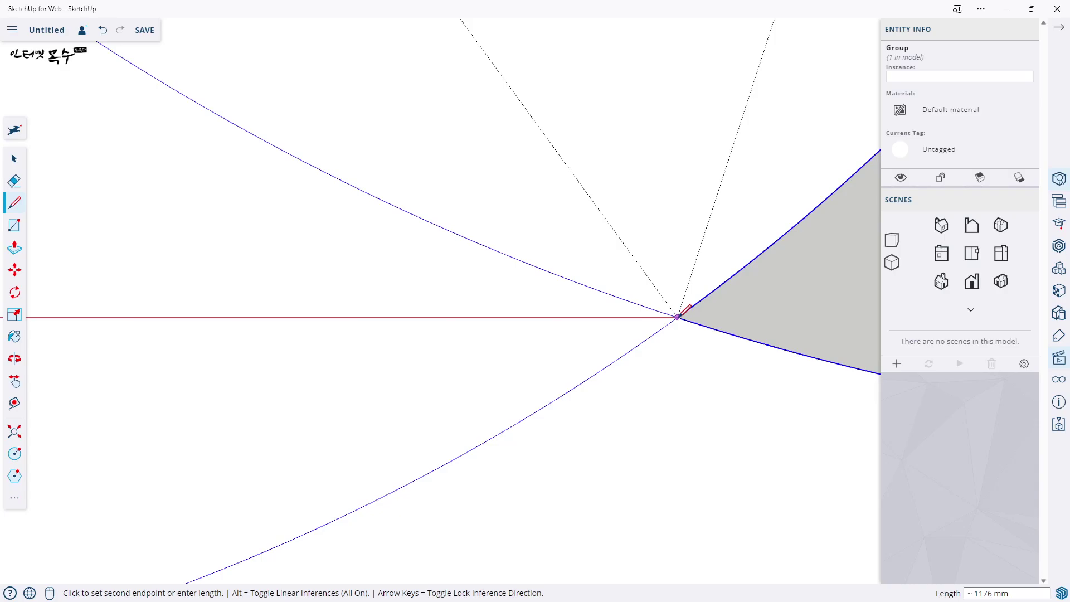
Fix the pentagon's bottom side at the lower-right intersection.
left_click(678, 317)
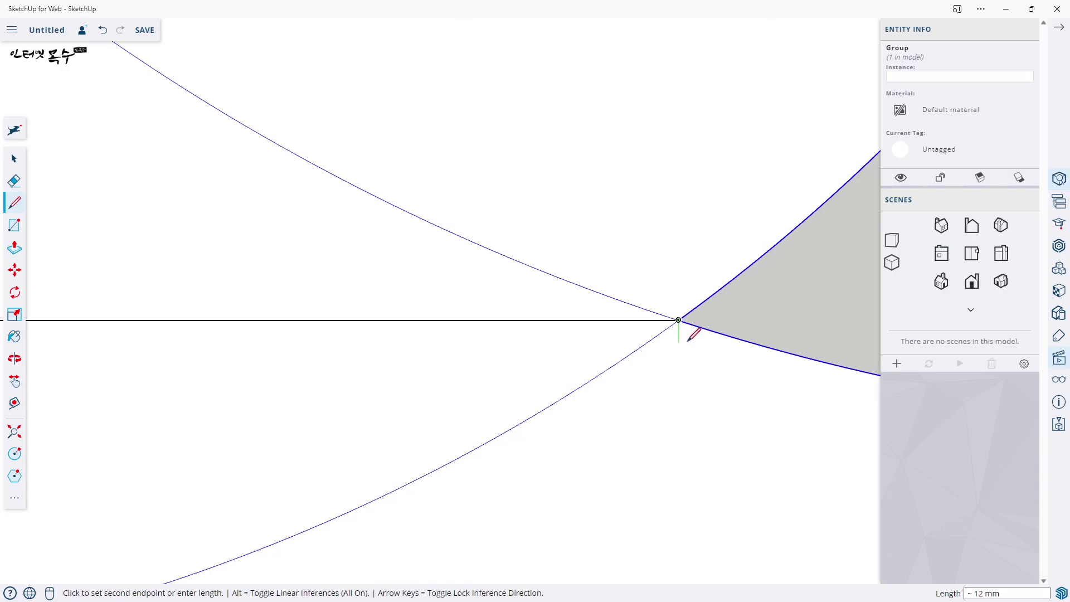
scroll(591, 368, "down", 5)
scroll(558, 357, "down", 4)
scroll(614, 267, "up", 4)
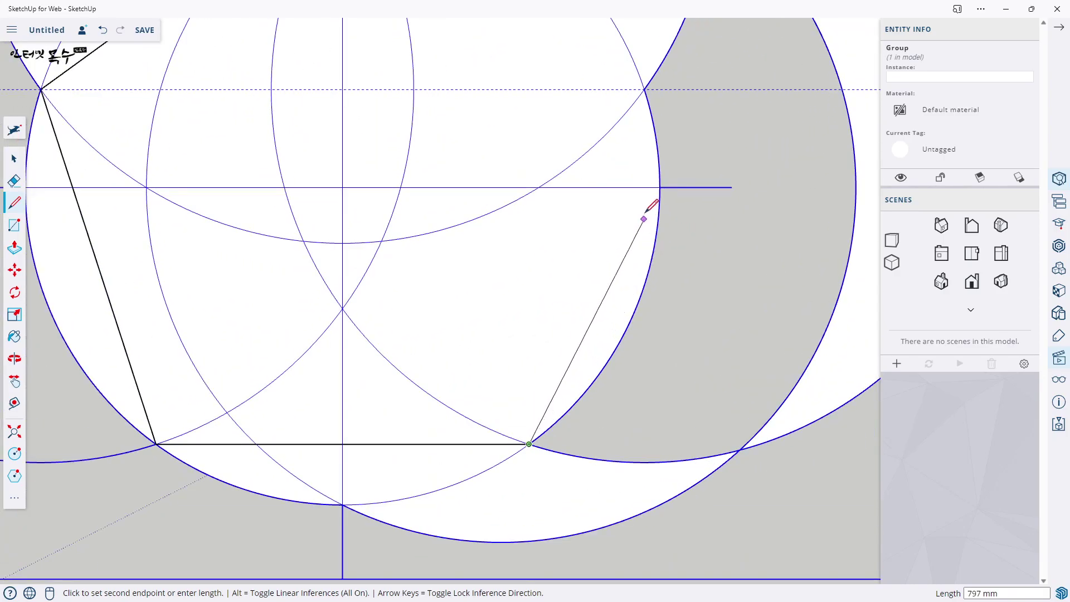
scroll(664, 83, "up", 1)
scroll(658, 84, "up", 3)
scroll(618, 101, "up", 2)
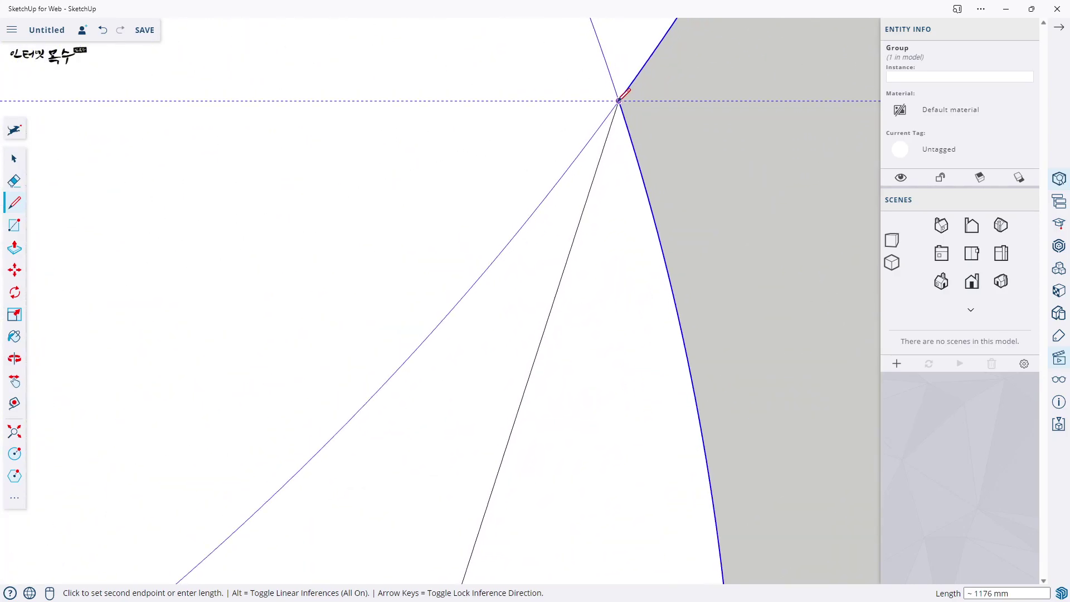
scroll(621, 100, "up", 2)
scroll(619, 106, "up", 1)
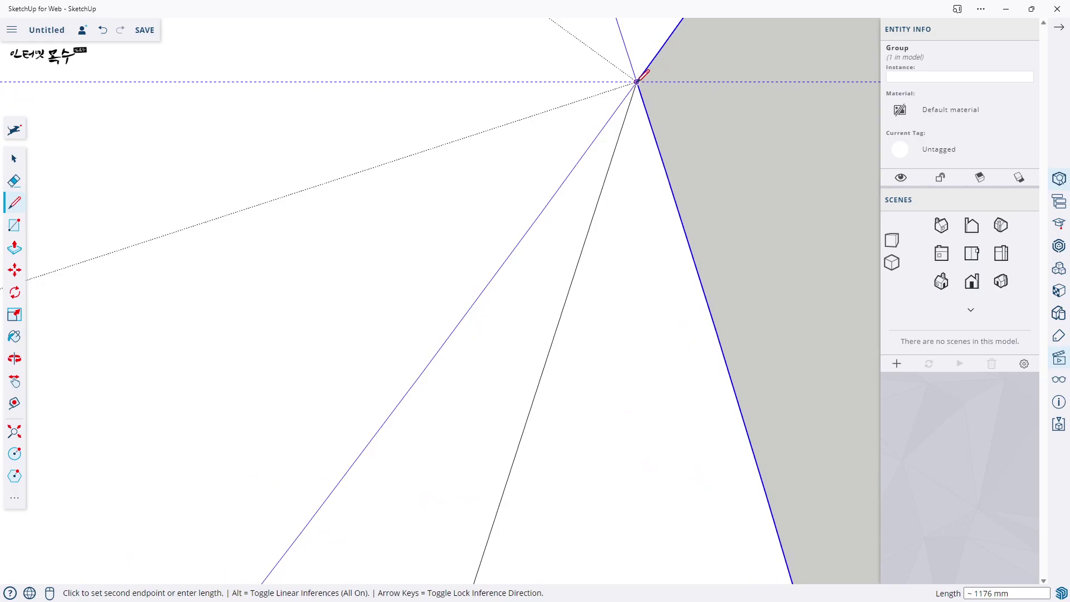
scroll(640, 84, "down", 1)
scroll(628, 120, "down", 2)
scroll(633, 156, "down", 3)
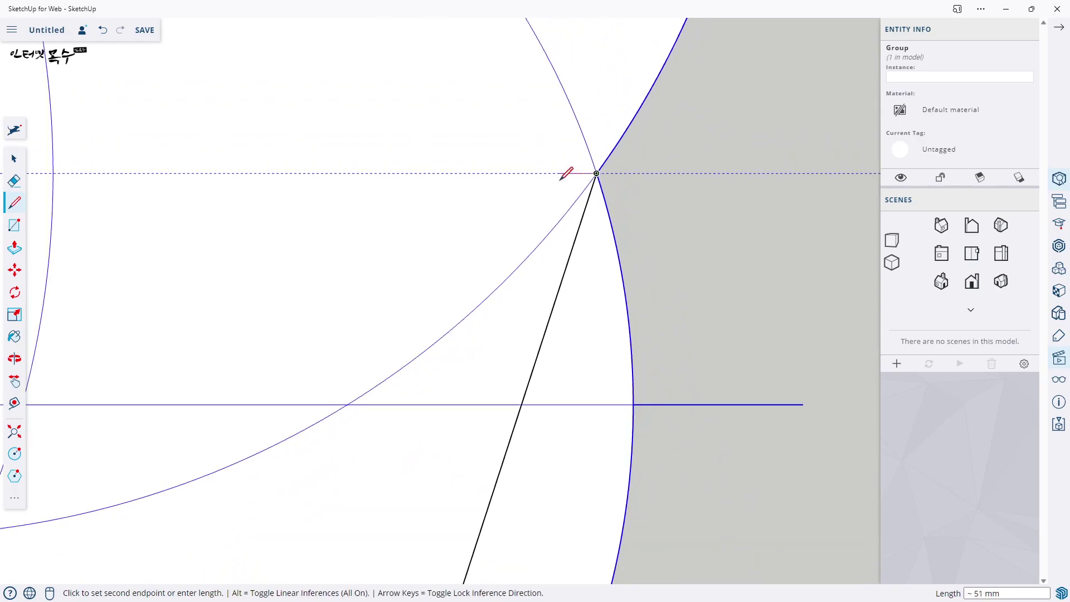
scroll(557, 176, "down", 2)
scroll(493, 163, "down", 3)
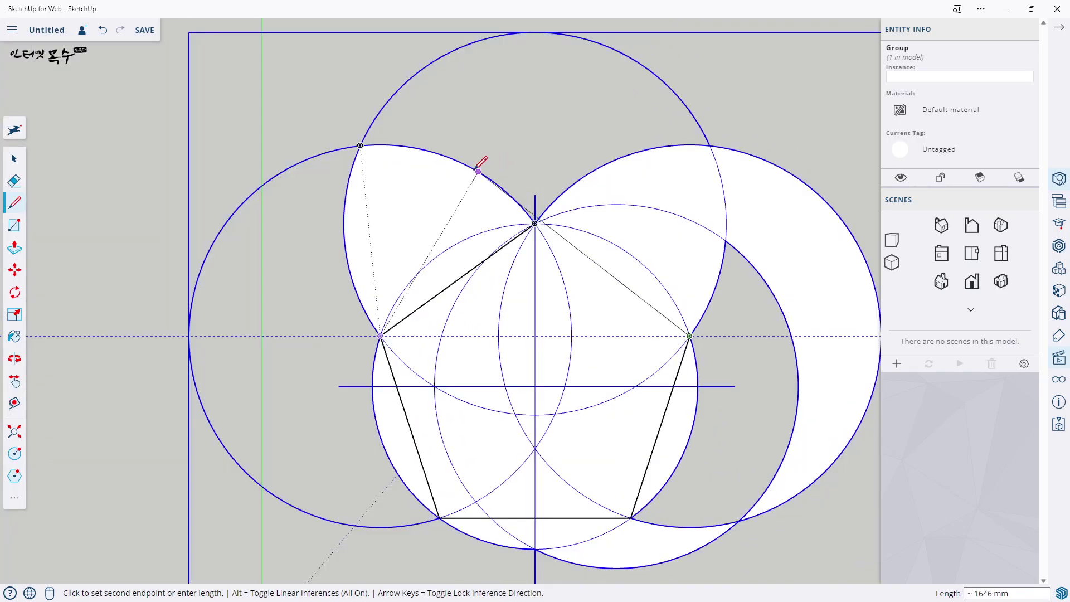
Close the pentagon outline back at its top vertex.
scroll(476, 167, "up", 2)
scroll(520, 179, "up", 3)
scroll(574, 291, "up", 2)
scroll(557, 226, "up", 1)
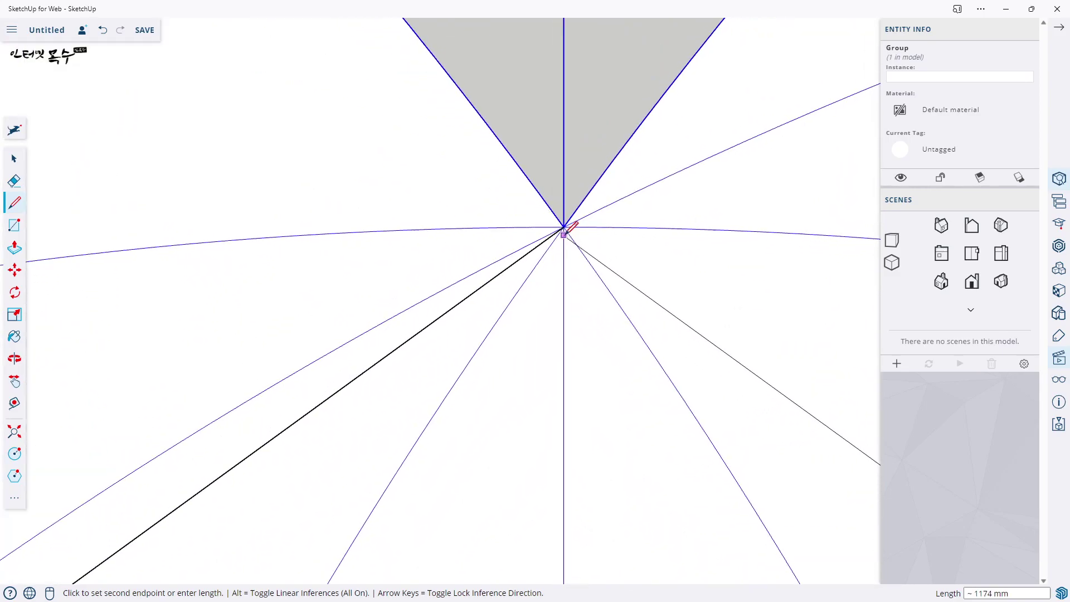
scroll(571, 226, "up", 2)
scroll(571, 218, "up", 1)
scroll(577, 195, "up", 1)
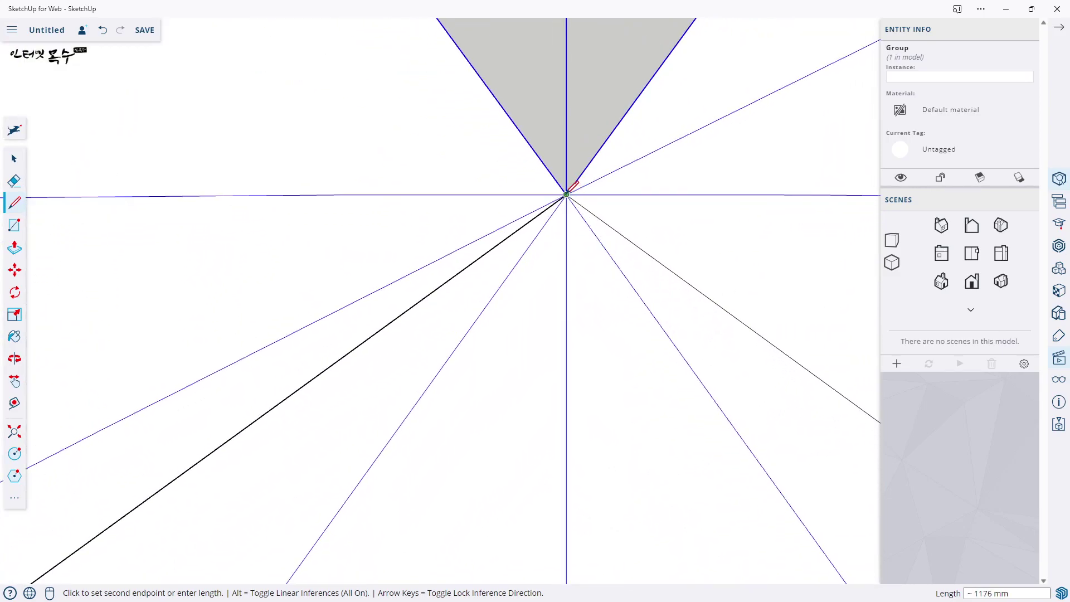
left_click(566, 195)
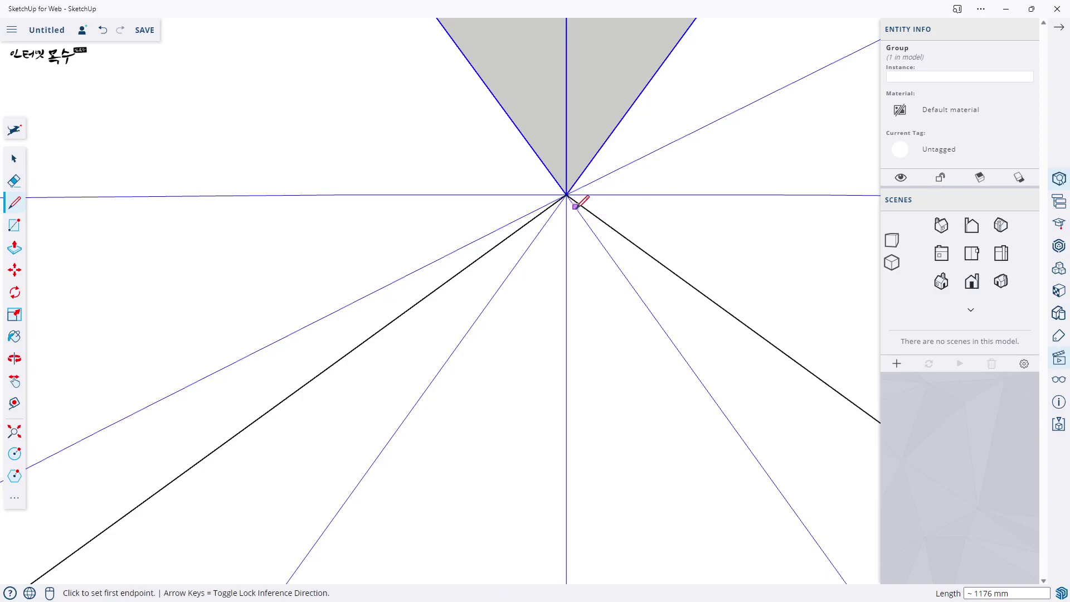
scroll(566, 245, "down", 1)
scroll(564, 290, "down", 1)
scroll(547, 342, "down", 5)
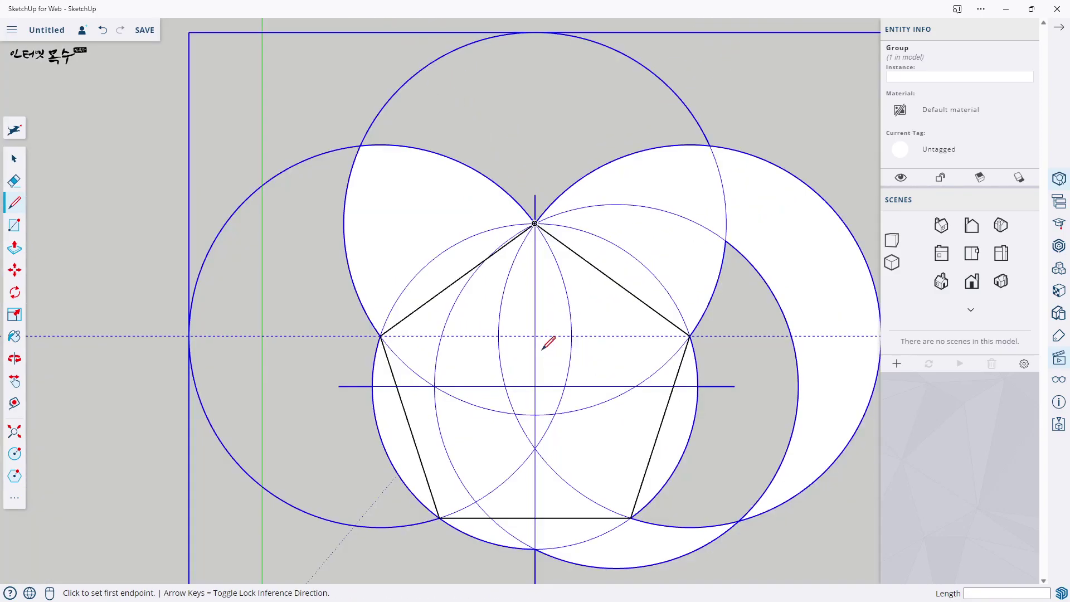
scroll(554, 339, "down", 2)
scroll(551, 416, "up", 2)
scroll(541, 411, "up", 1)
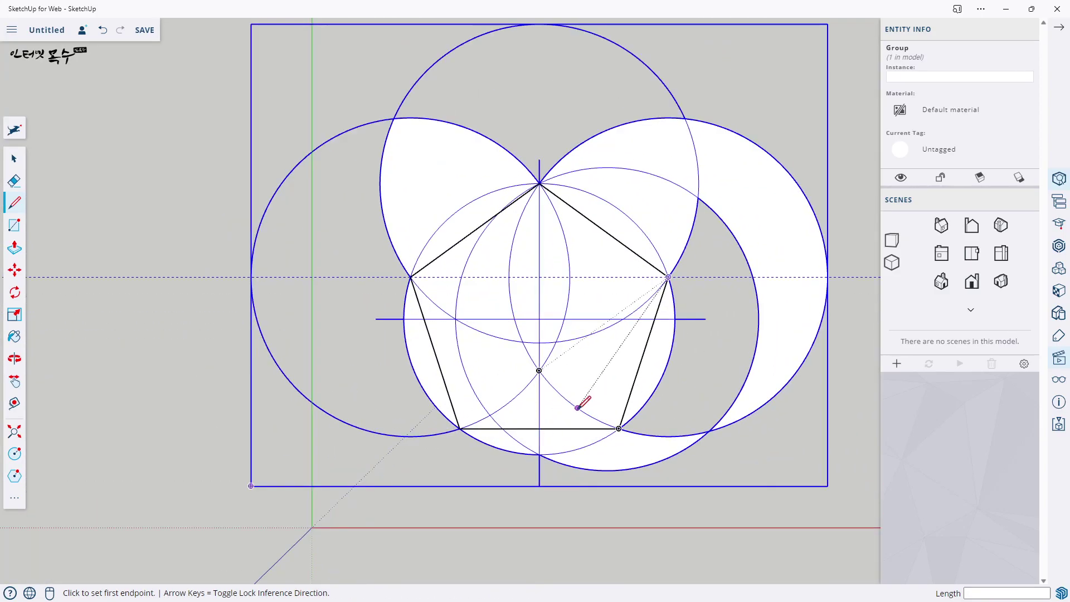
Select the pentagon face with its edges and make them into a group.
key("space")
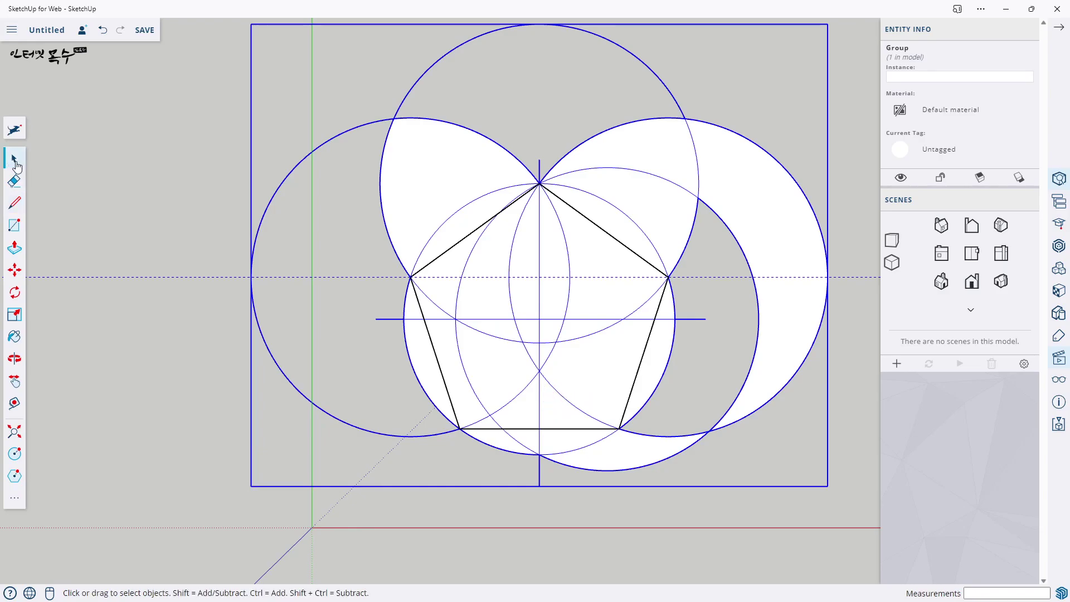
double_click(571, 359)
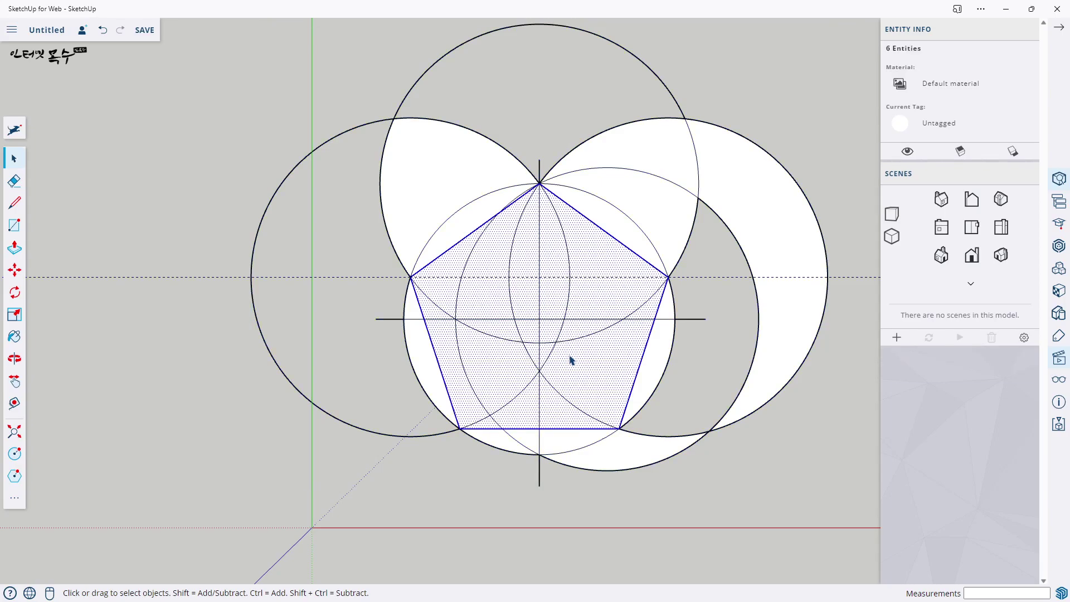
right_click(571, 360)
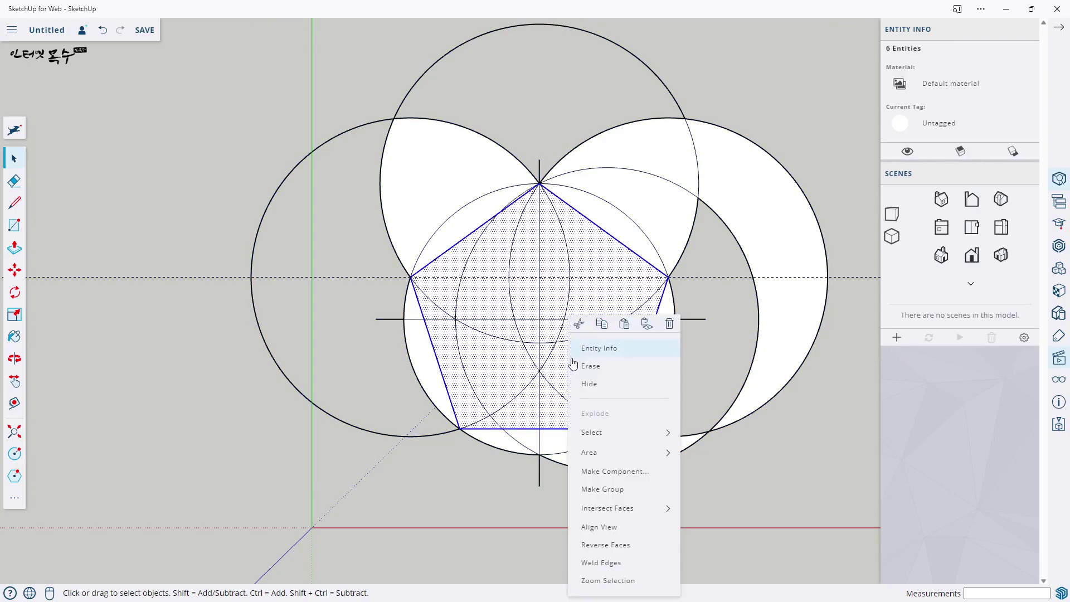
left_click(612, 494)
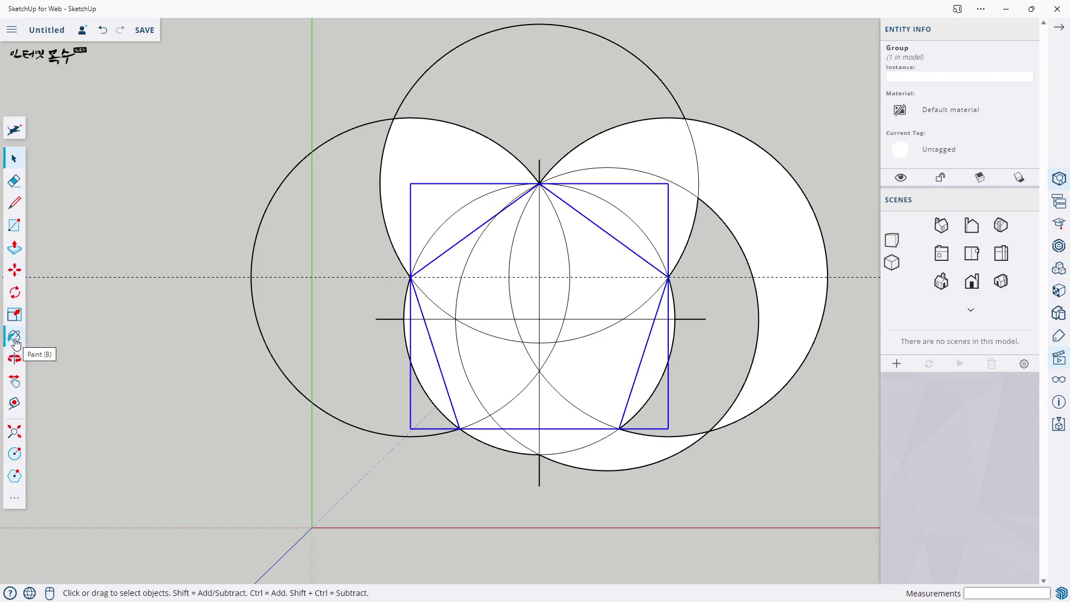
Fill the pentagon group with the yellow swatch from Materials.
left_click(16, 338)
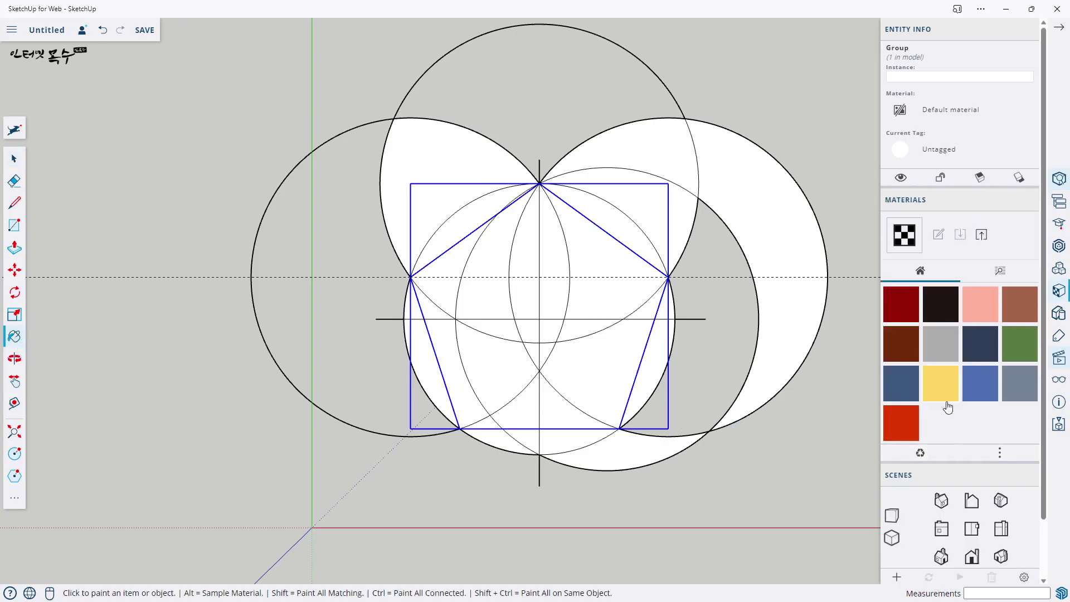
left_click(946, 394)
left_click(595, 352)
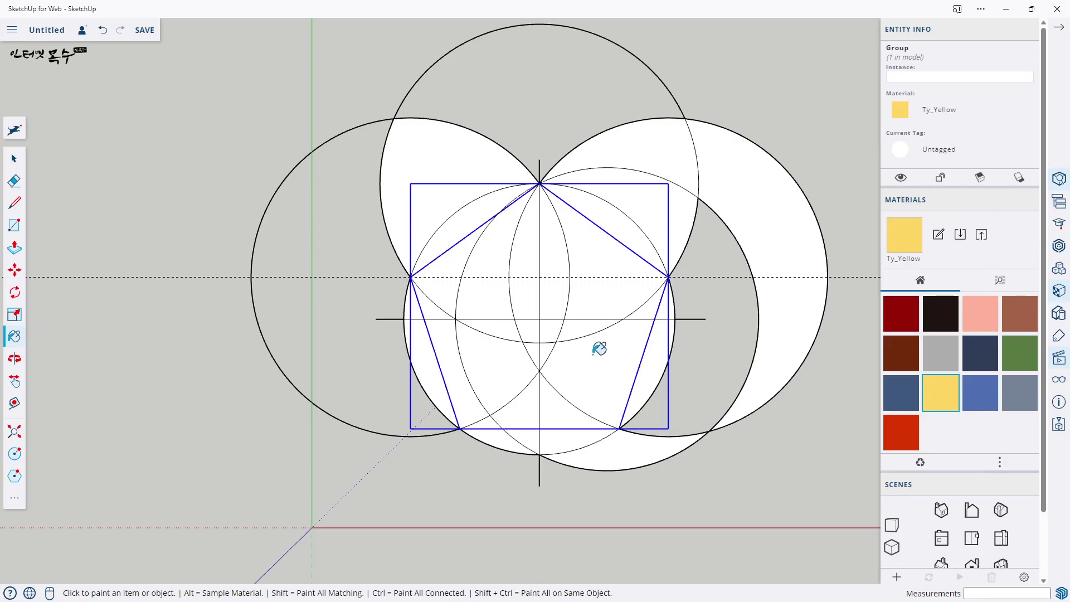
Orbit to check the yellow fill, then return to Top view with the Select tool.
key("o")
left_click_drag(669, 516, 466, 490)
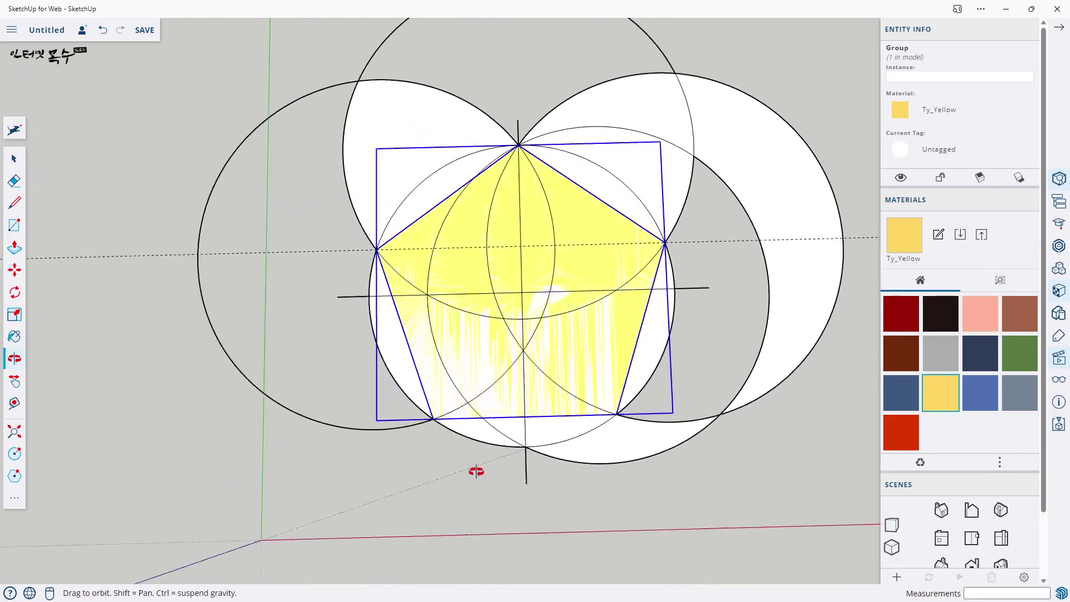
key("b")
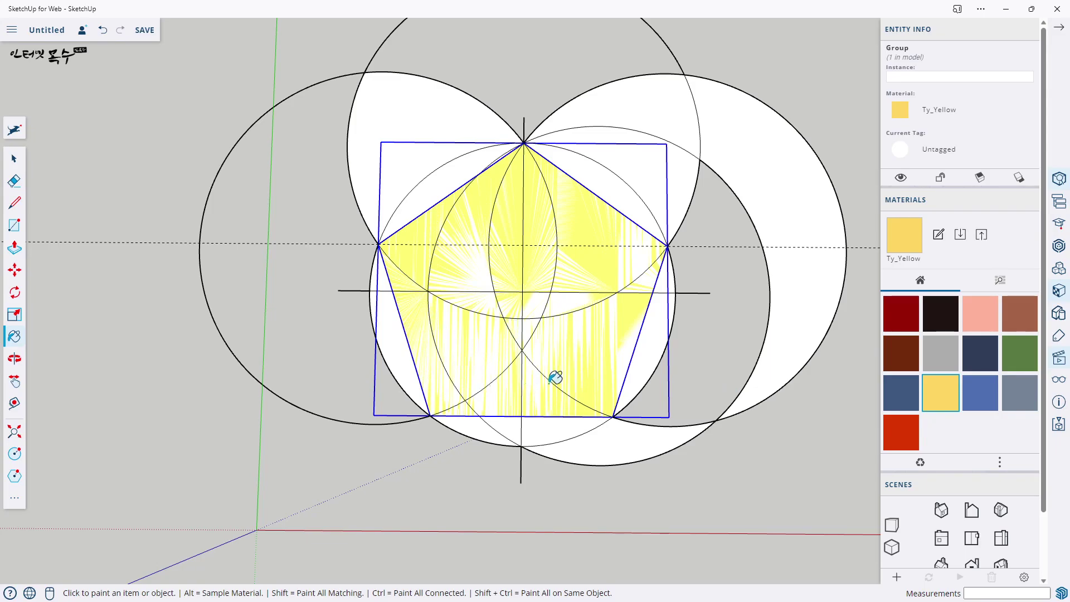
mouse_move(555, 377)
middle_mouse_down()
mouse_move(593, 411)
mouse_move(511, 241)
mouse_move(574, 483)
mouse_move(516, 375)
mouse_move(605, 354)
mouse_move(690, 256)
mouse_move(588, 420)
mouse_move(725, 390)
middle_mouse_up()
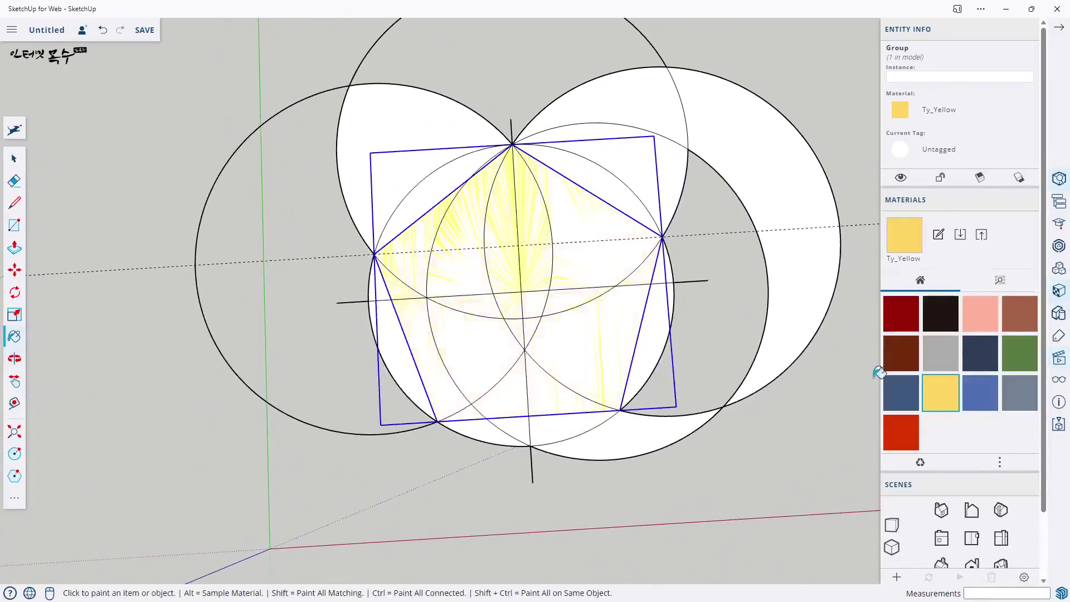
left_click(972, 537)
key("space")
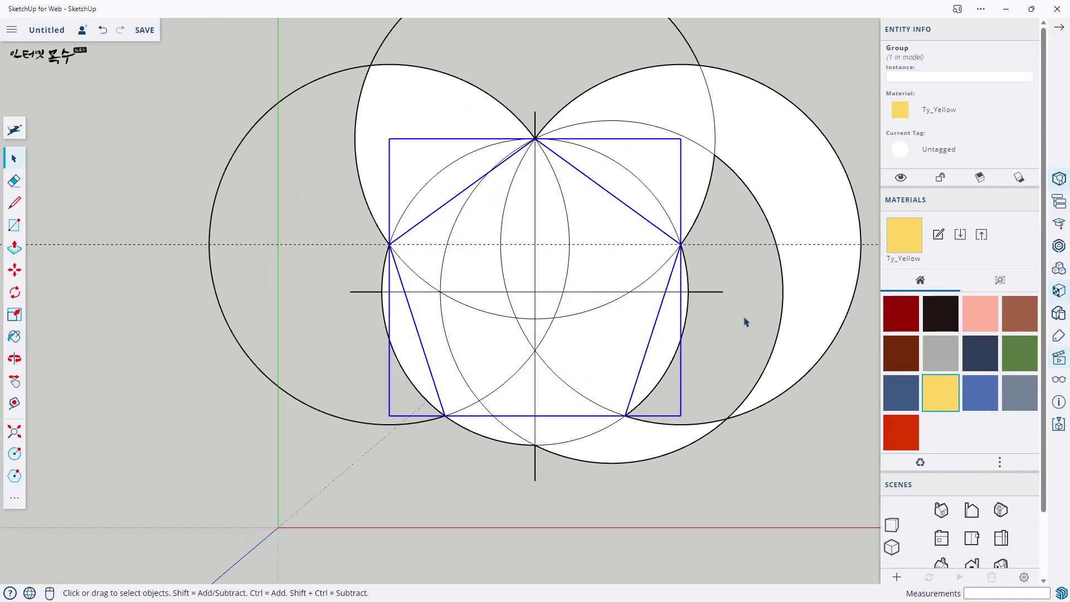
Select the construction circles group and hide it from its context menu.
left_click(812, 323)
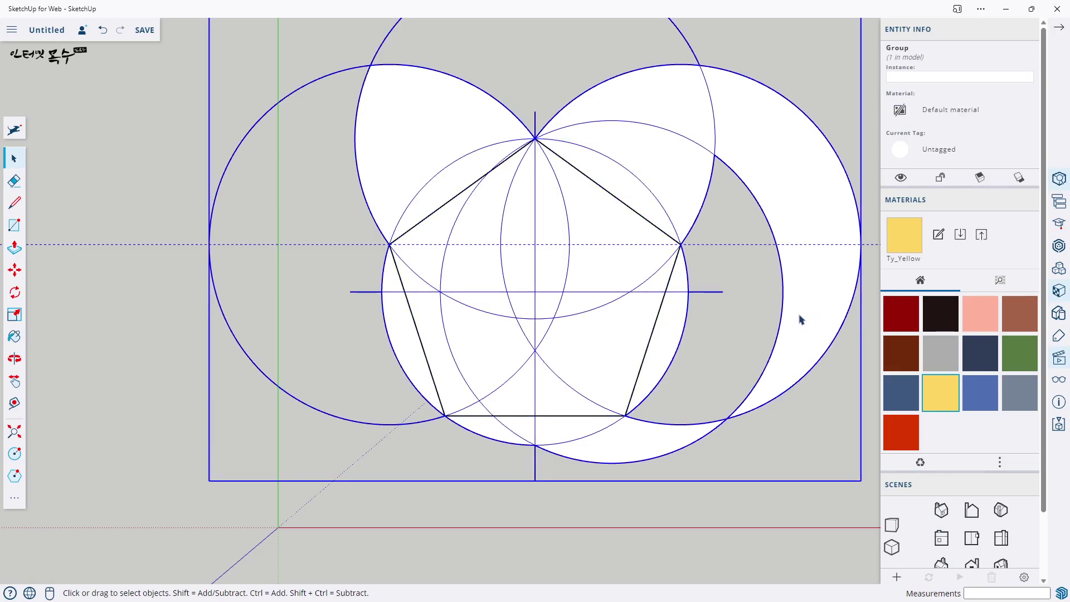
right_click(647, 131)
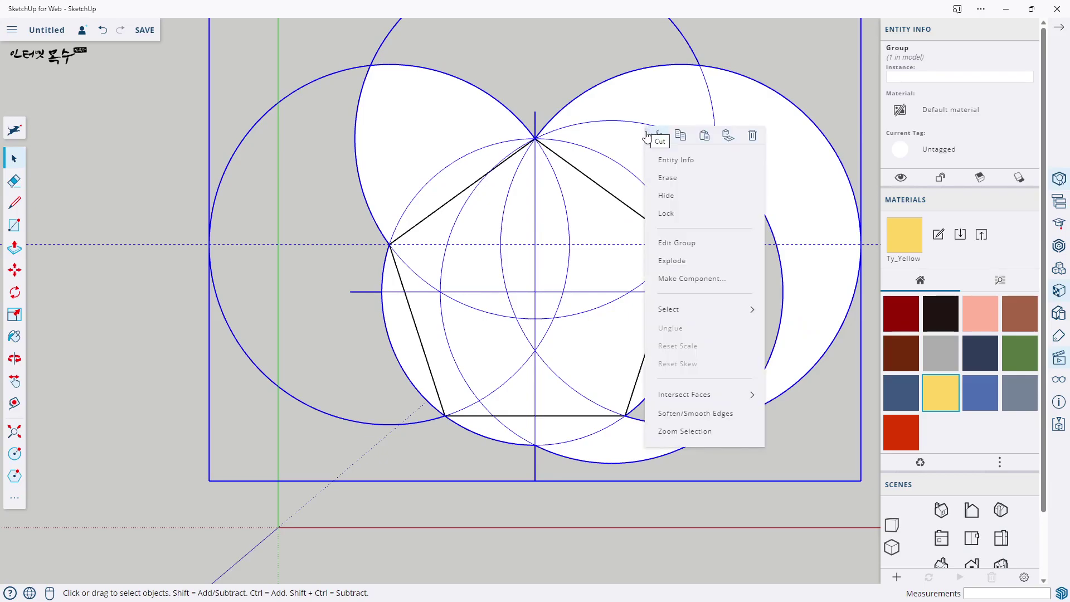
left_click(672, 196)
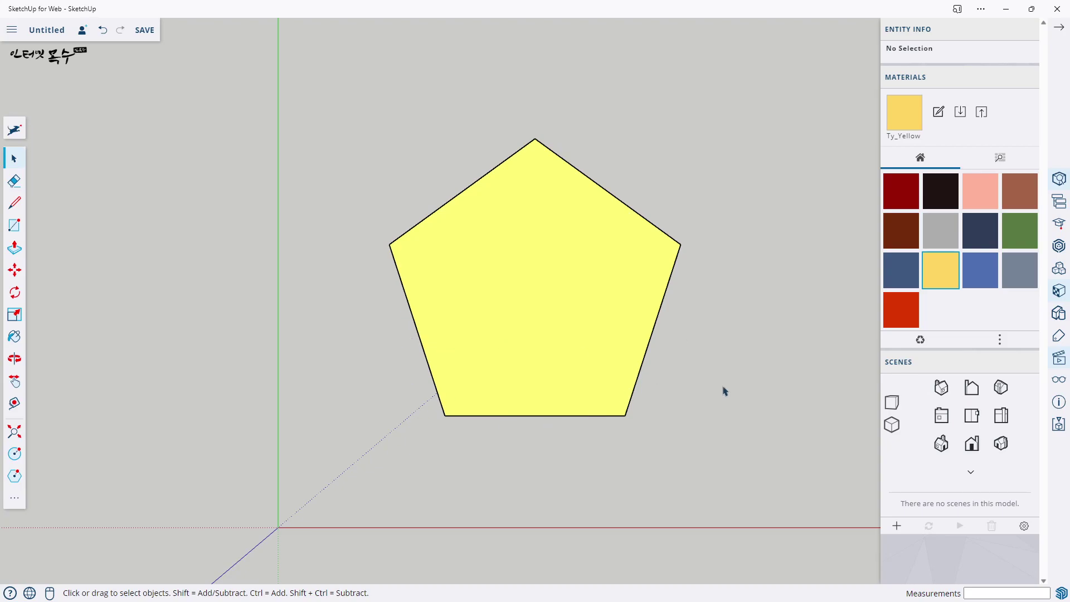
Draw the five pentagon diagonals in star order, closing back at the top vertex.
left_click(15, 204)
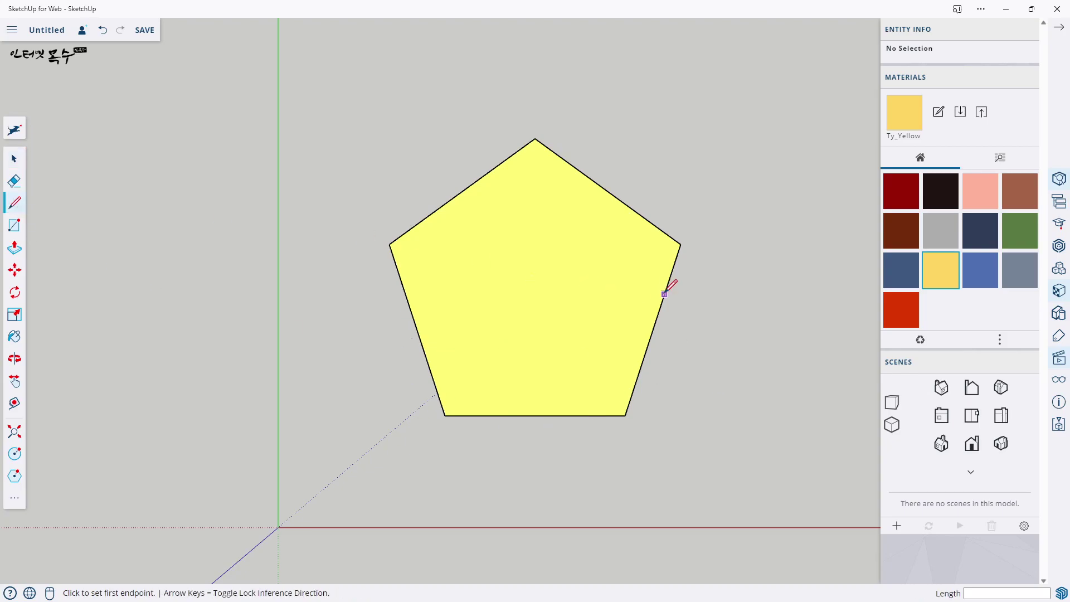
left_click(535, 137)
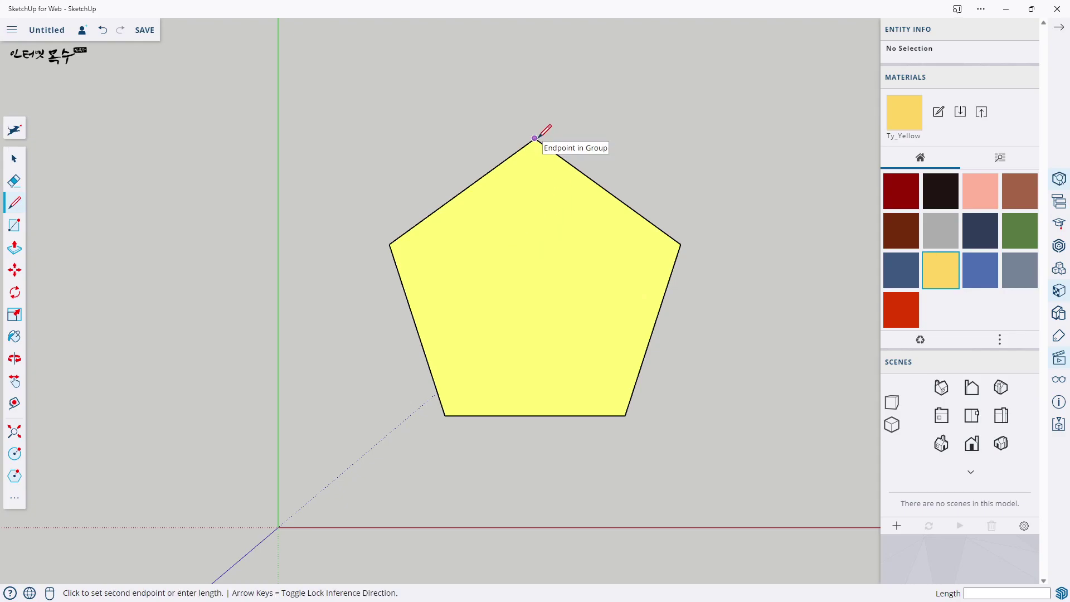
left_click(445, 416)
left_click(680, 245)
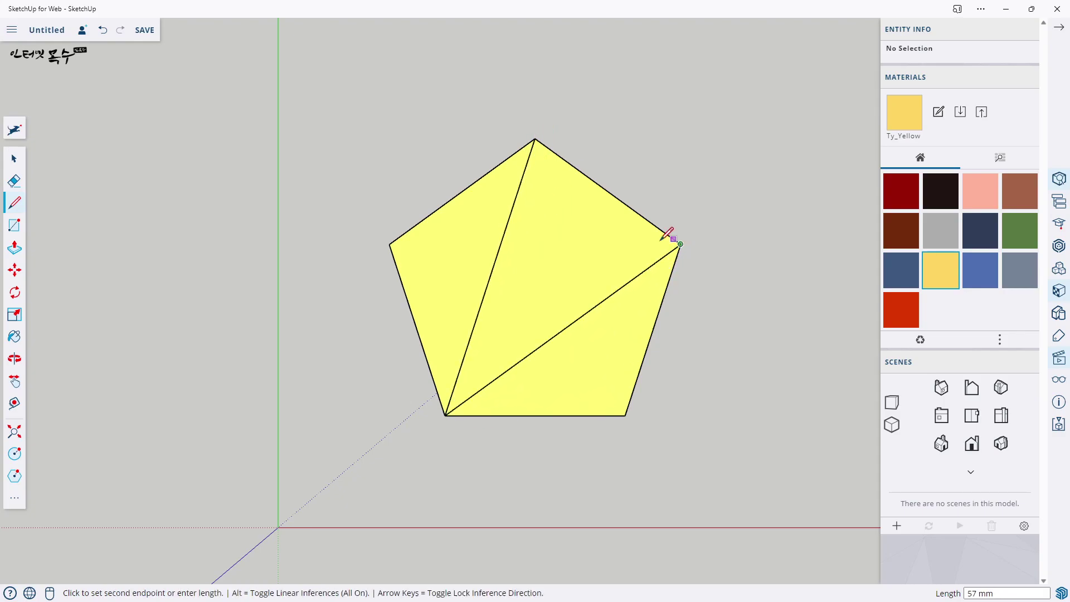
left_click(389, 244)
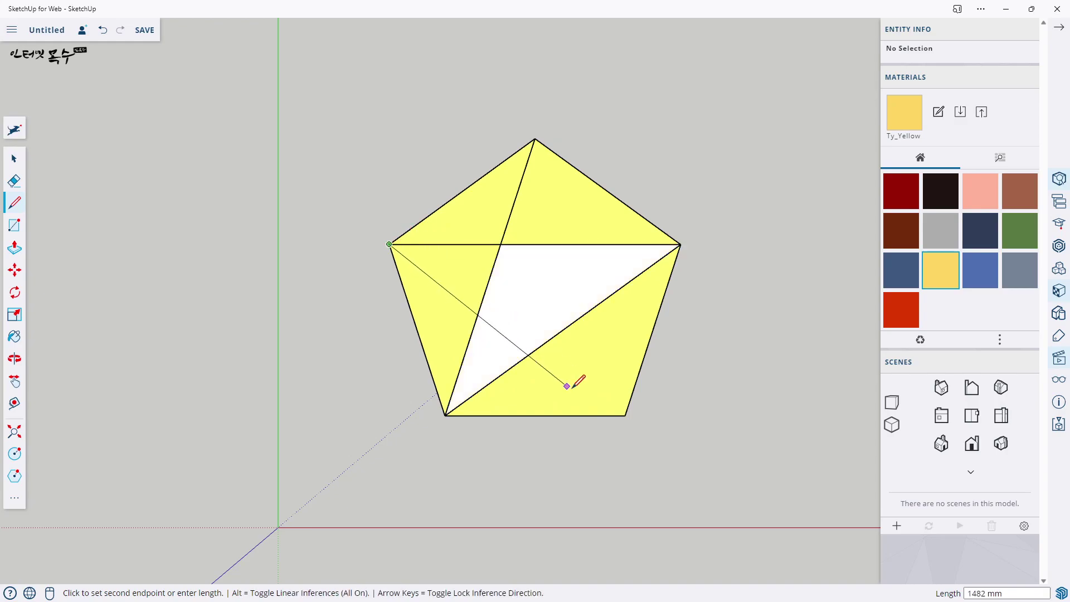
left_click(625, 415)
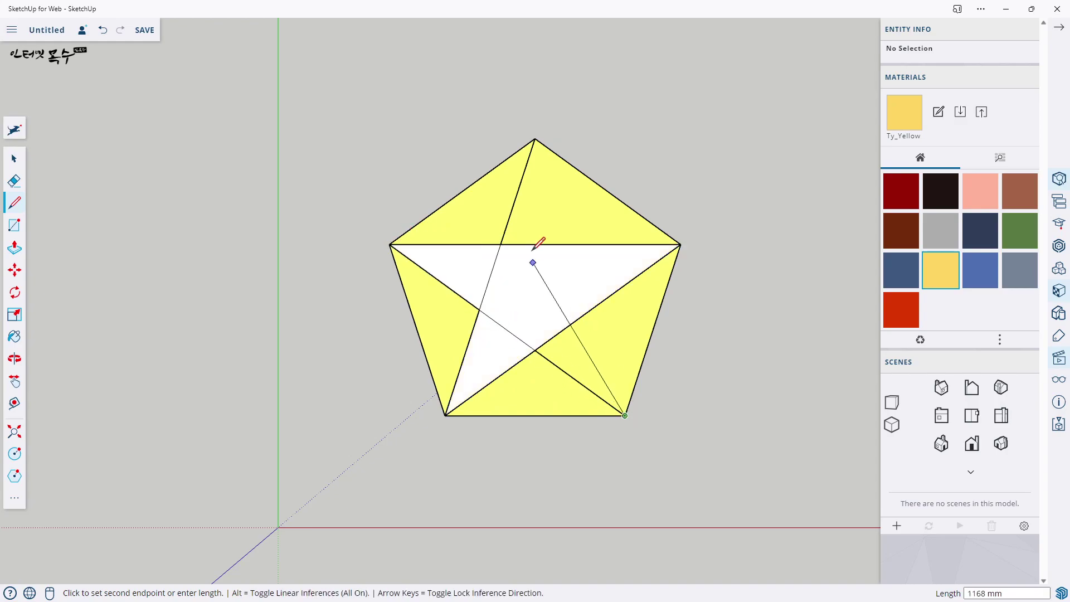
left_click(535, 138)
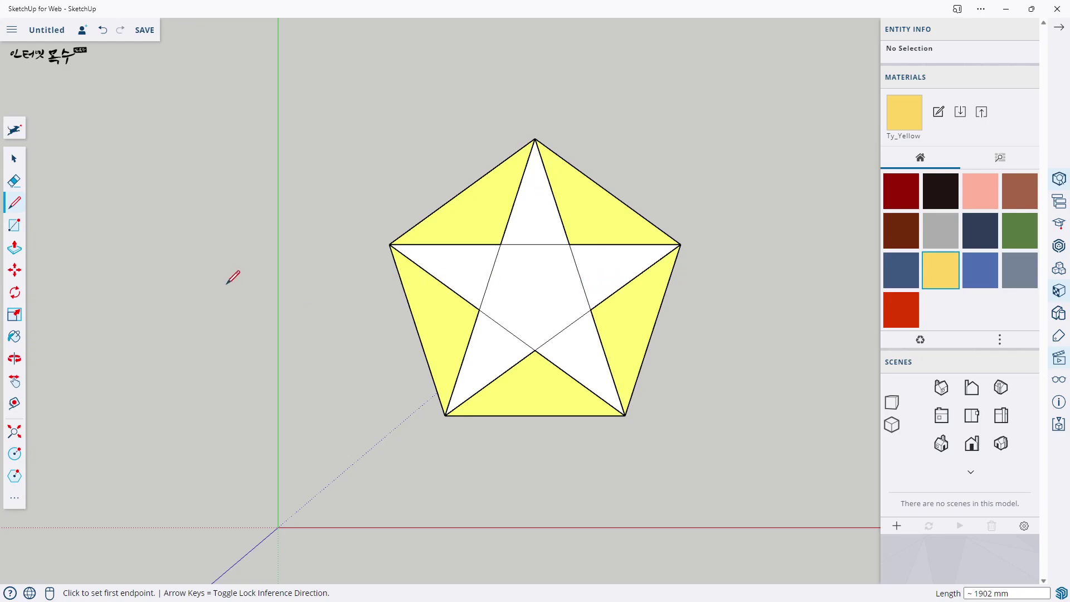
Erase the five inner crossing edges inside the star, then view it at an angle.
left_click(15, 183)
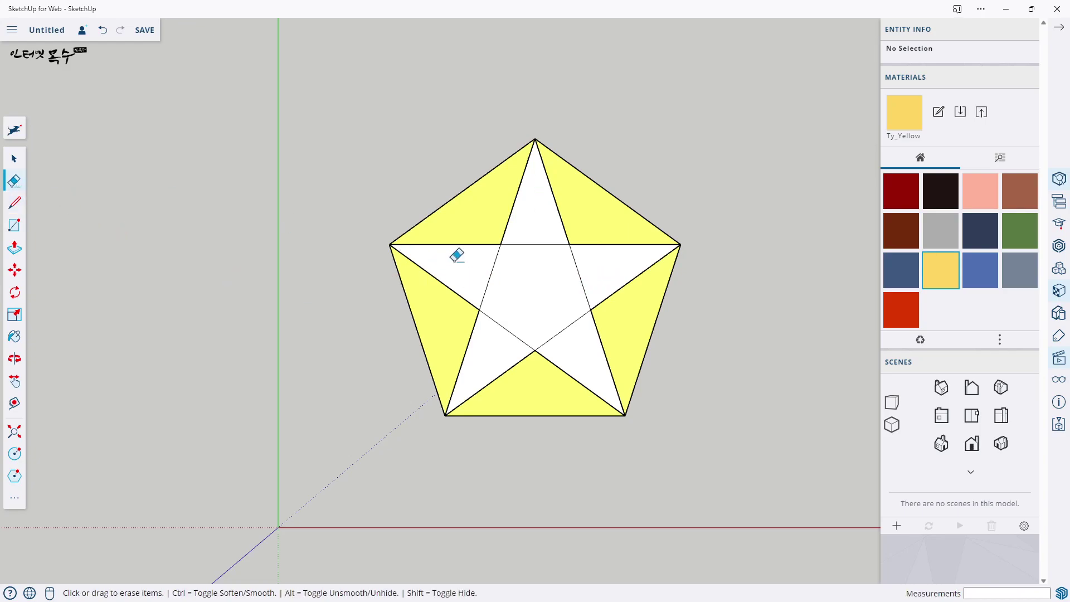
left_click(493, 267)
left_click(543, 244)
left_click(577, 268)
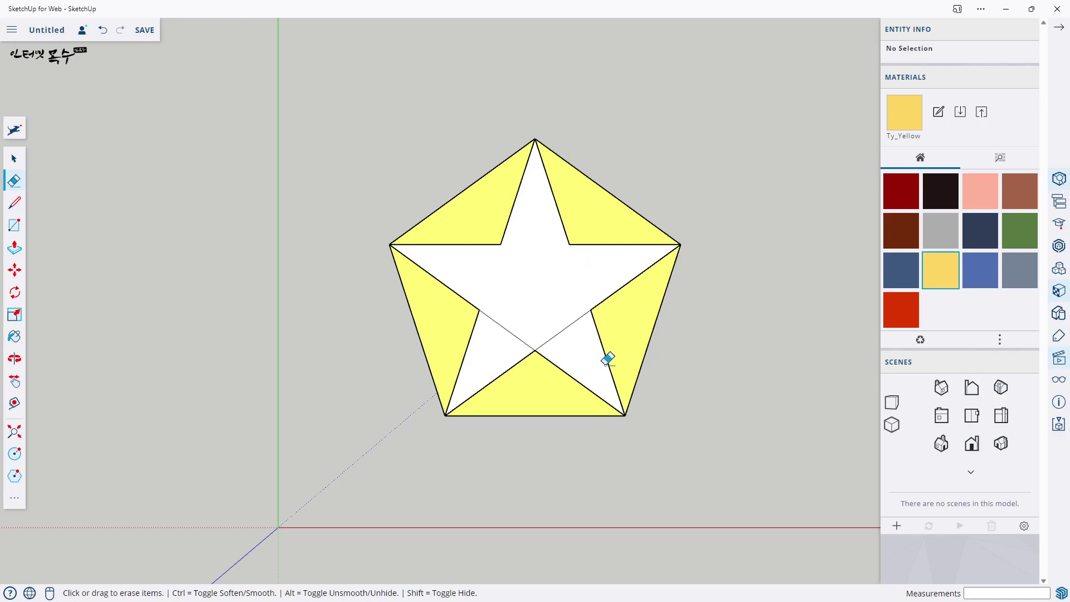
left_click(569, 322)
left_click(504, 327)
mouse_move(635, 431)
middle_mouse_down()
mouse_move(447, 255)
mouse_move(415, 193)
middle_mouse_up()
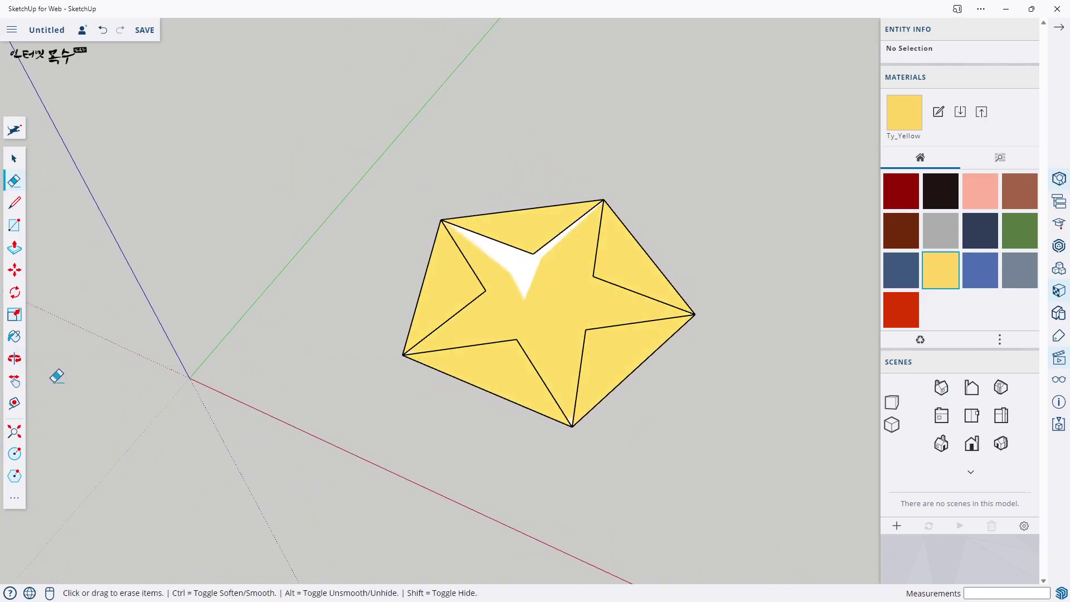
Push/pull the star face up 500 mm into a solid star.
left_click(14, 248)
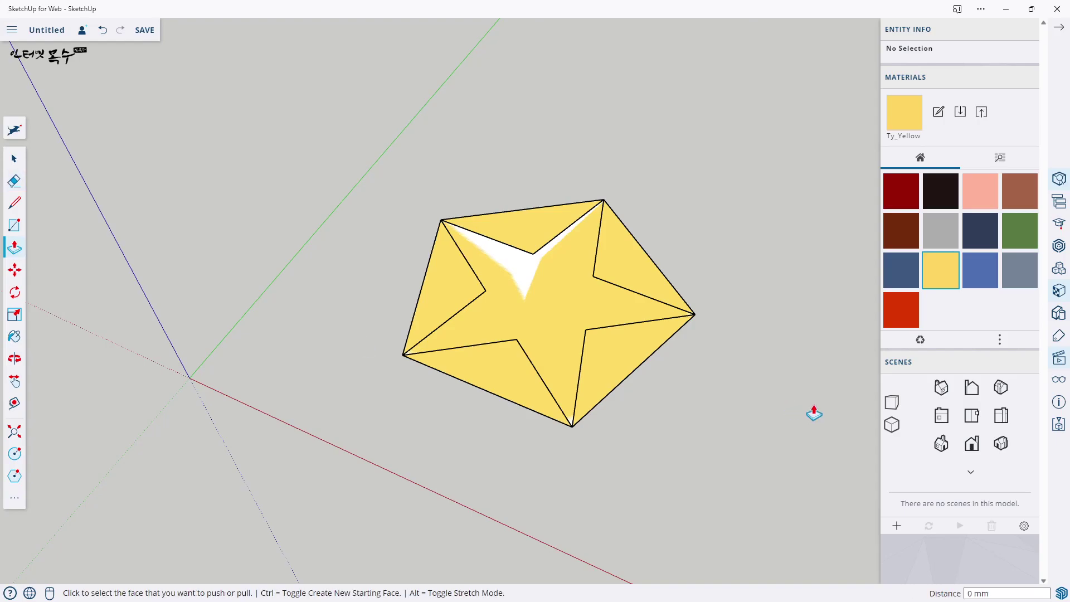
left_click(559, 325)
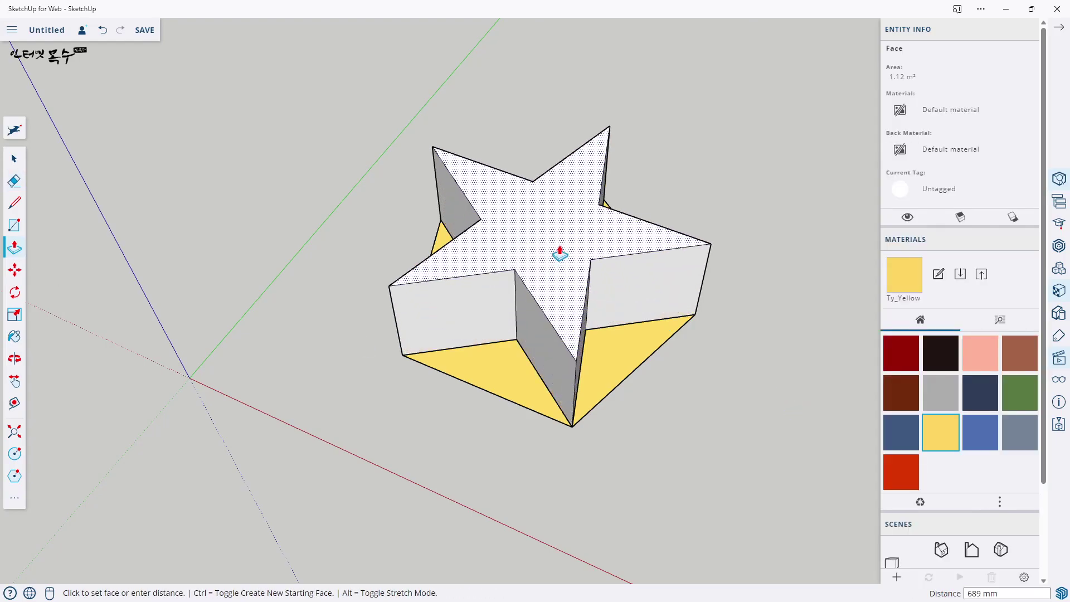
left_click(559, 254)
type("50")
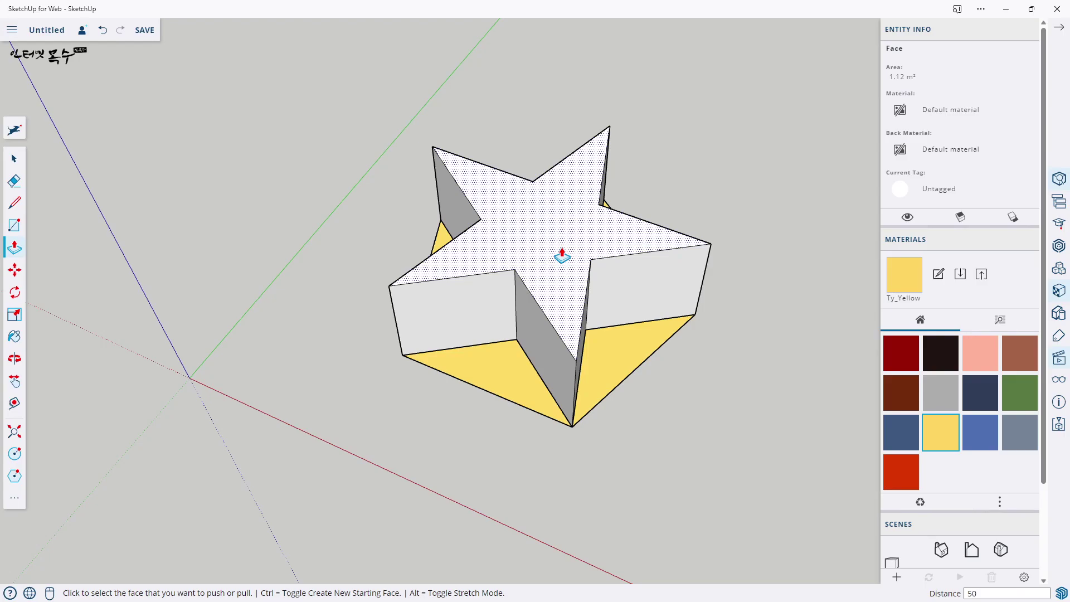
left_click(562, 256)
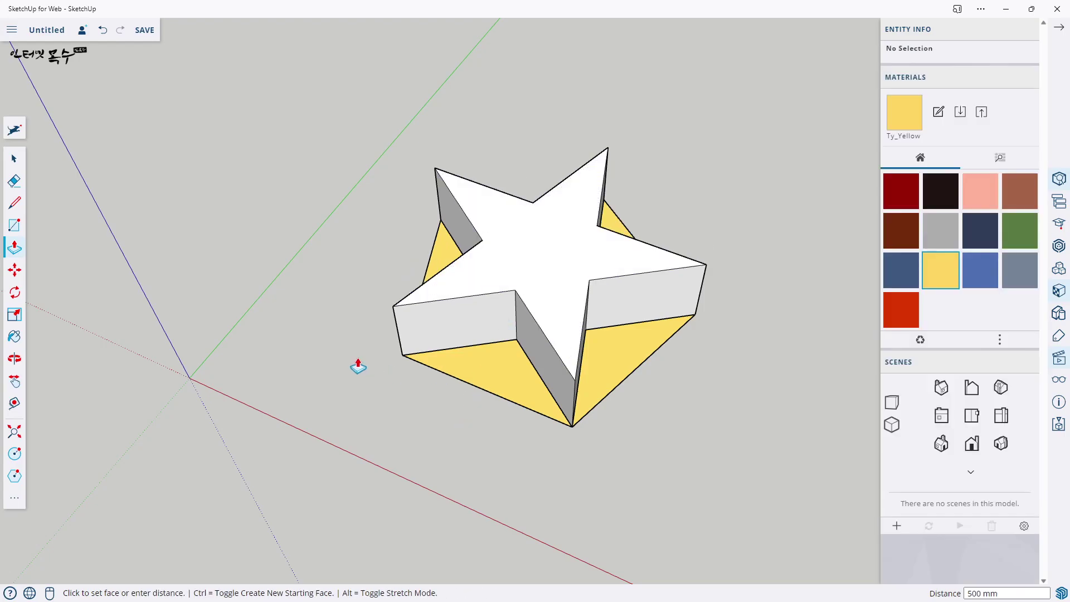
key("o")
mouse_move(358, 366)
left_mouse_down()
mouse_move(502, 378)
mouse_move(574, 464)
mouse_move(366, 249)
mouse_move(686, 206)
mouse_move(512, 387)
left_mouse_up()
key("p")
Select the whole extruded star and bring up its context menu.
key("space")
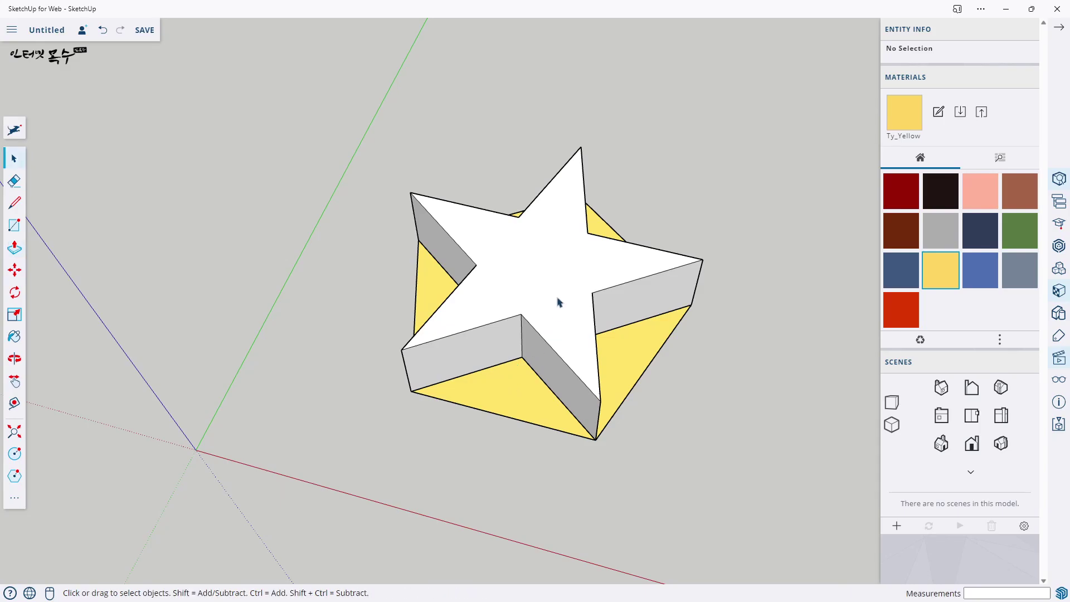
triple_click(559, 302)
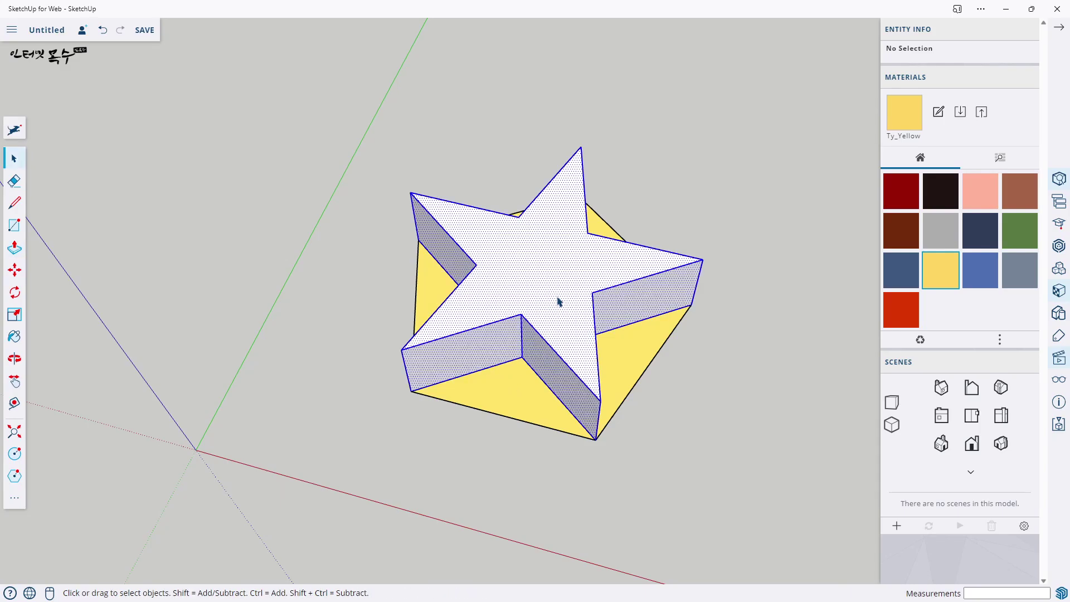
right_click(543, 272)
Make the star a group and paint it with the Ty_Blue2 material.
left_click(582, 448)
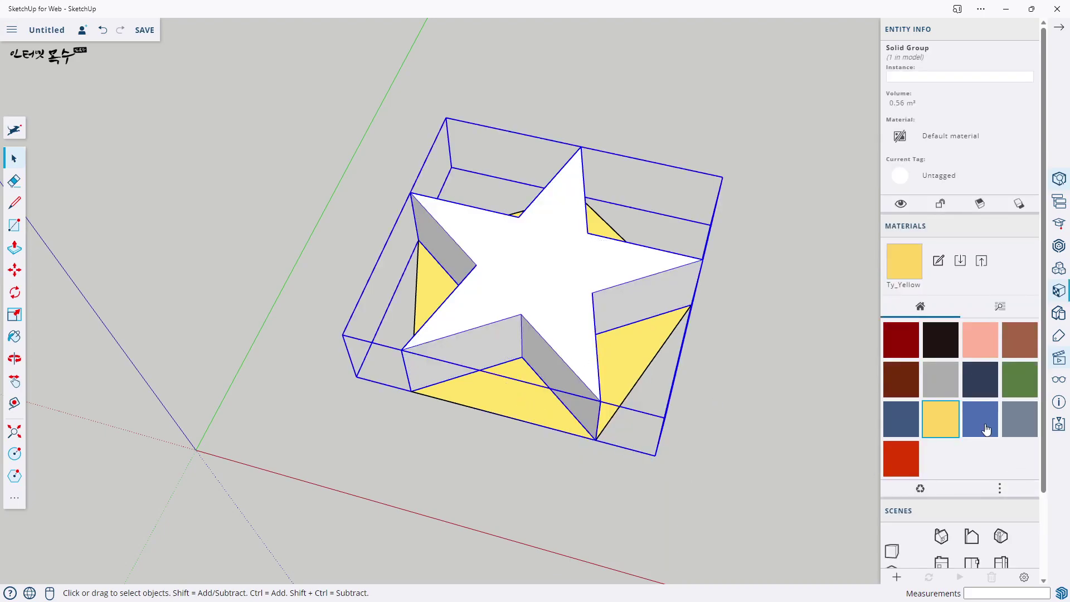
left_click(971, 434)
left_click(678, 298)
Reframe the view, via top view (F2), so the star sits at the left.
mouse_move(469, 459)
middle_mouse_down()
mouse_move(724, 323)
mouse_move(645, 349)
mouse_move(468, 437)
middle_mouse_up()
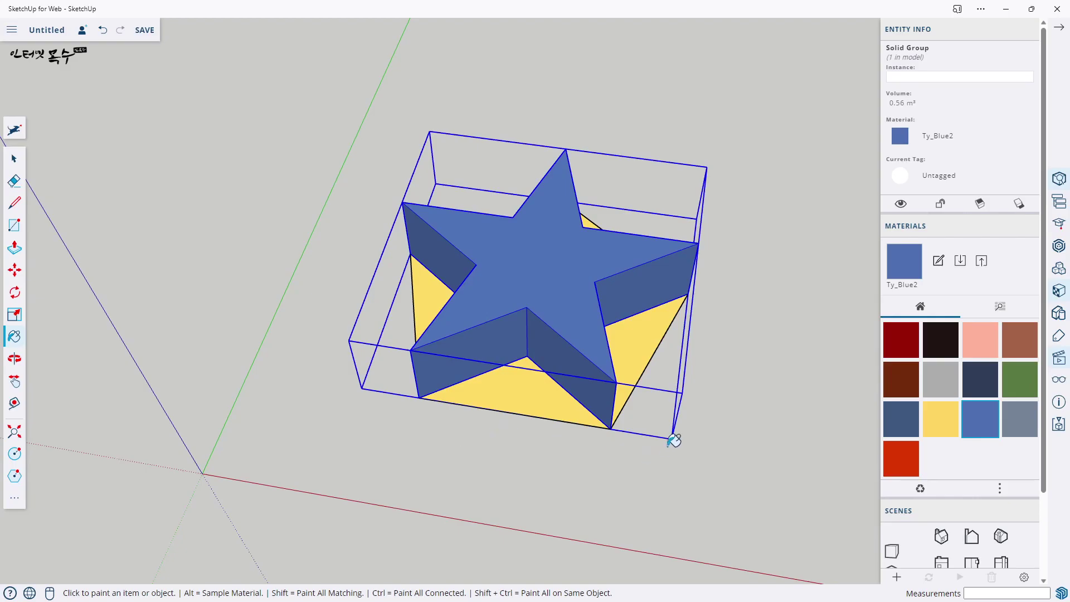
middle_click_drag(674, 437, 622, 315)
mouse_move(412, 228)
middle_mouse_down()
mouse_move(426, 383)
mouse_move(413, 470)
mouse_move(354, 253)
mouse_move(380, 253)
middle_mouse_up()
mouse_move(318, 271)
middle_mouse_down()
mouse_move(348, 418)
mouse_move(270, 365)
middle_mouse_up()
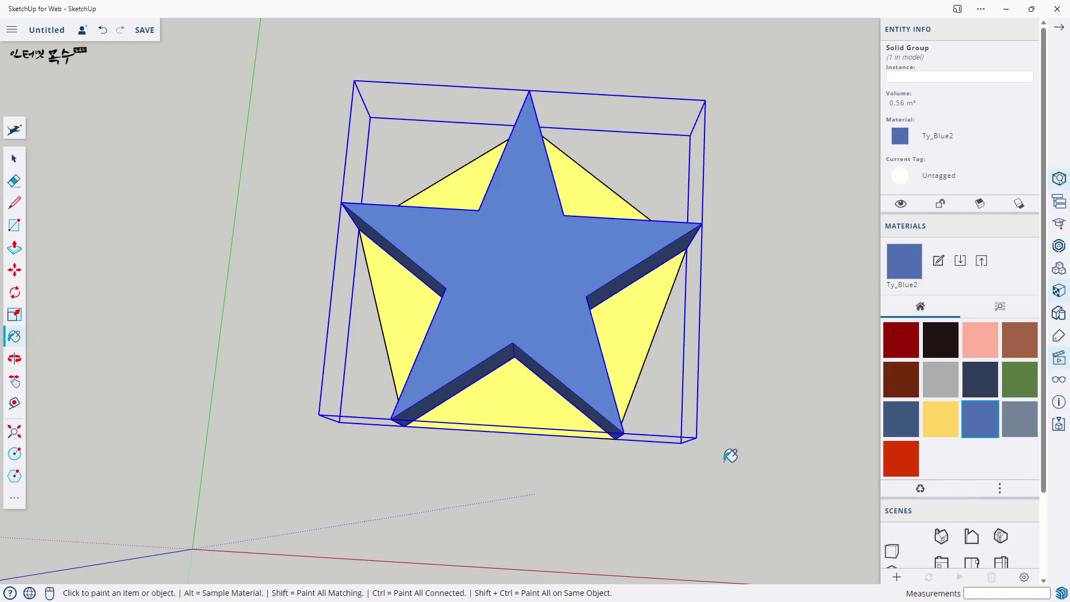
key("F2")
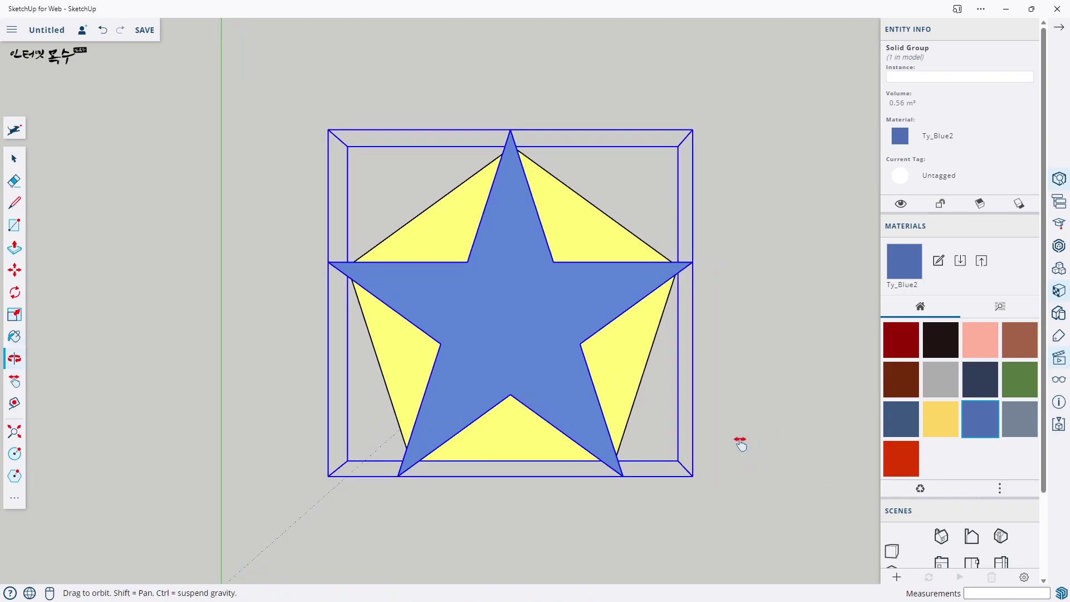
mouse_move(746, 457)
middle_mouse_down()
mouse_move(394, 434)
mouse_move(426, 420)
middle_mouse_up()
scroll(555, 373, "down", 3)
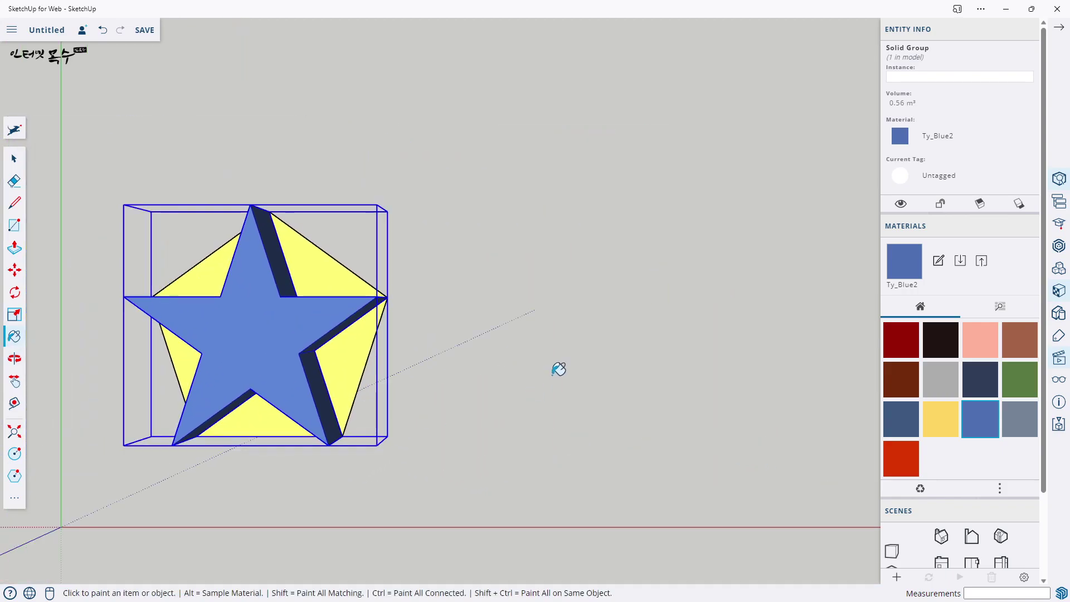
middle_click_drag(557, 370, 502, 370)
Draw a circle of radius 1000 to the right of the star.
key("c")
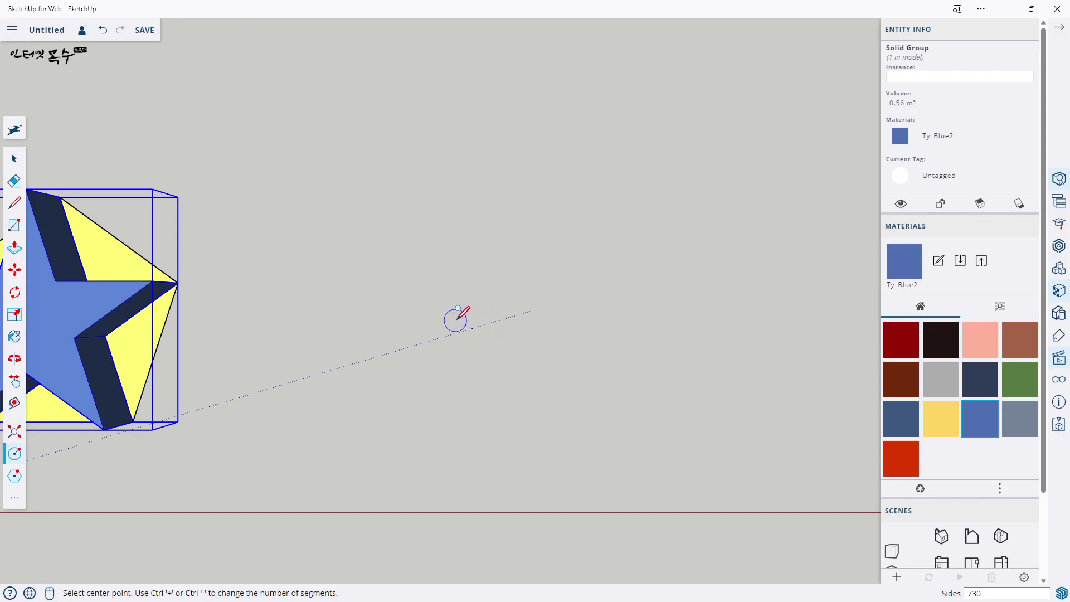
left_click(455, 320)
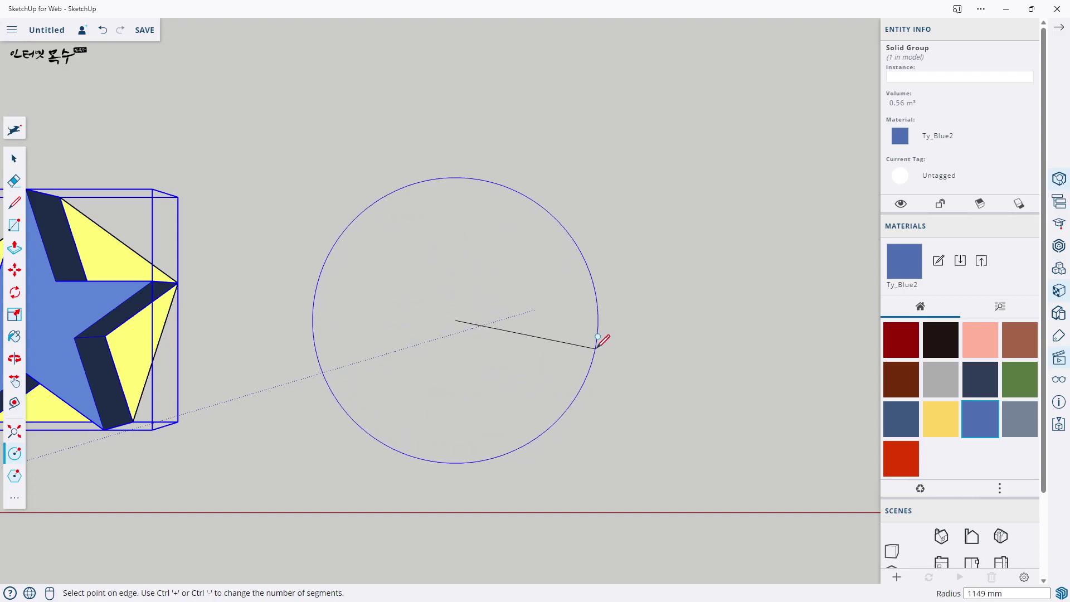
left_click(597, 348)
type("1000")
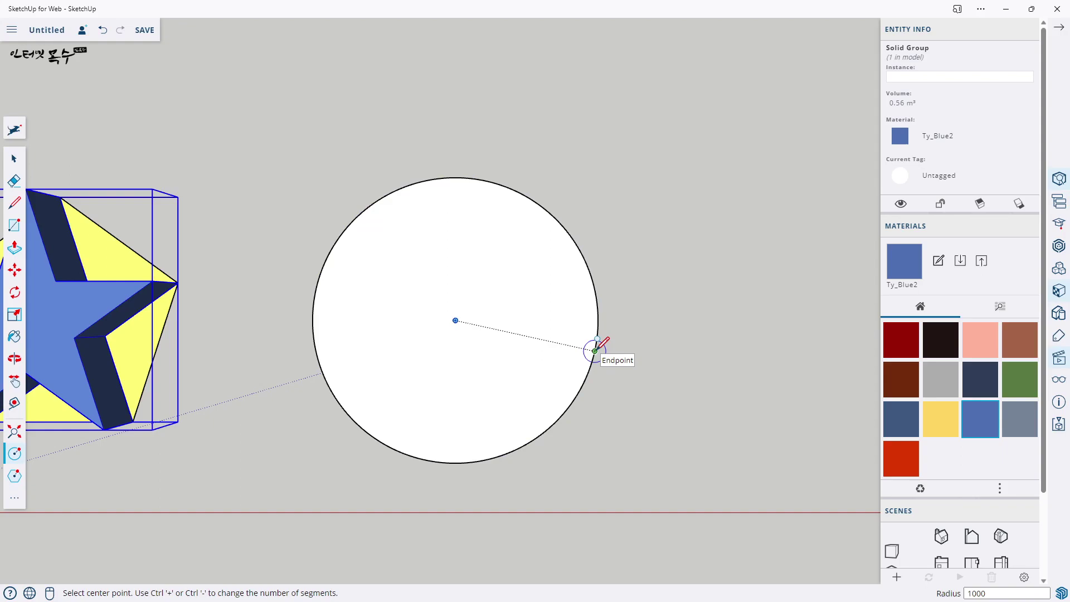
key("Return")
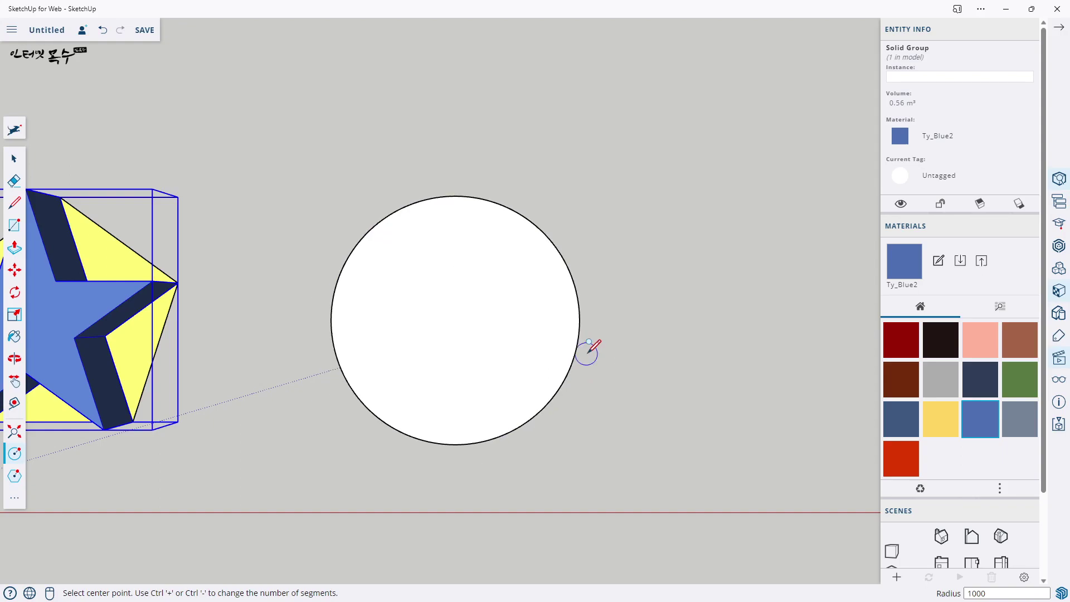
Draw horizontal and vertical lines through the circle's centre, extending past its edge.
key("l")
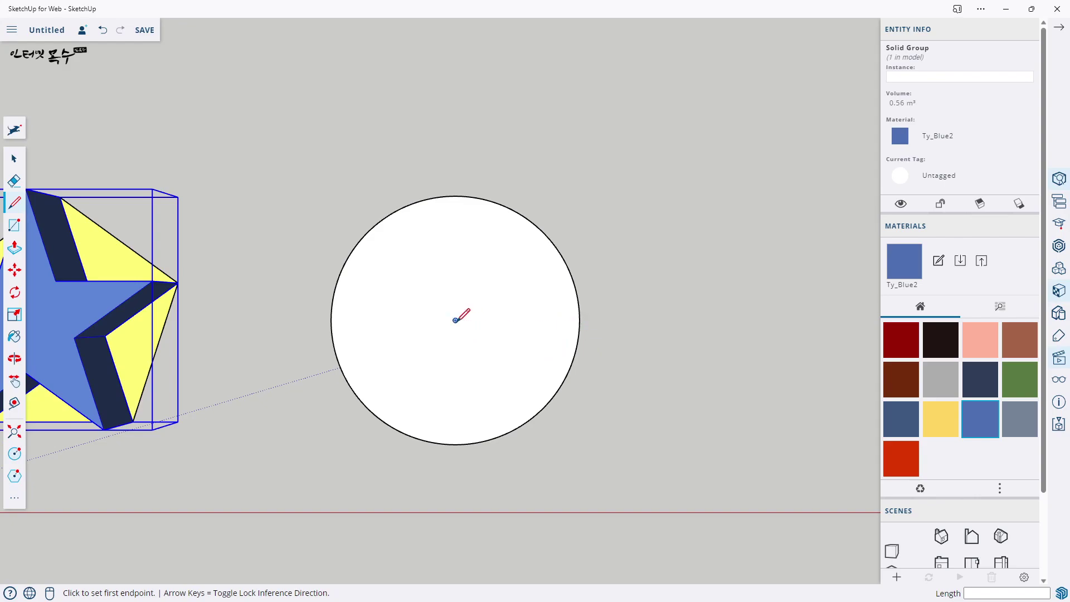
left_click(455, 320)
left_click(614, 320)
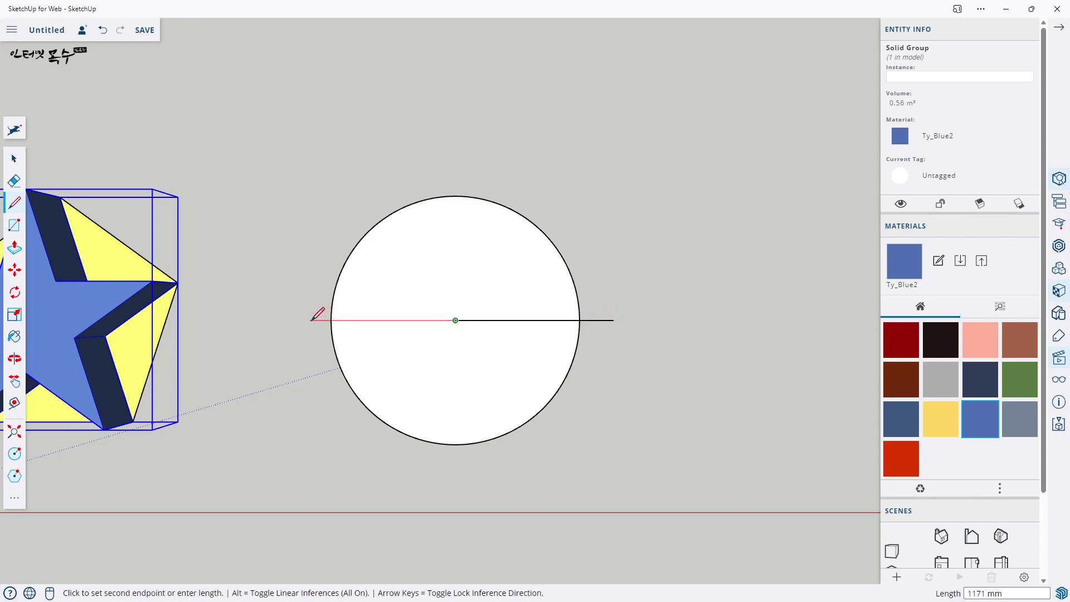
left_click(306, 320)
left_click(455, 321)
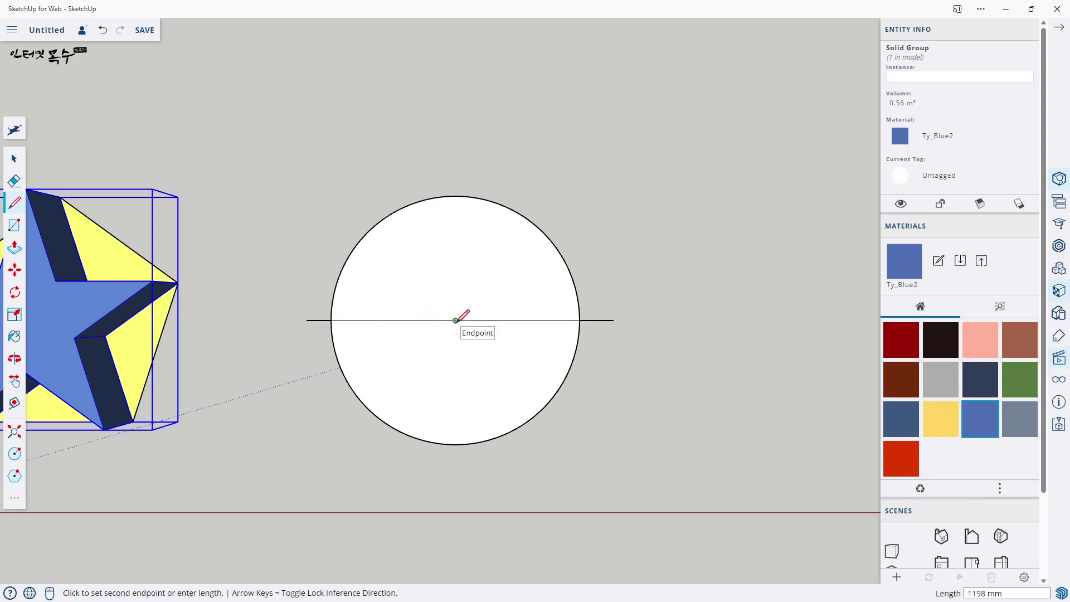
double_click(463, 174)
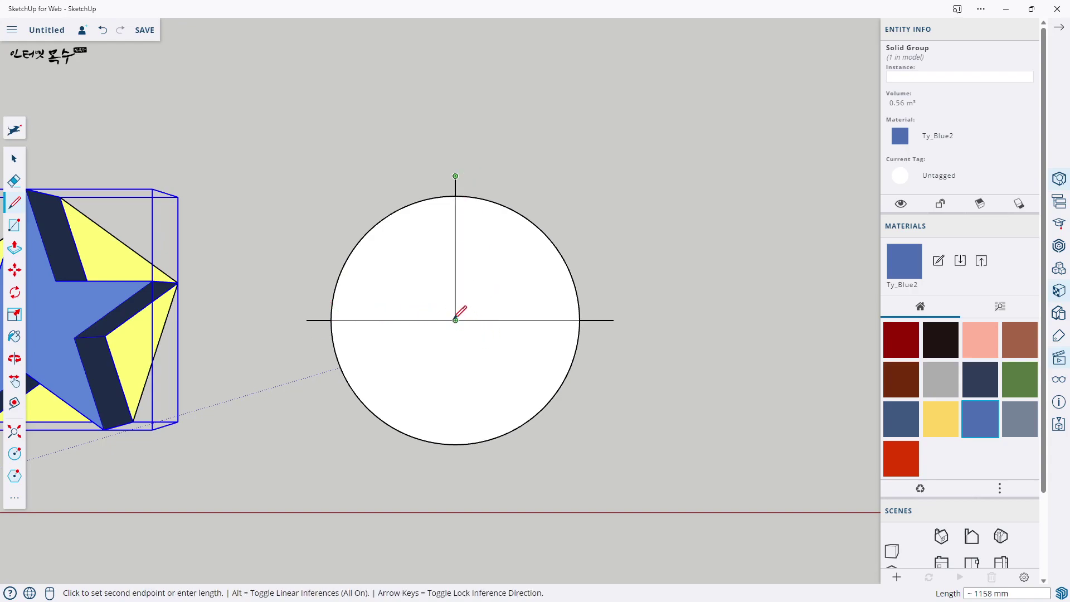
left_click(456, 320)
left_click(455, 472)
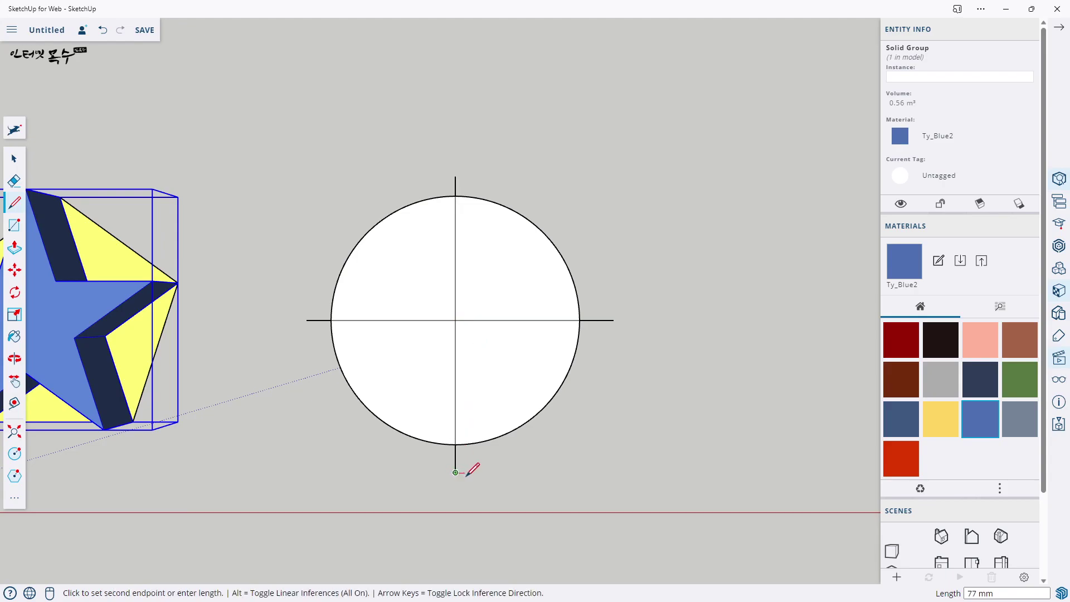
key("c")
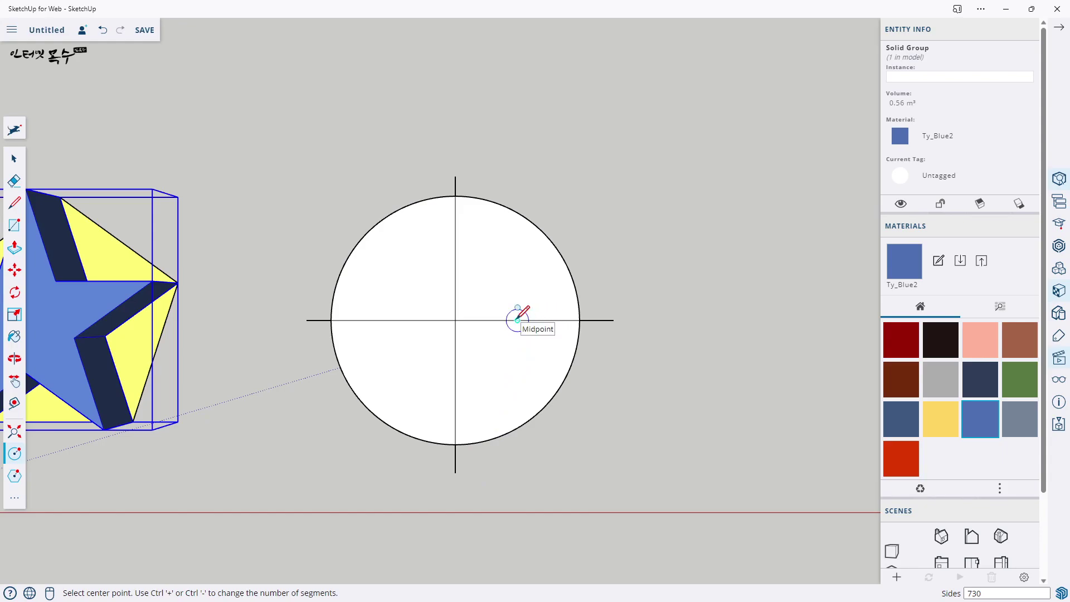
Draw four compass circles centred on the radius midpoint, top point, and upper-left/right intersections.
left_click(517, 320)
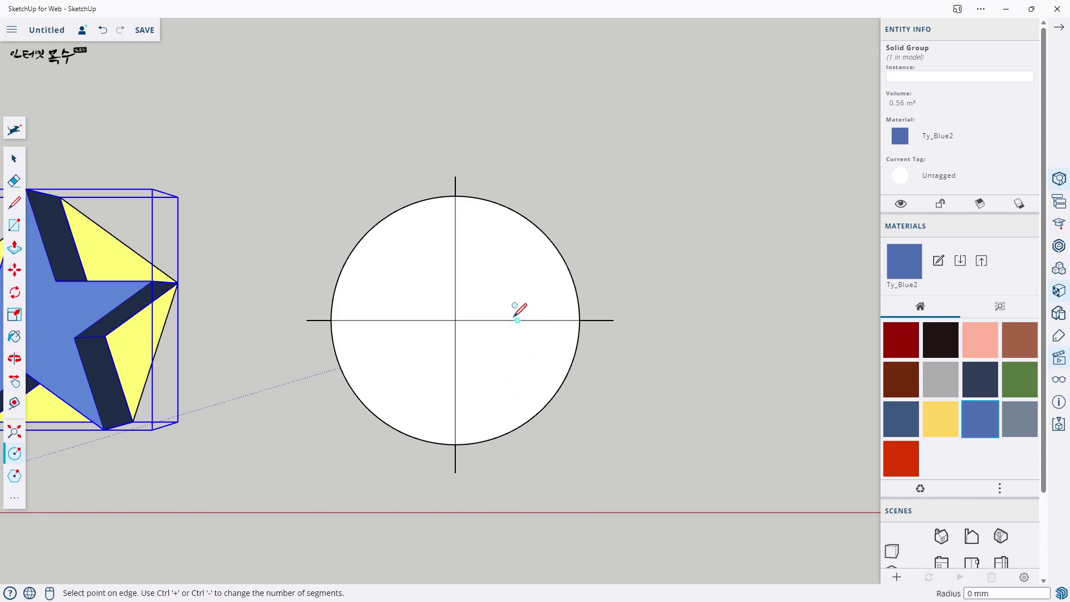
left_click(455, 196)
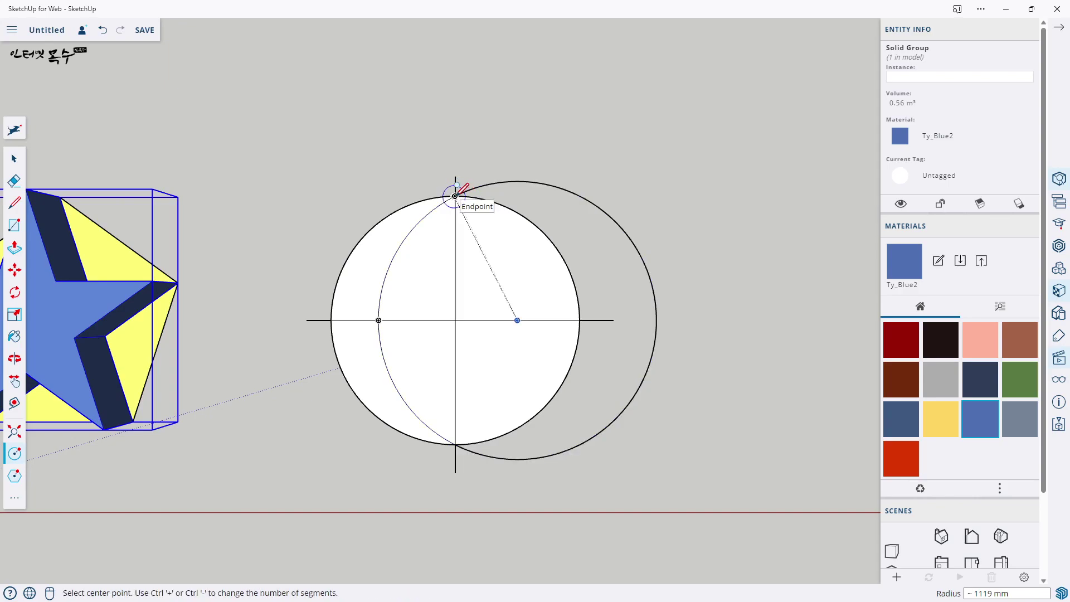
left_click(455, 196)
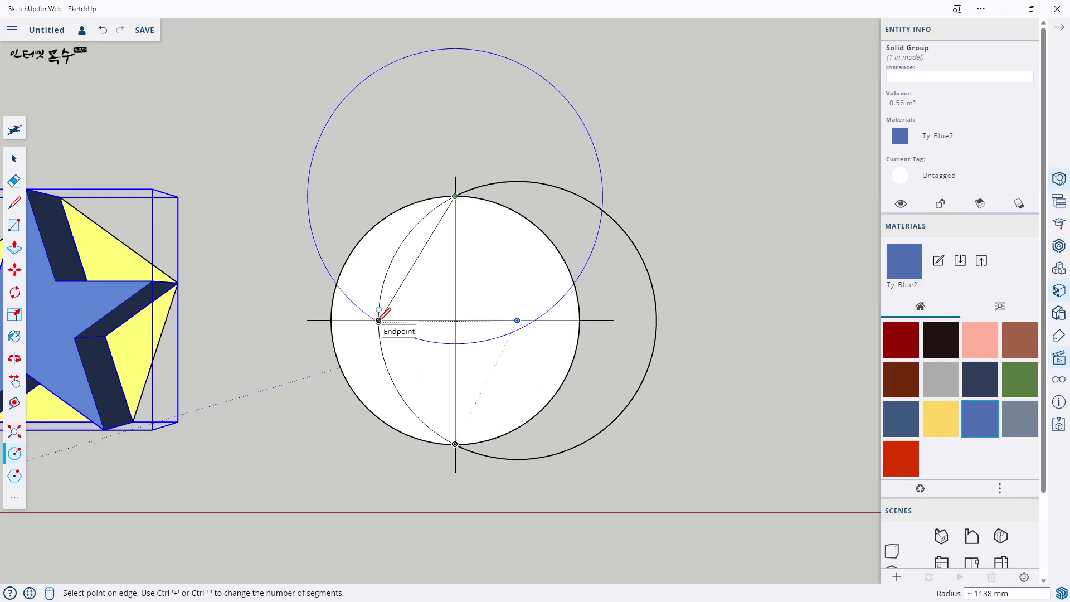
left_click(380, 319)
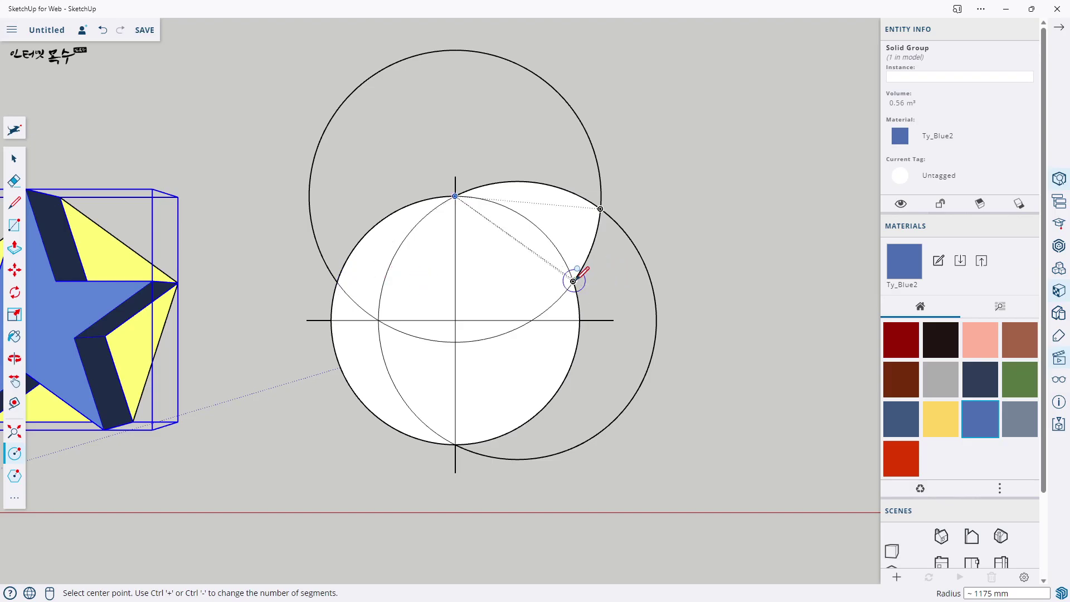
left_click(336, 281)
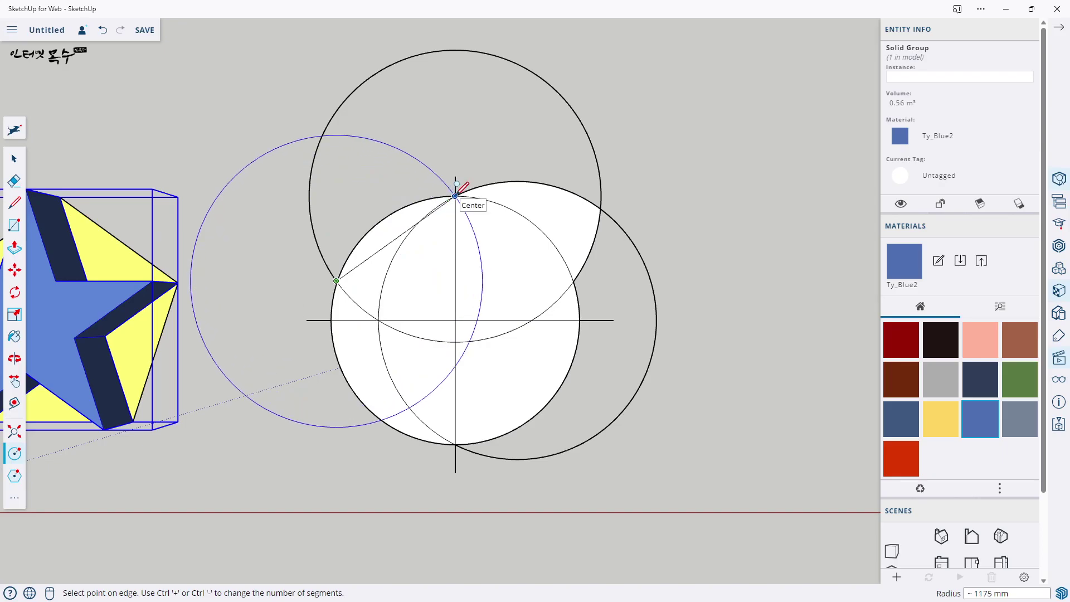
left_click(455, 196)
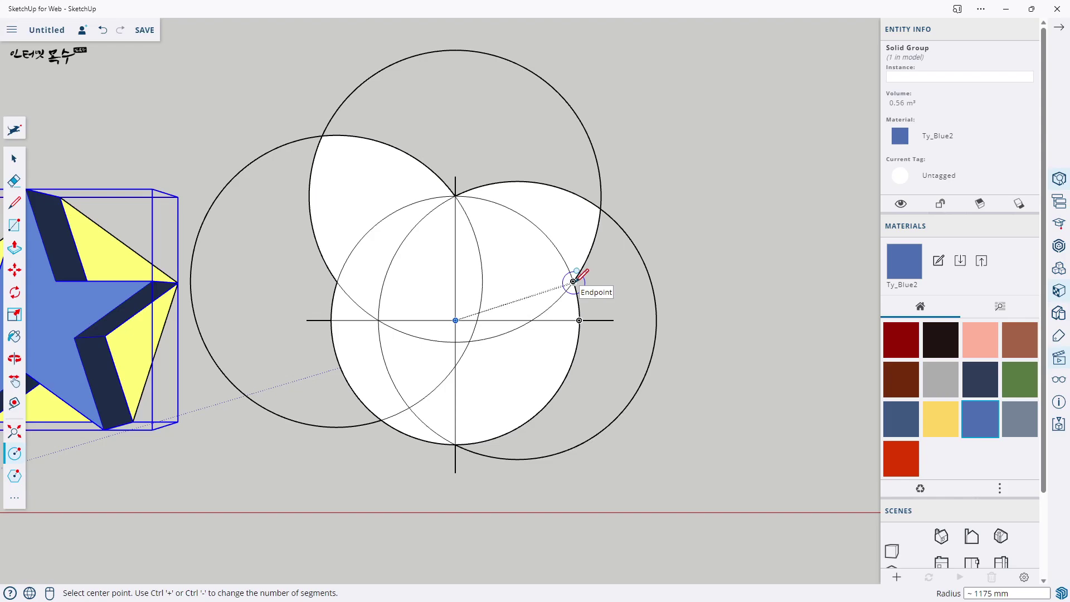
left_click(573, 282)
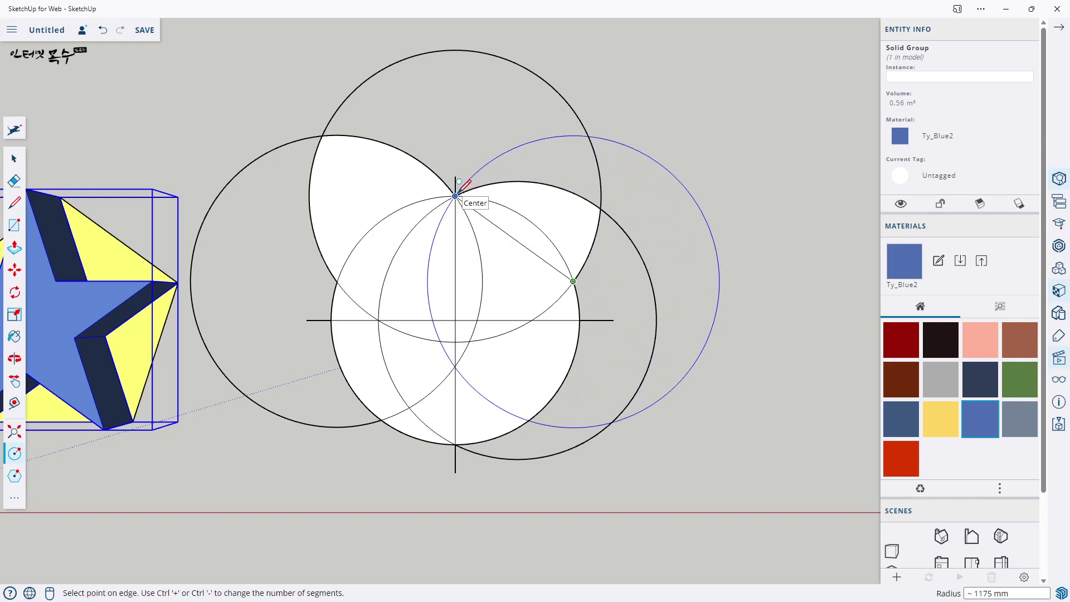
left_click(455, 197)
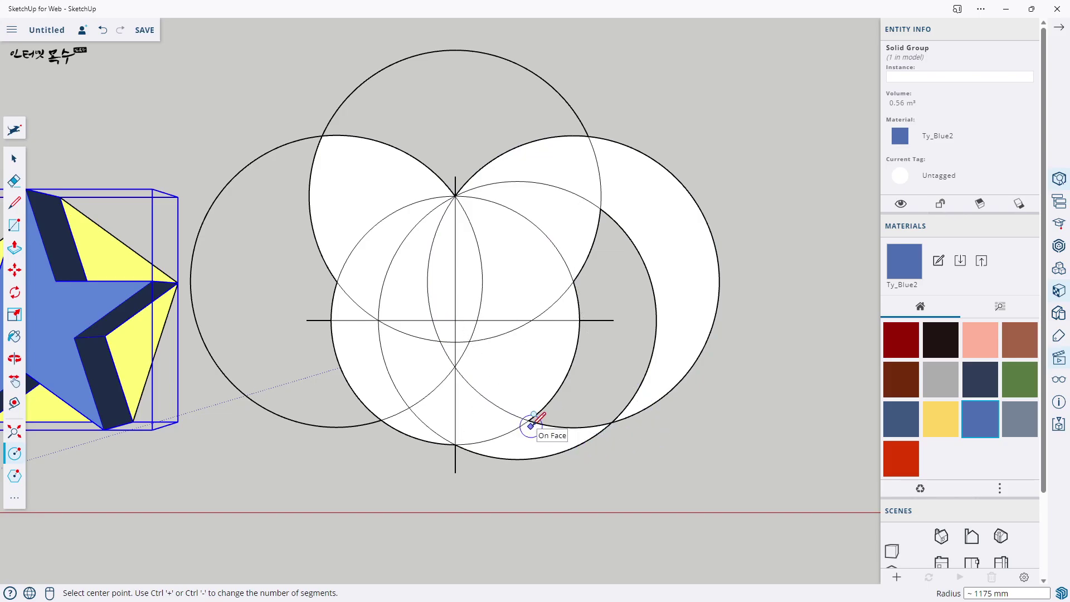
key("l")
left_click(455, 197)
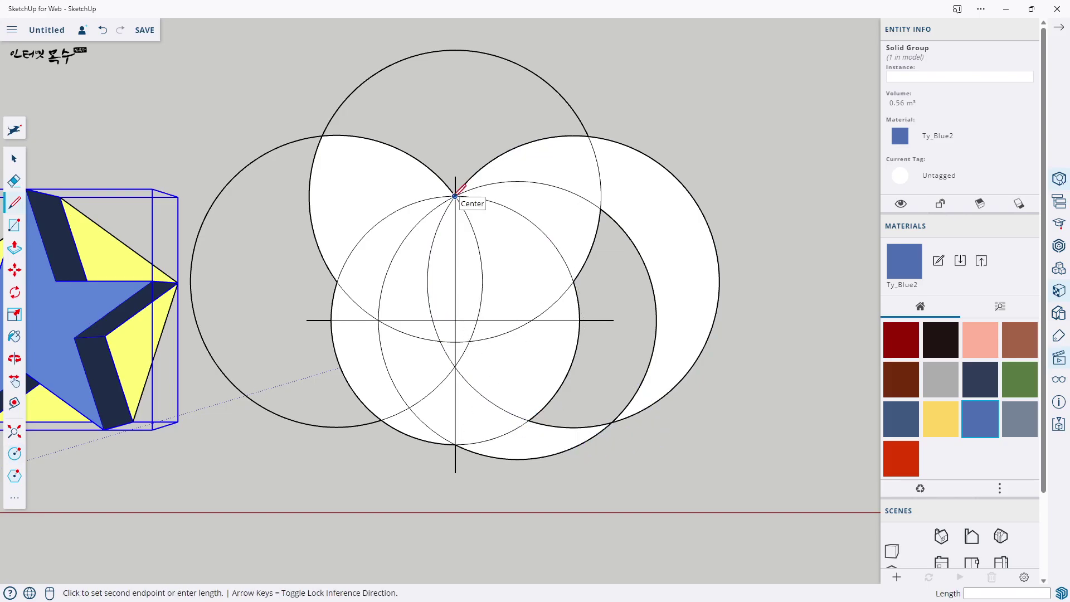
Trace edges linking the top, upper-left, lower-left, lower-right and right vertices, closing at top.
left_click(336, 280)
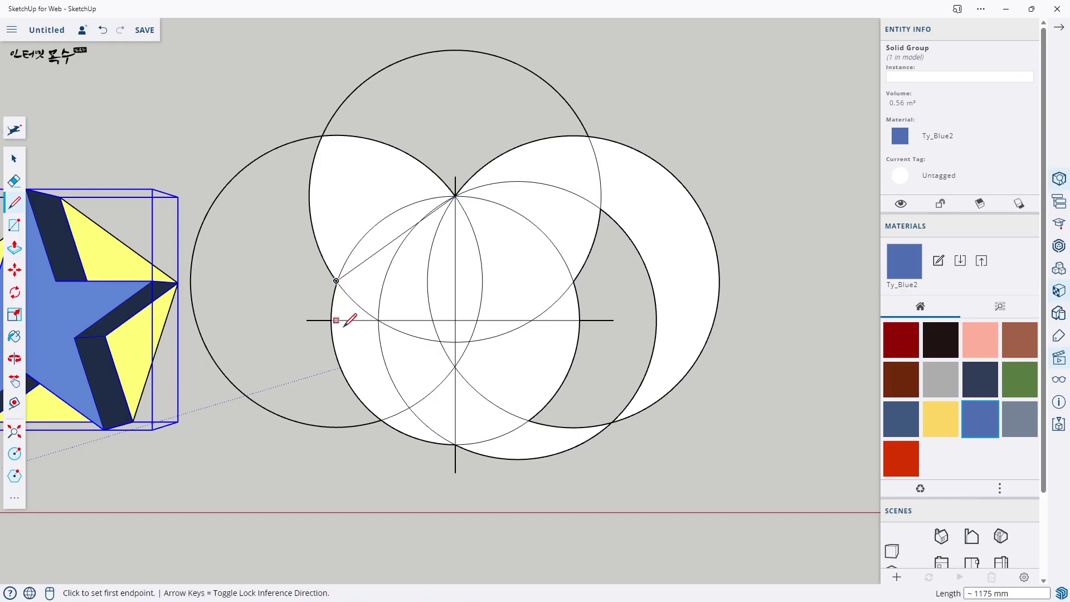
left_click(381, 419)
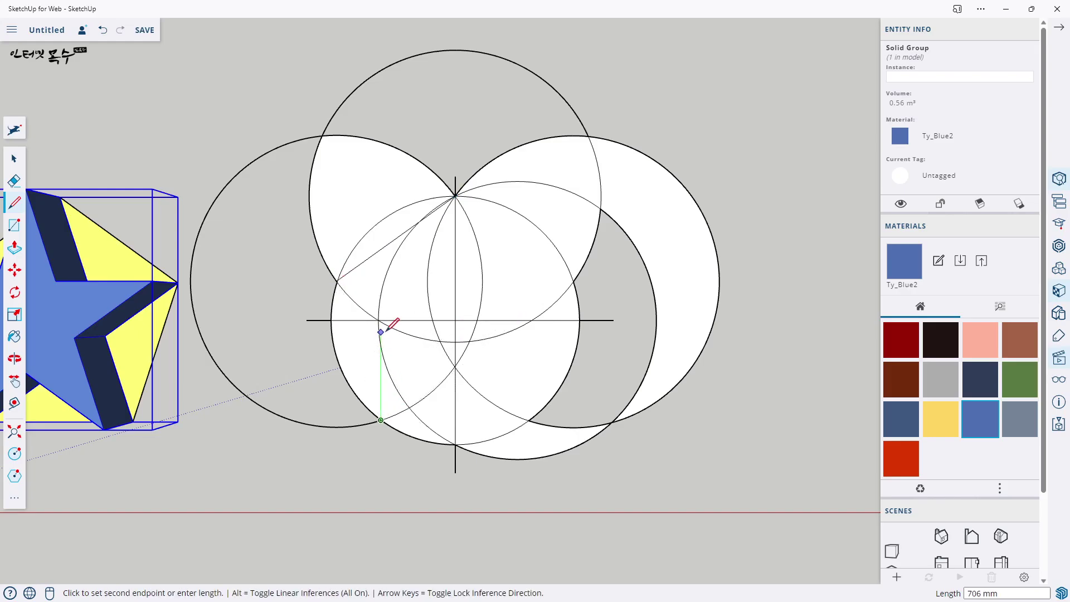
left_click(336, 280)
left_click(382, 420)
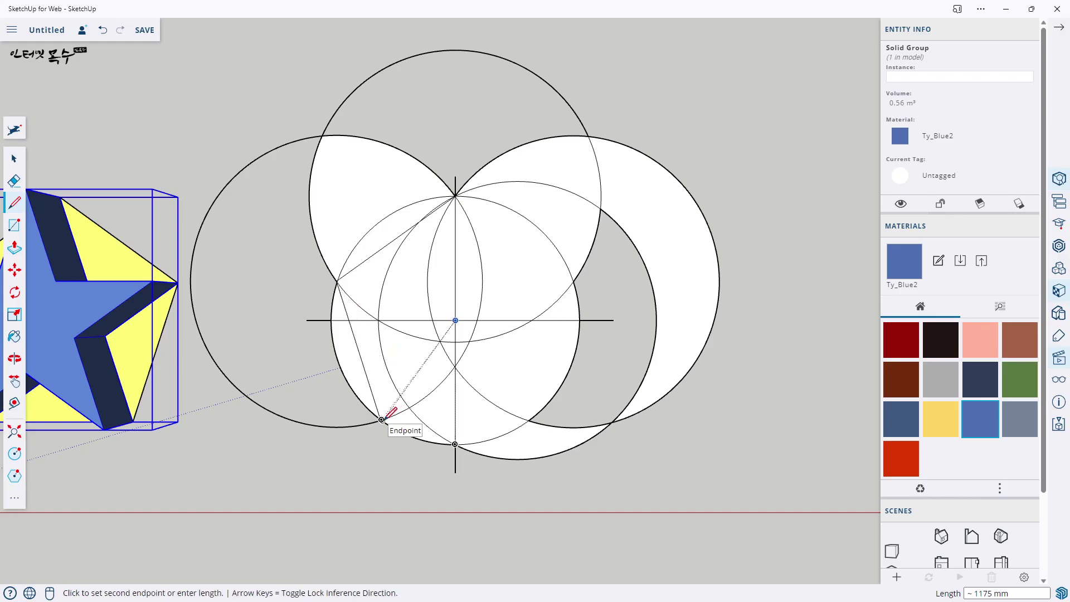
left_click(528, 419)
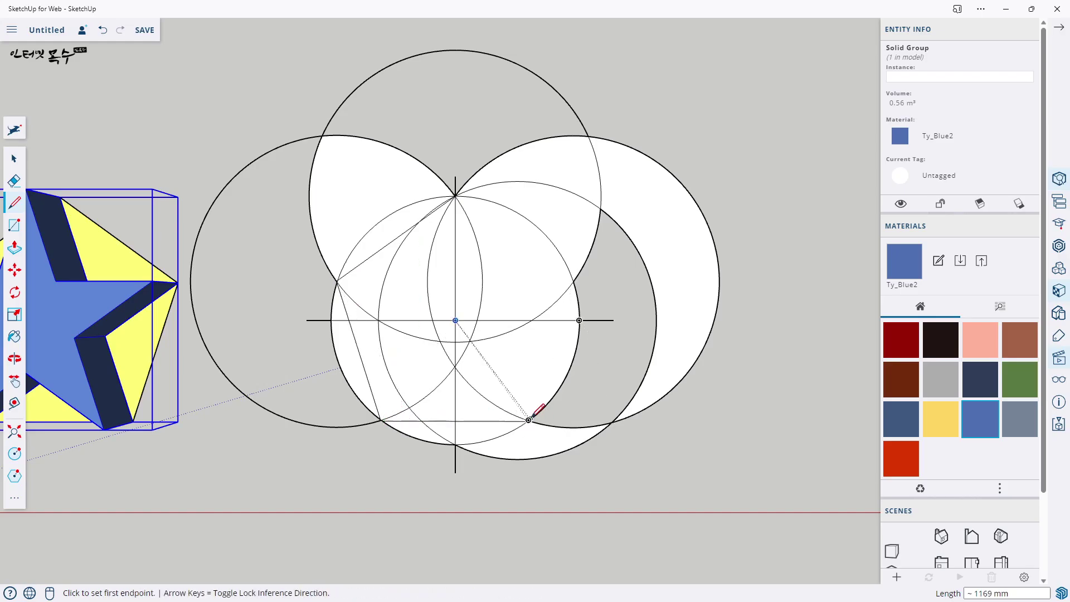
left_click(573, 281)
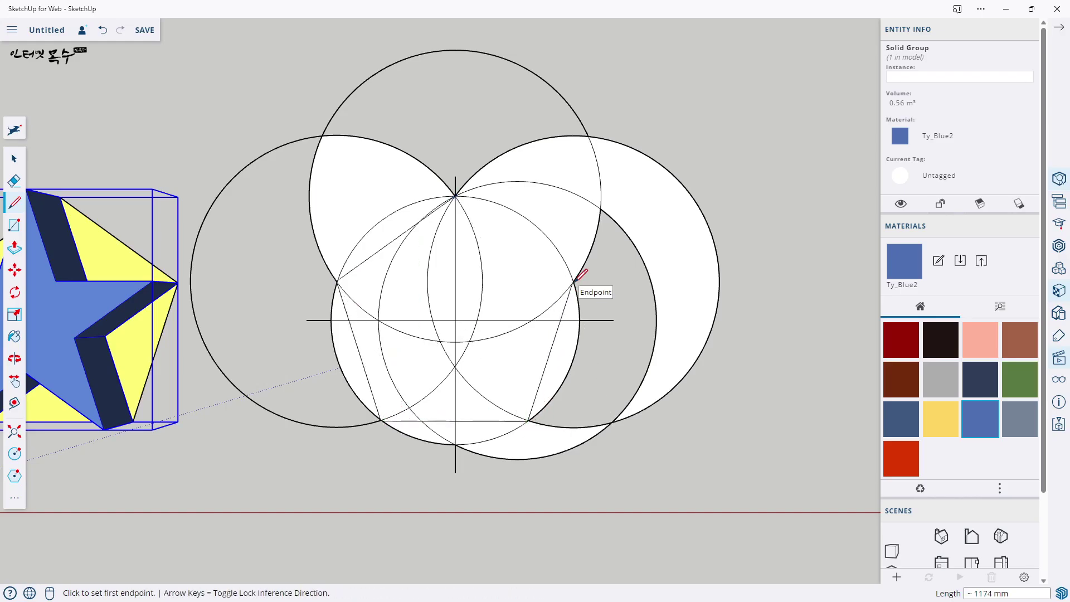
left_click(573, 282)
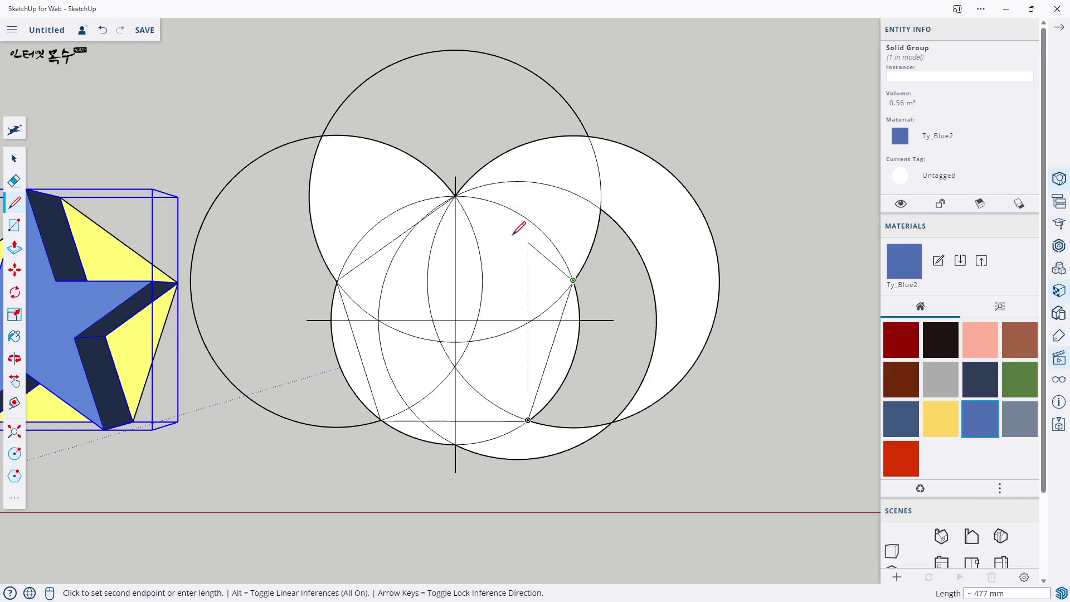
left_click(455, 195)
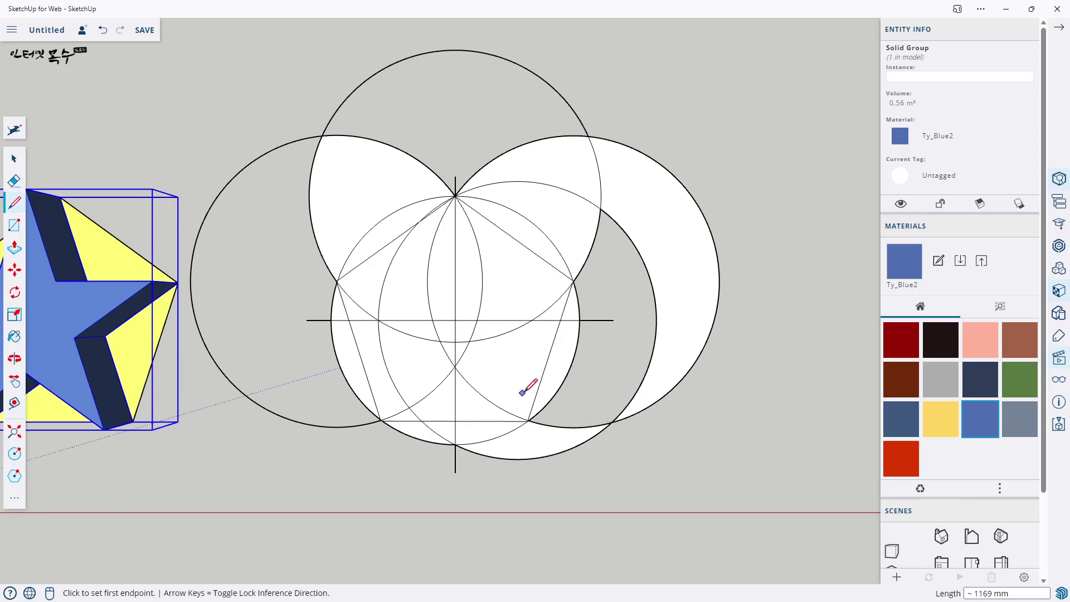
Undo an accidental deletion of construction geometry, then select and delete the blue star.
key("space")
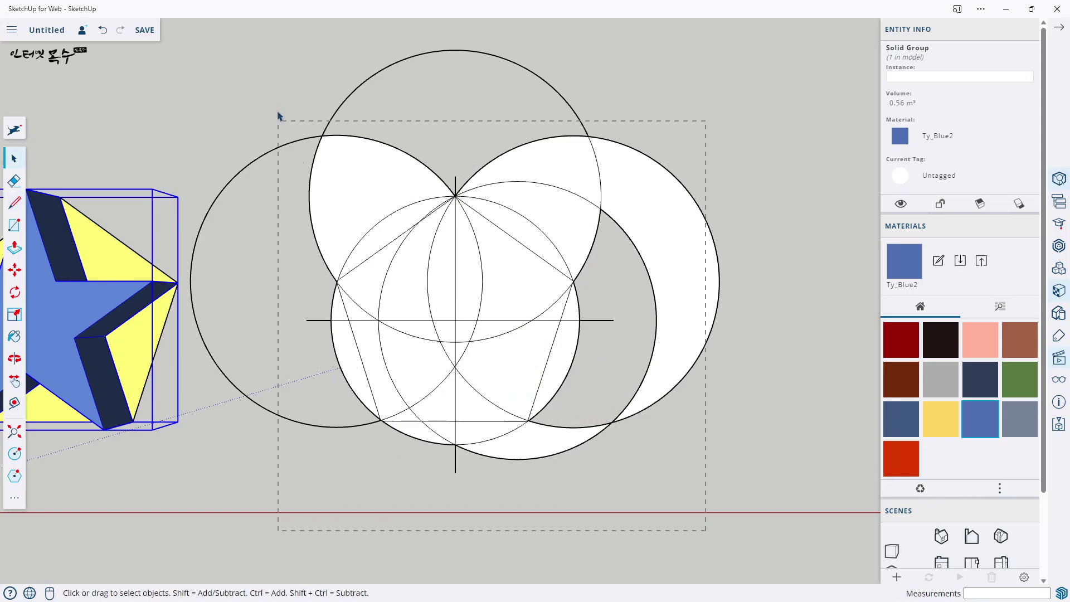
key("Delete")
key("shift+z")
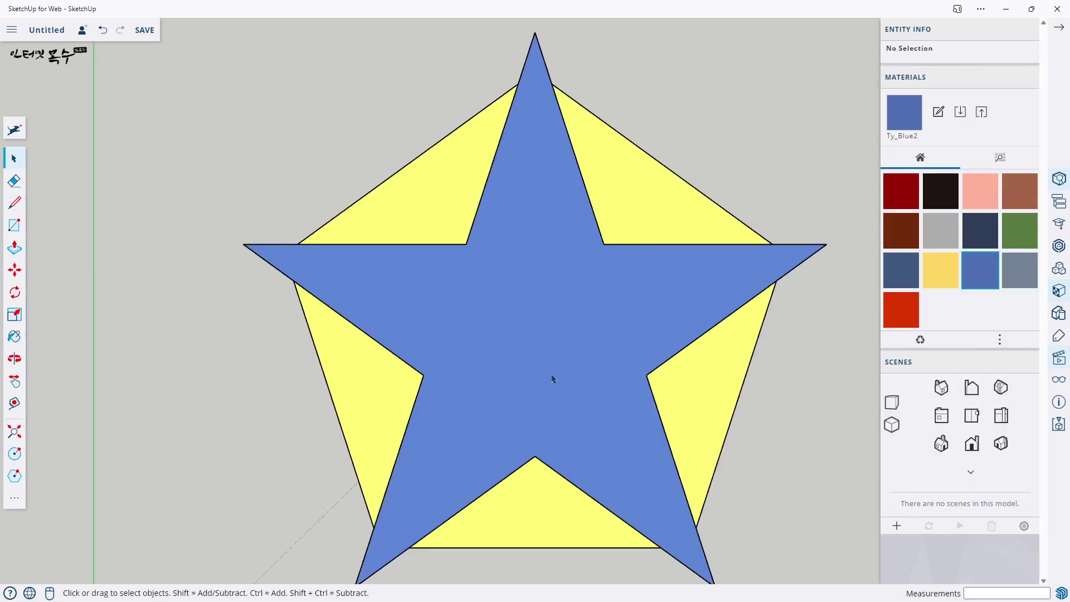
key("ctrl+z")
key("ctrl+z")
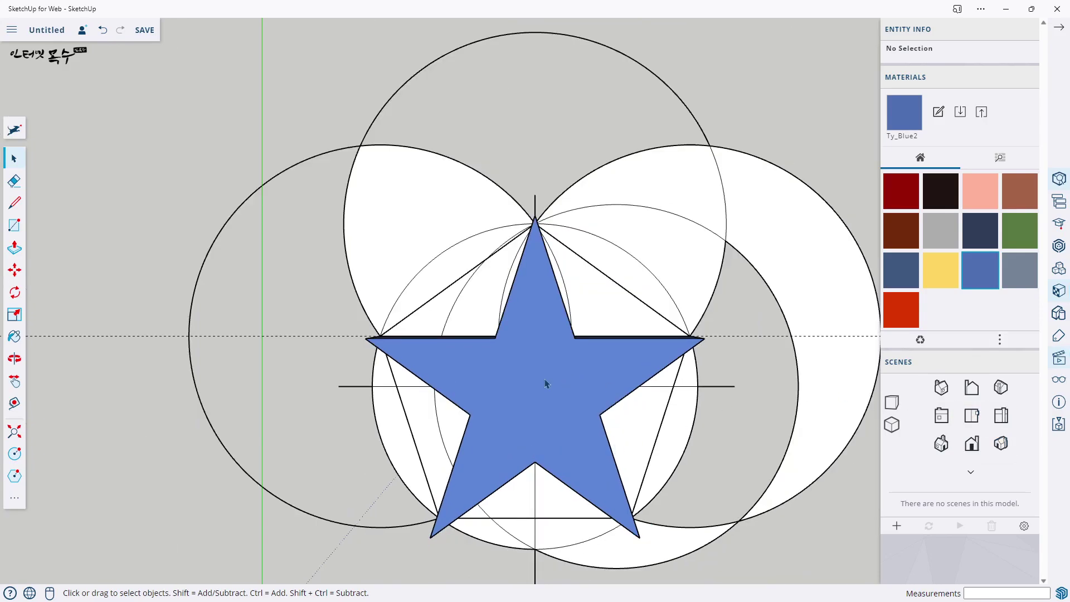
left_click(546, 383)
key("Delete")
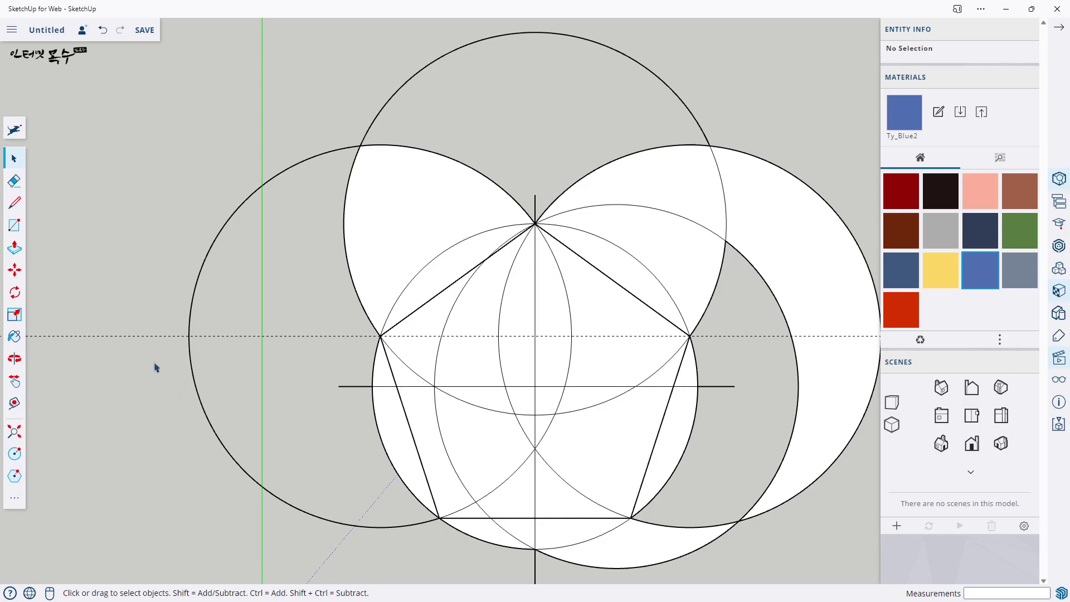
Choose the five-sided Polygon tool and place its centre on the axis crossing.
left_click(14, 502)
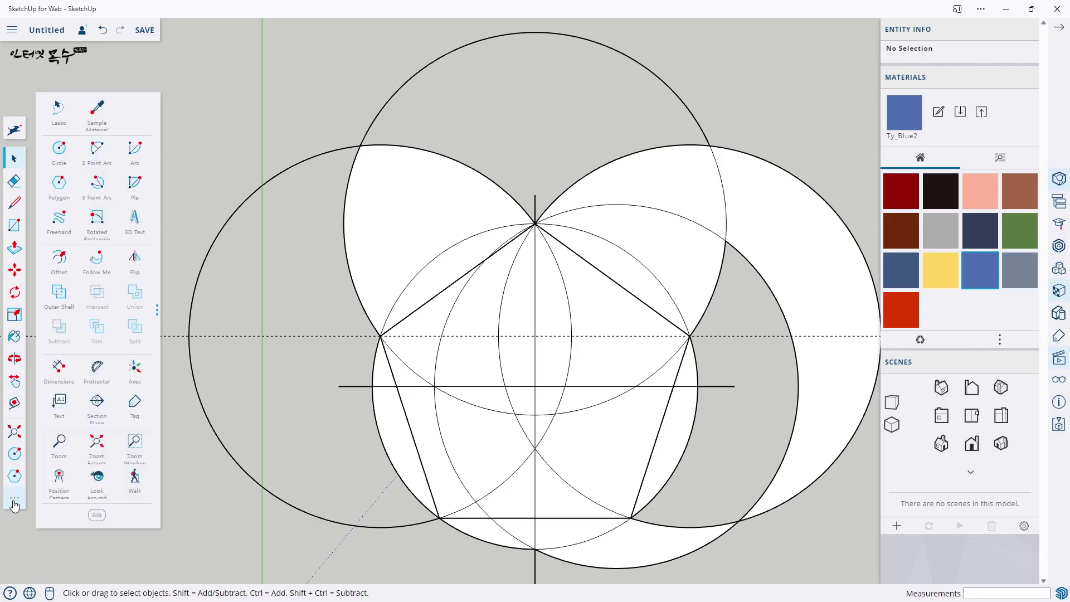
left_click(60, 190)
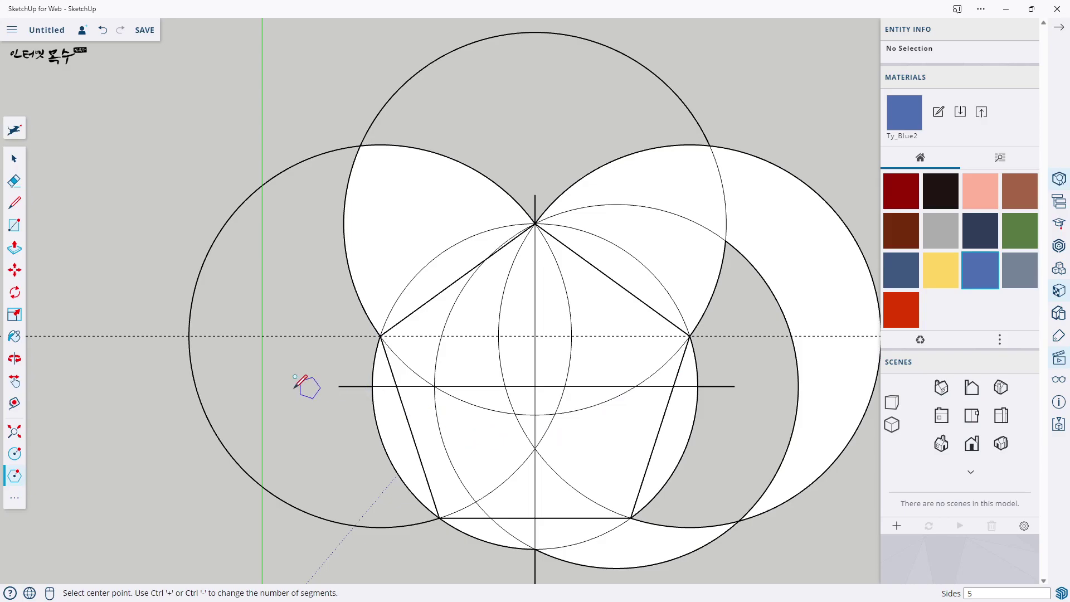
scroll(549, 407, "up", 1)
scroll(546, 409, "up", 3)
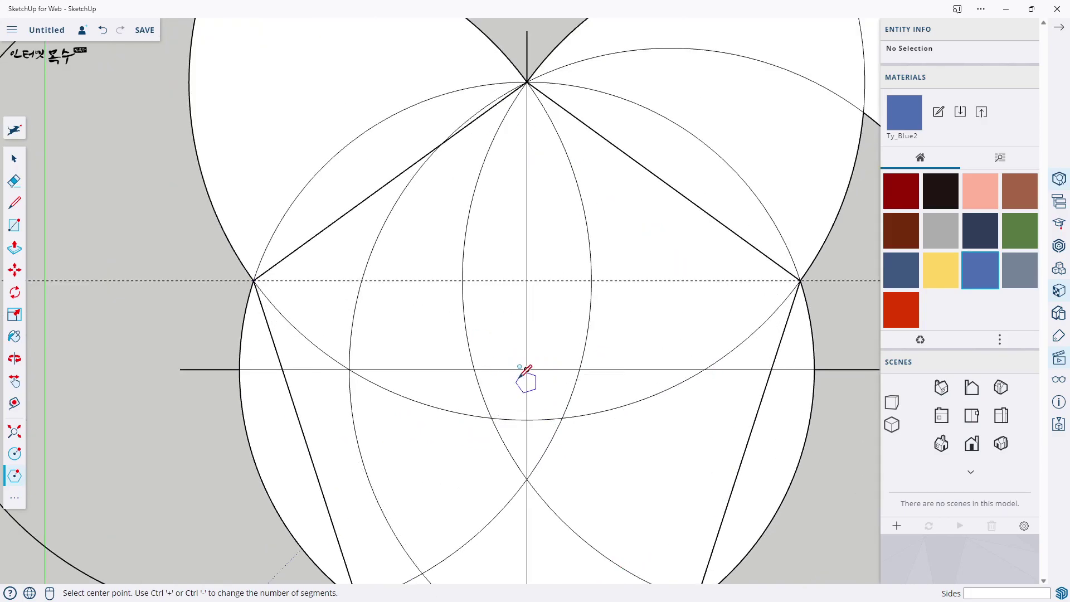
left_click(527, 369)
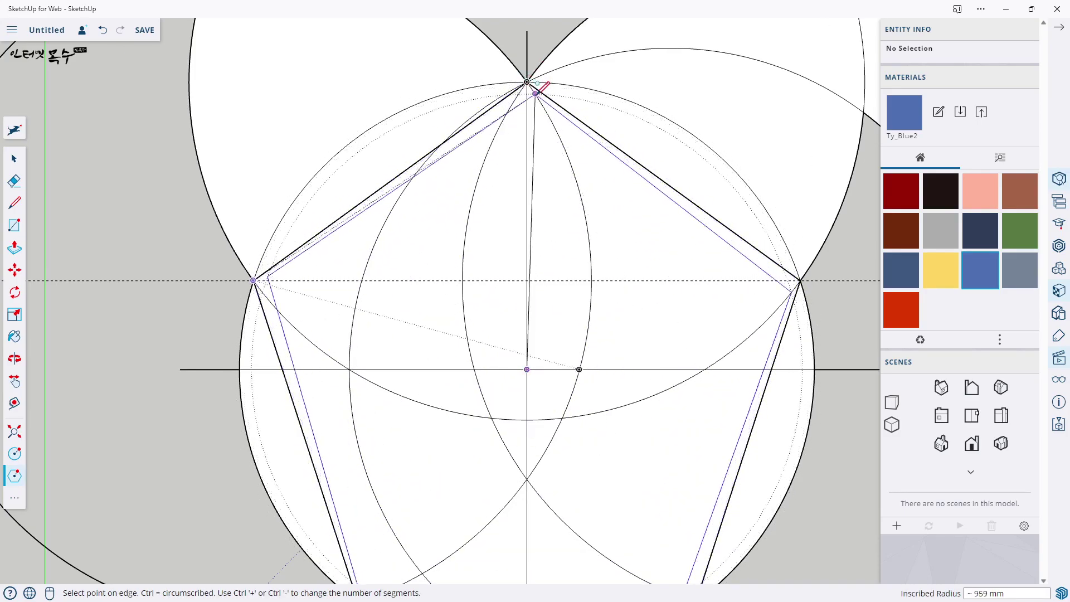
Finish the polygon on the constructed pentagon's top vertex and frame the whole construction.
scroll(527, 78, "up", 3)
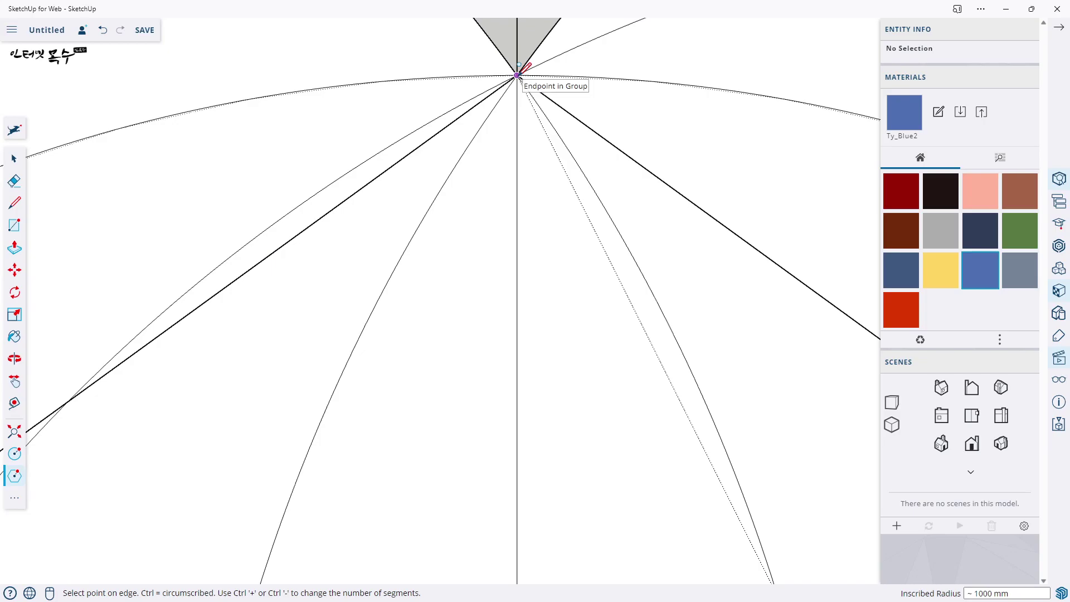
left_click(517, 74)
scroll(563, 284, "down", 2)
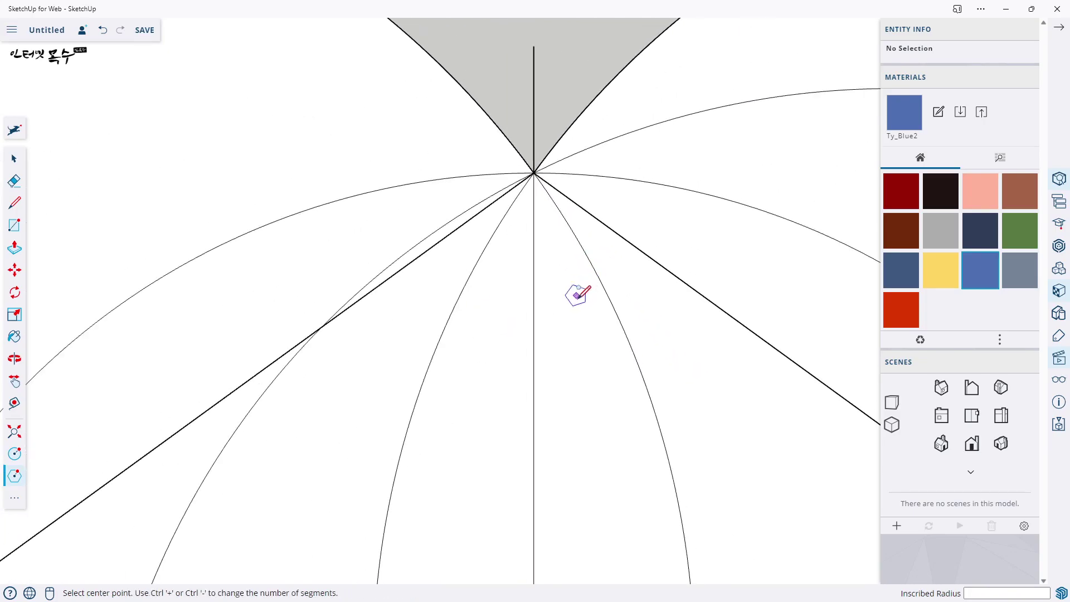
scroll(574, 301, "down", 3)
scroll(477, 485, "down", 1)
middle_click_drag(478, 485, 460, 311, "shift")
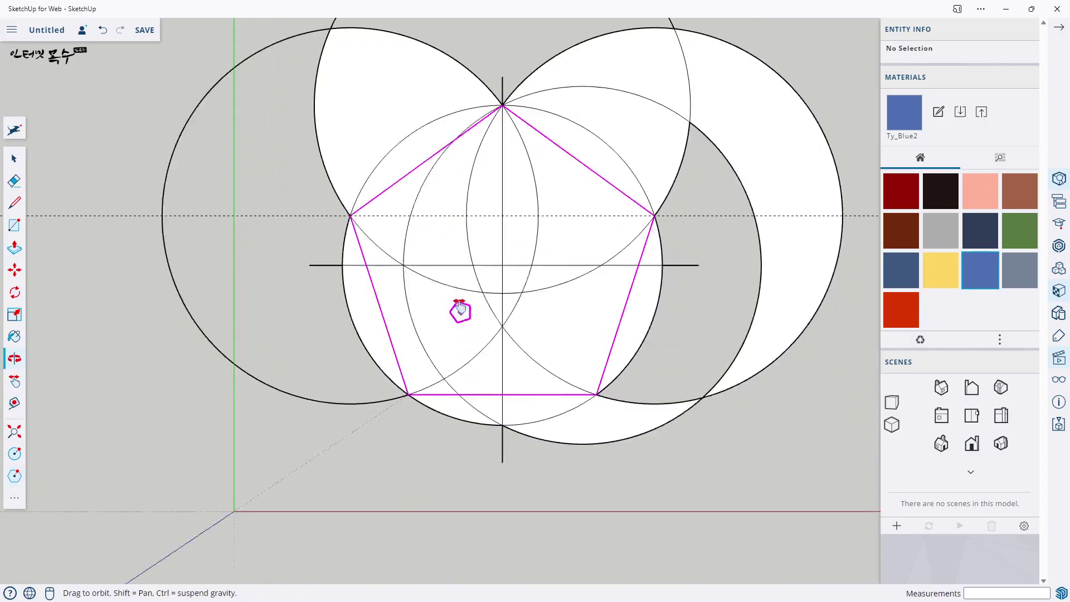
scroll(460, 311, "up", 1)
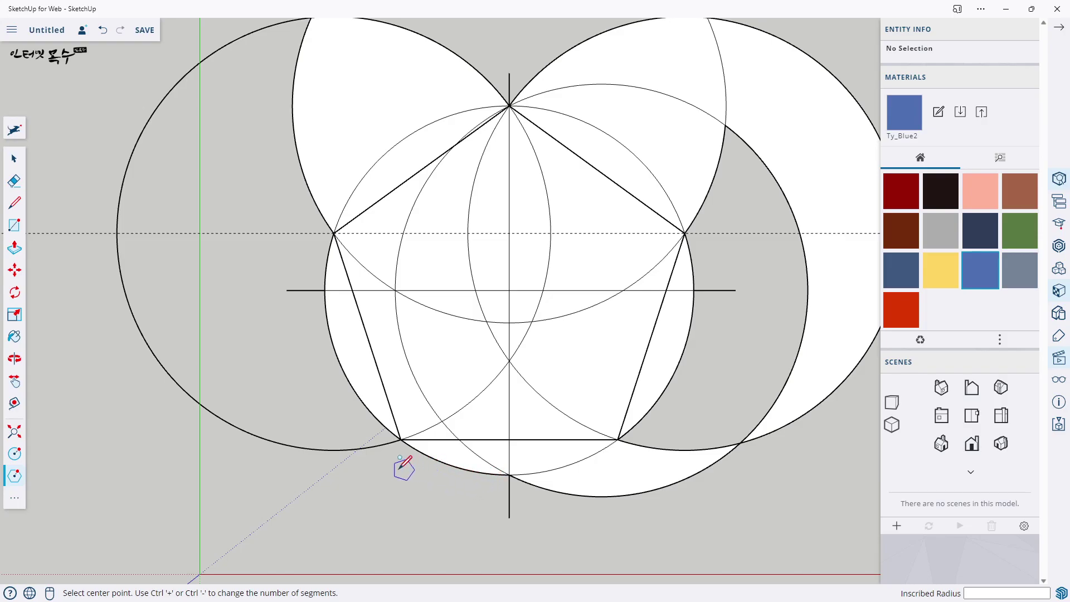
scroll(395, 446, "up", 3)
scroll(407, 426, "up", 3)
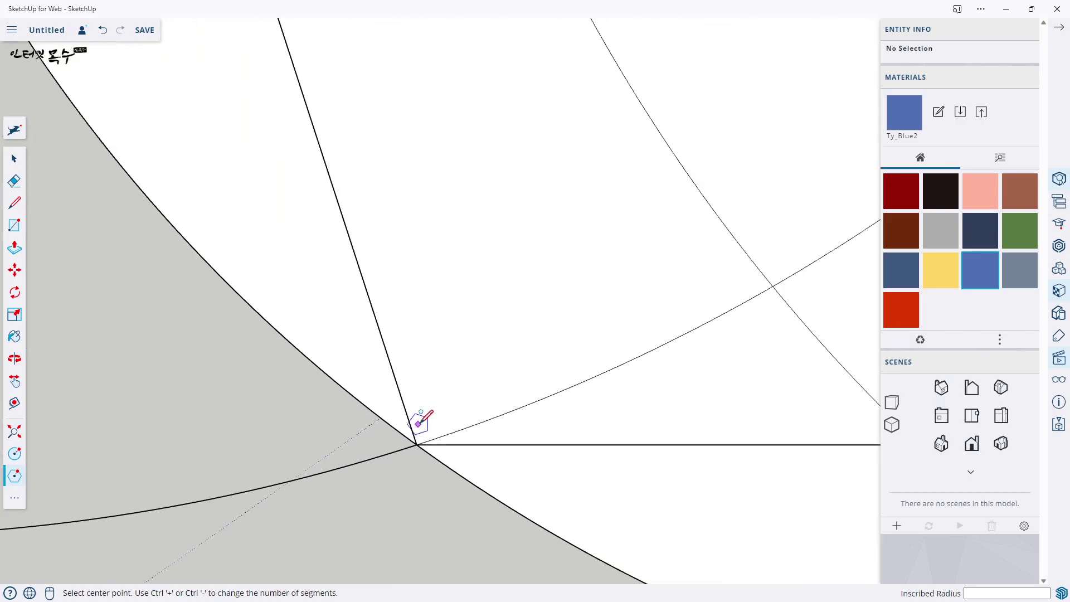
scroll(421, 418, "up", 2)
scroll(424, 412, "up", 1)
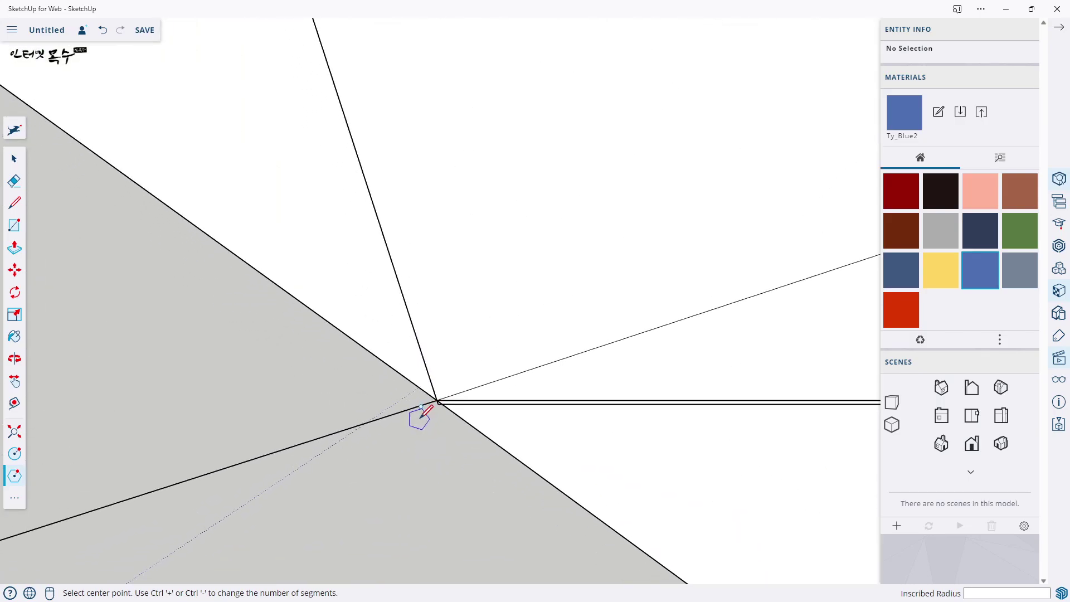
scroll(452, 385, "up", 2)
scroll(440, 343, "up", 2)
scroll(446, 342, "up", 2)
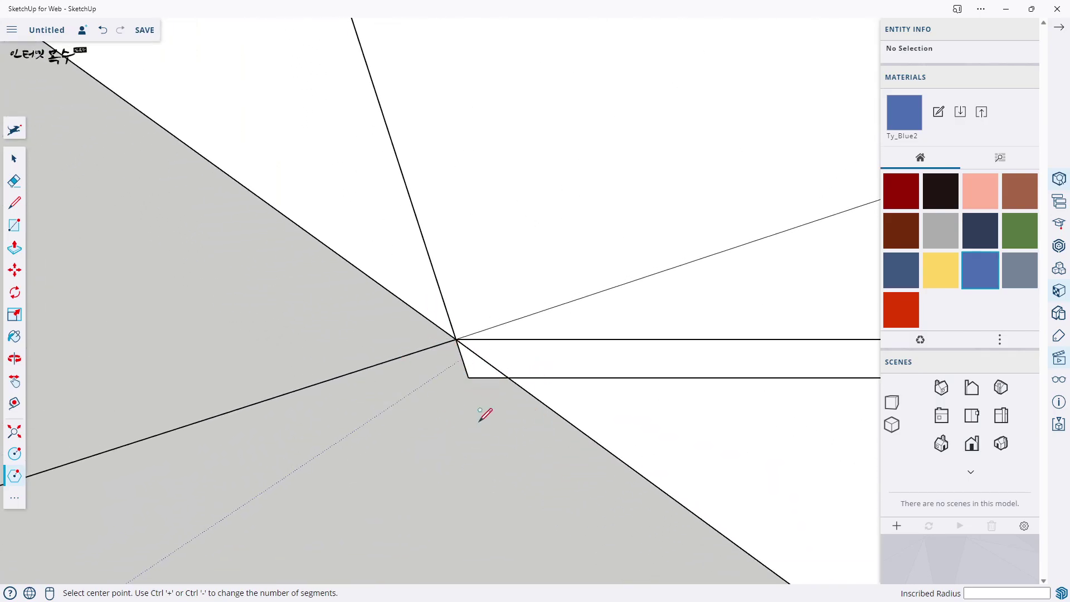
Select the new polygon group, briefly inspecting it in group edit mode.
key("space")
left_click(500, 368)
double_click(483, 382)
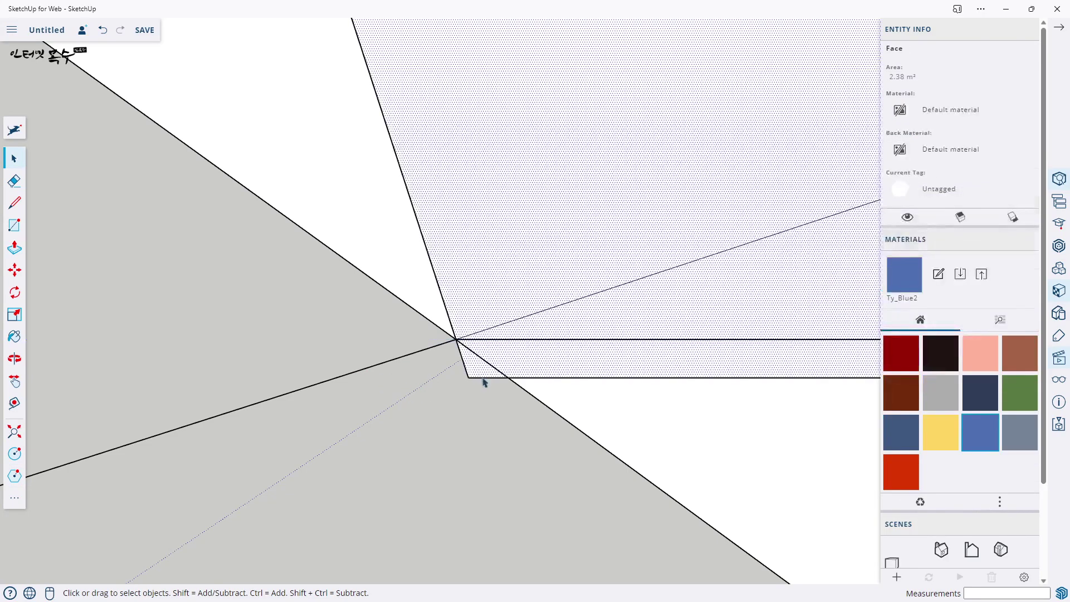
double_click(486, 377)
key("Escape")
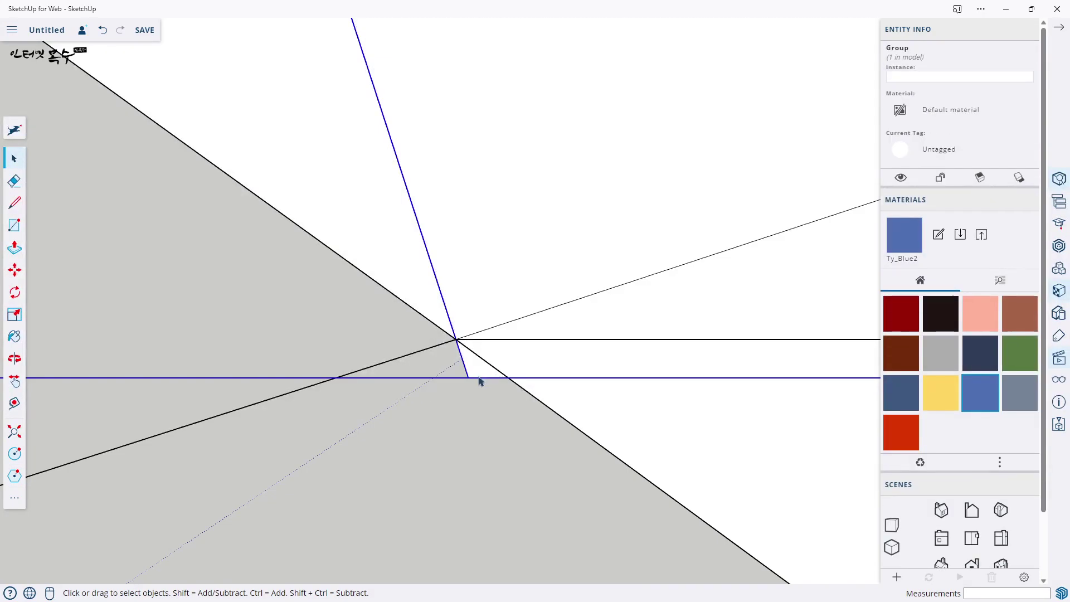
Move the pentagon group by its corner onto the matching construction intersection.
key("m")
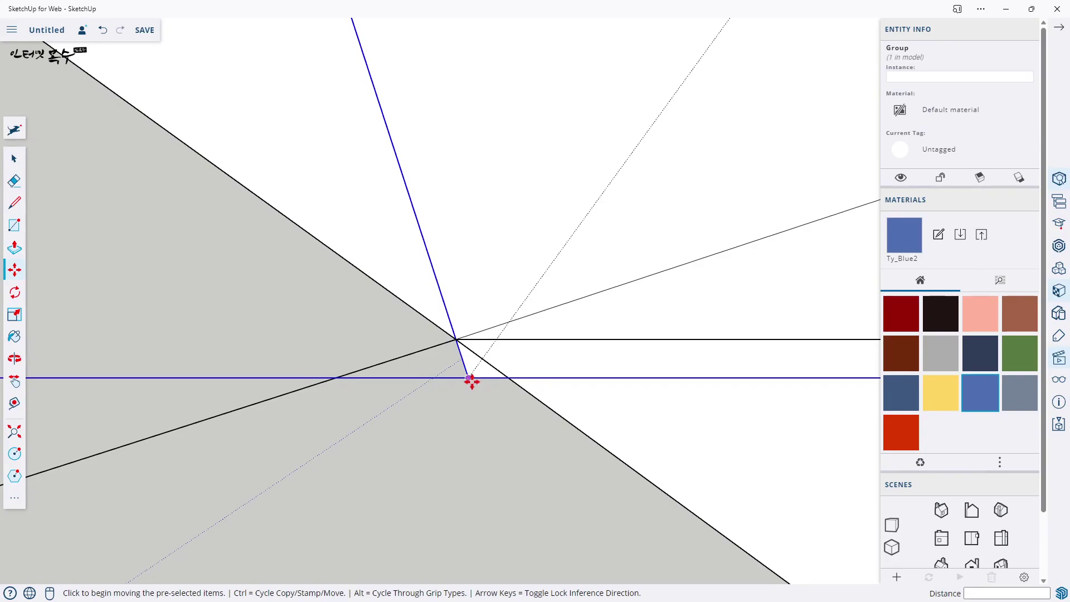
left_click(469, 380)
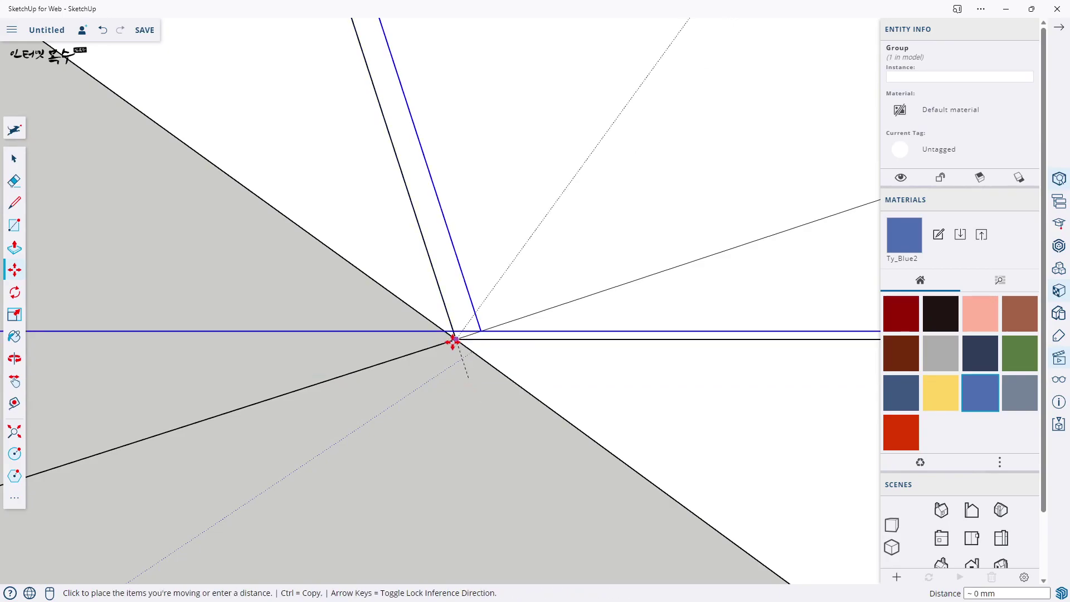
scroll(452, 340, "down", 2)
scroll(421, 383, "down", 5)
scroll(570, 483, "up", 2)
scroll(296, 521, "up", 3)
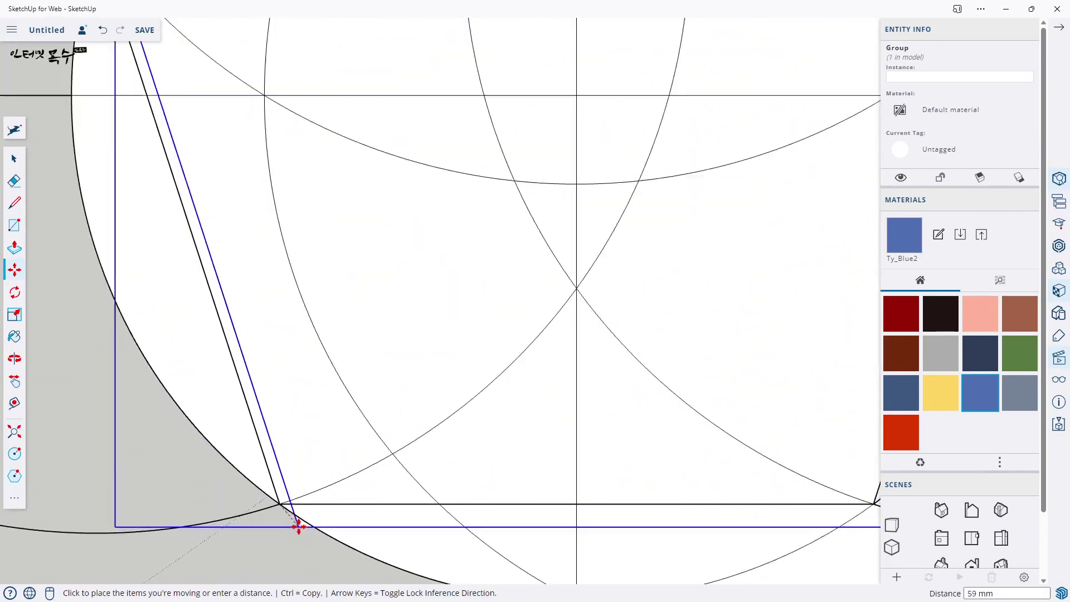
scroll(277, 492, "up", 2)
scroll(280, 461, "up", 2)
middle_click_drag(270, 464, 275, 374, "shift")
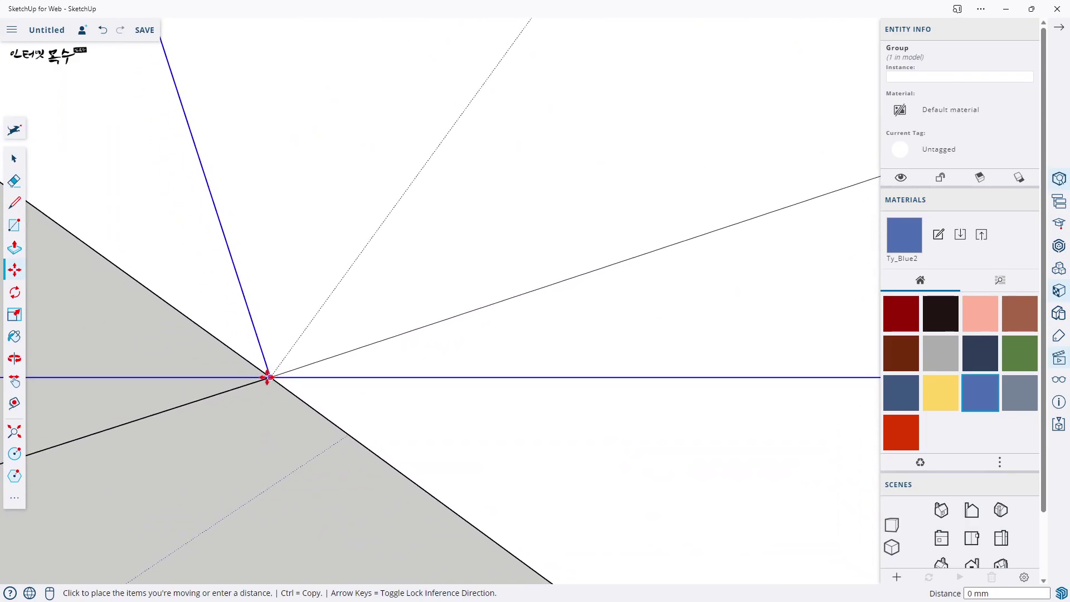
left_click(271, 377)
Zoom and pan around the pentagon to check its corners align with the construction.
middle_click_drag(537, 401, 542, 449, "shift")
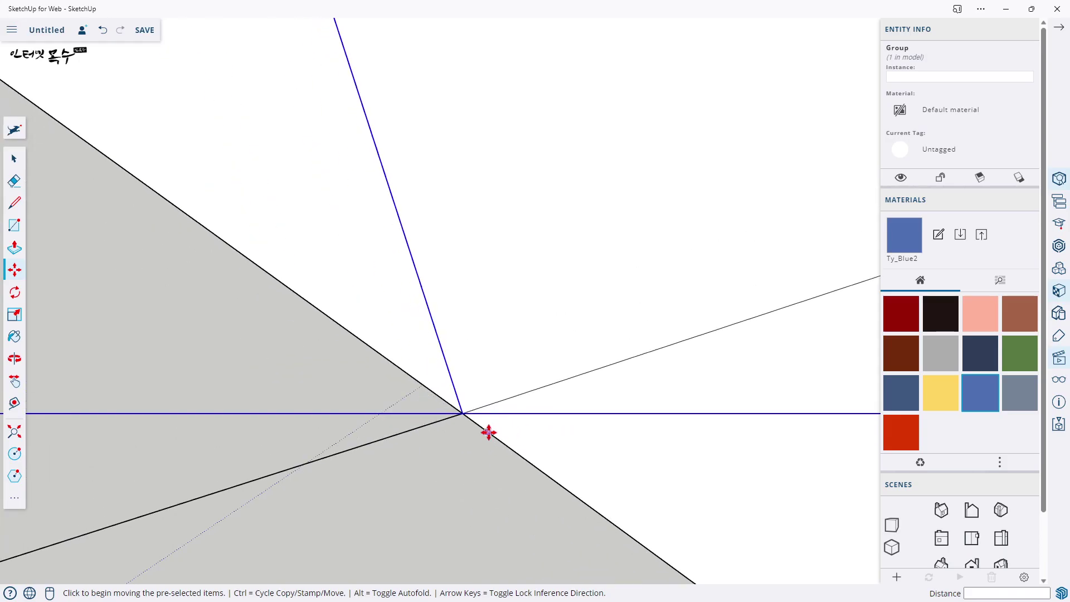
scroll(558, 454, "down", 5)
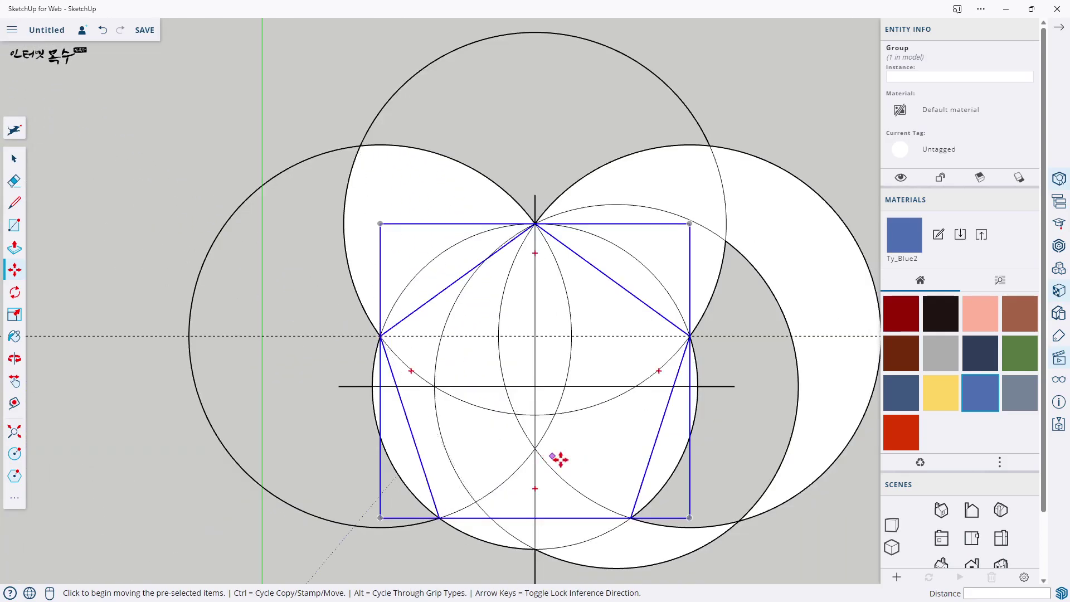
scroll(690, 511, "up", 2)
scroll(581, 517, "up", 3)
scroll(559, 532, "up", 3)
mouse_move(559, 532)
middle_mouse_down("shift")
mouse_move(576, 510)
mouse_move(571, 478)
mouse_move(585, 442)
mouse_move(621, 422)
mouse_move(602, 433)
middle_mouse_up("shift")
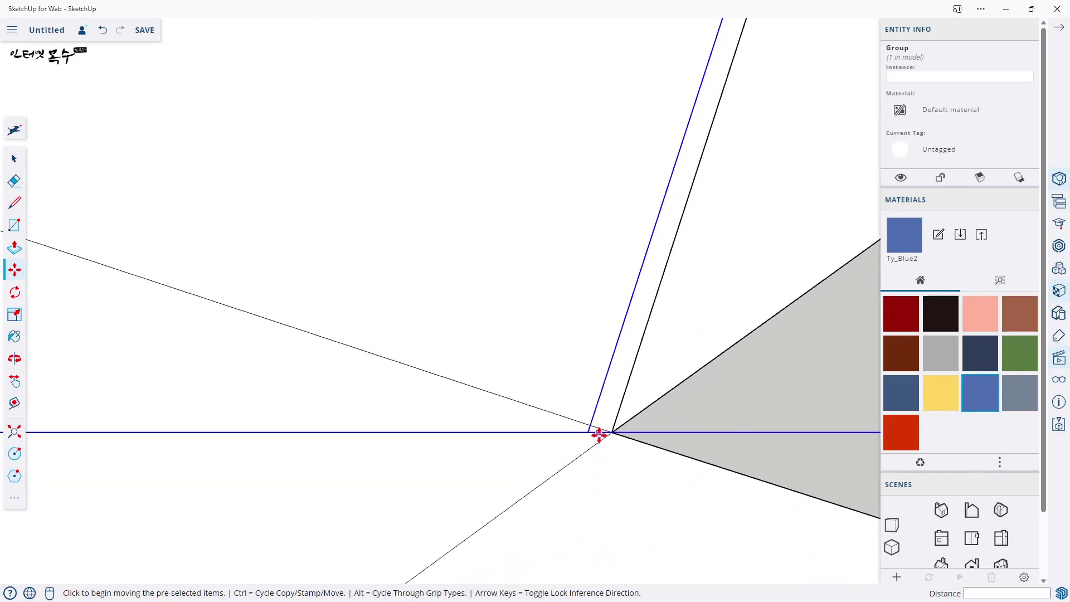
scroll(597, 432, "up", 4)
scroll(583, 420, "up", 1)
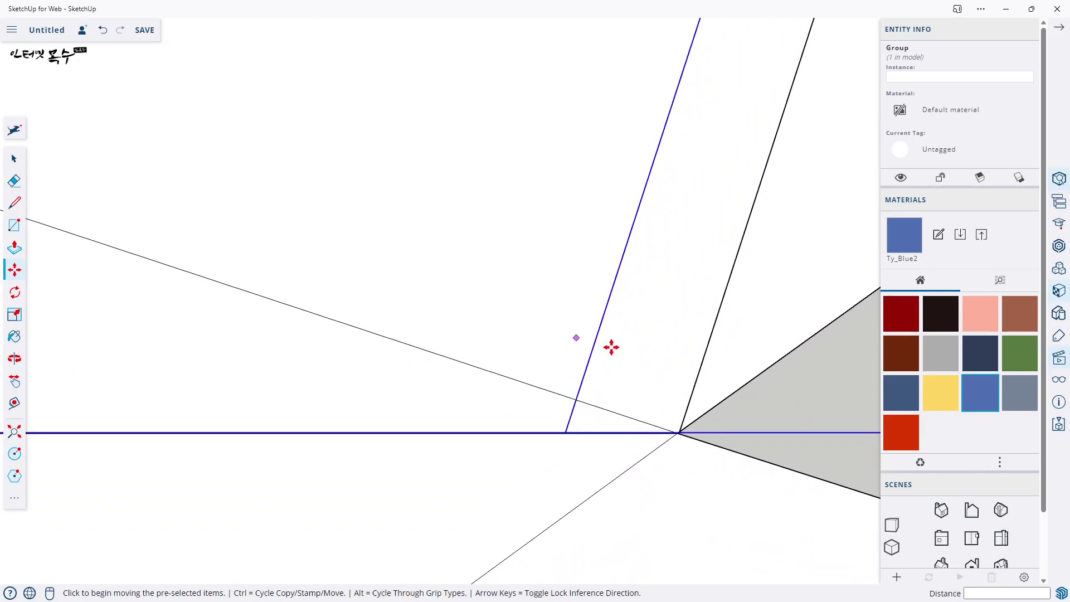
scroll(591, 438, "down", 1)
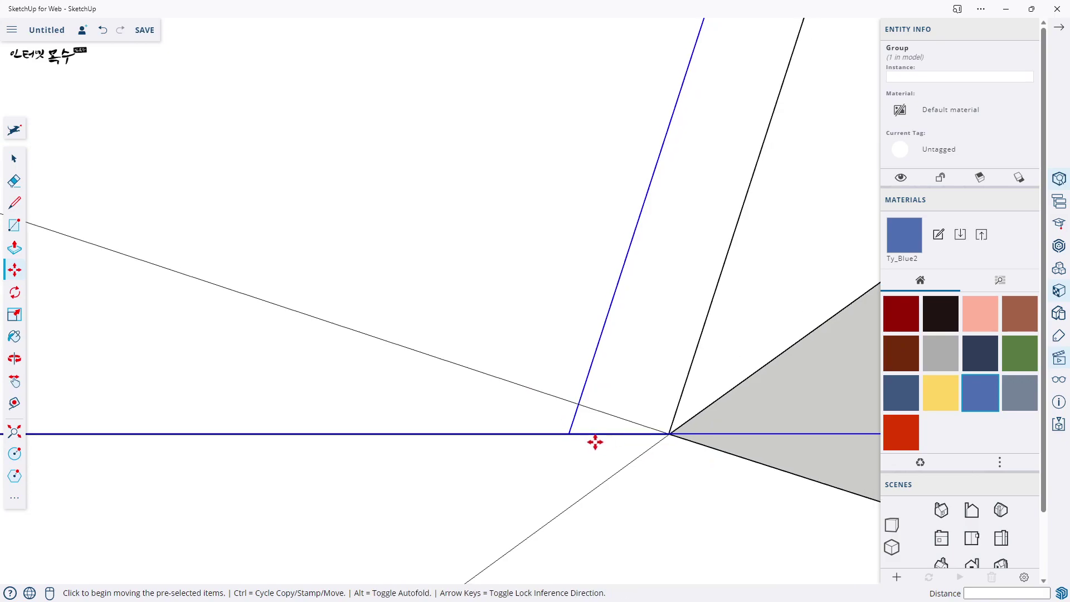
scroll(612, 447, "down", 2)
scroll(588, 493, "down", 1)
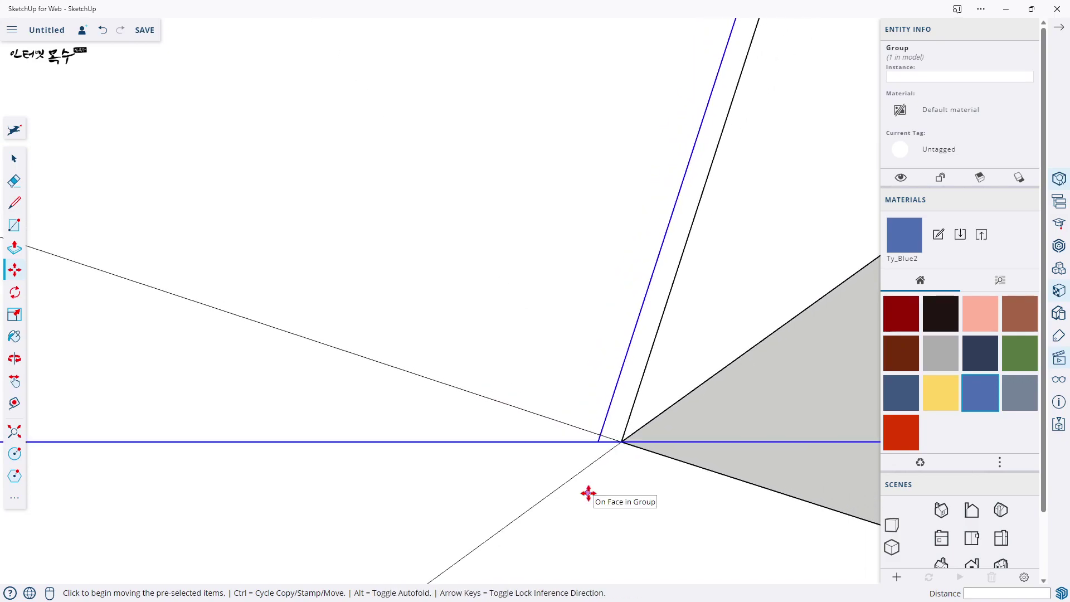
scroll(588, 493, "down", 1)
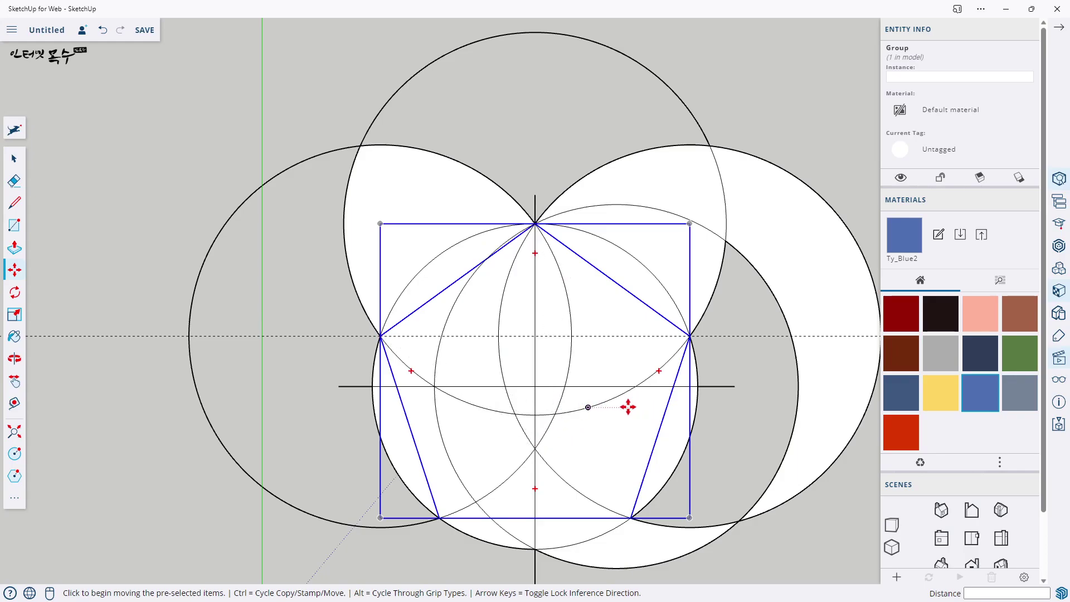
Deselect the pentagon group and view the star and pentagon from the Top view.
key("Escape")
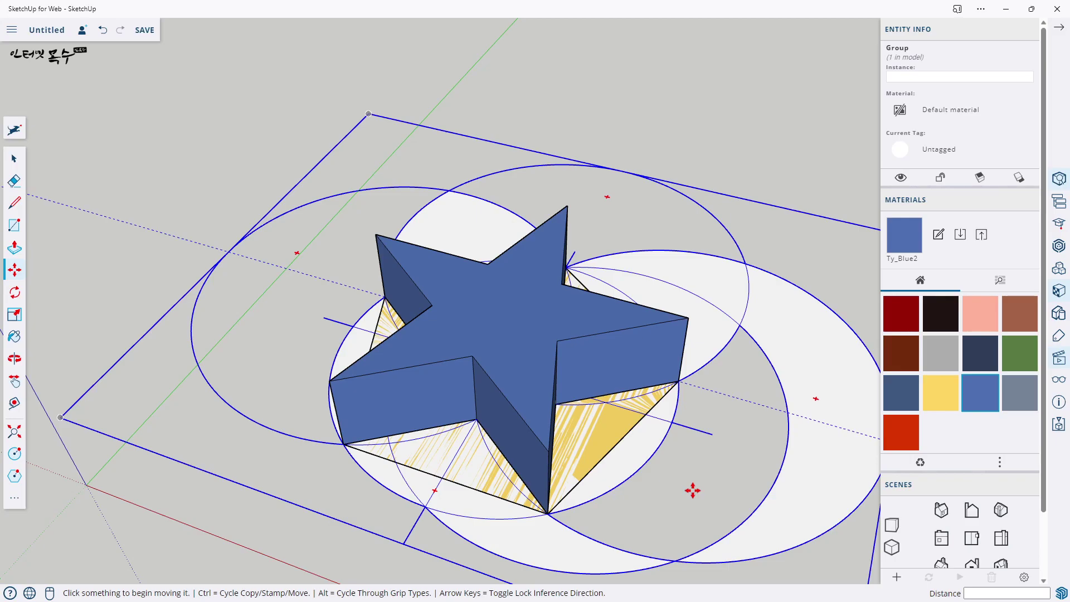
key("F2")
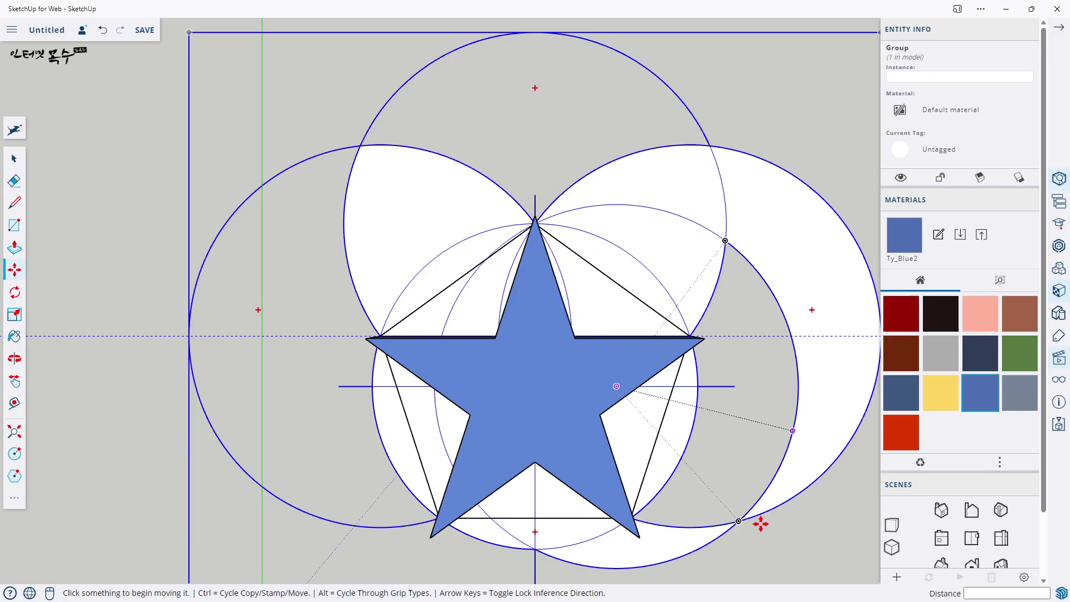